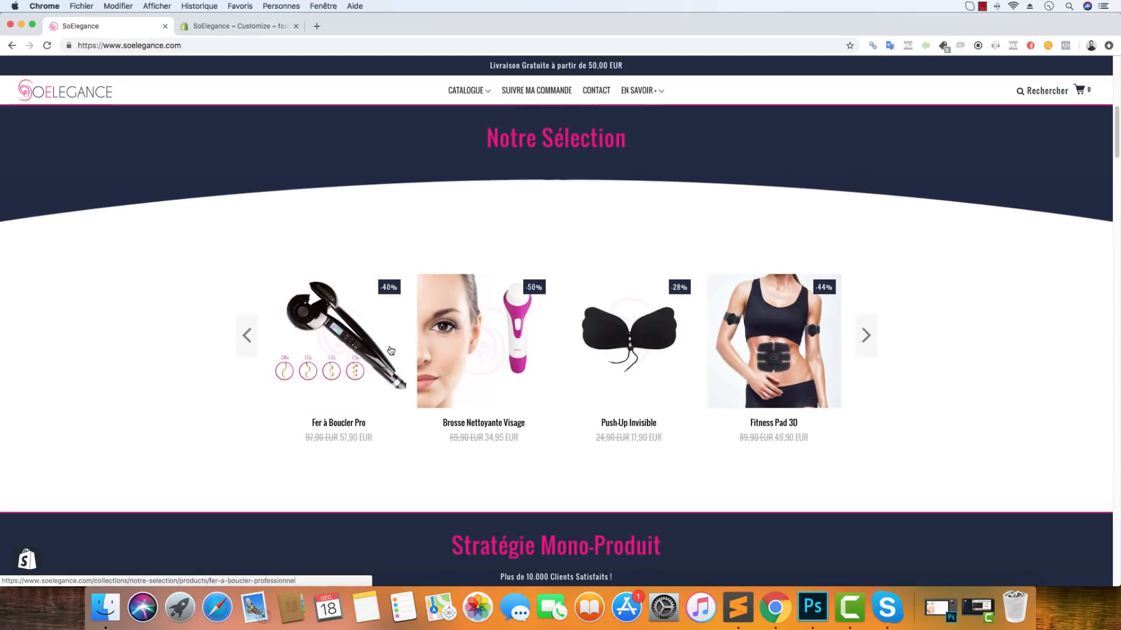
Examine the home page's Fer à Boucler Pro section, including its delivery estimate, shipping and returns, and reasons-to-buy information
scroll(392, 353, down, 20)
scroll(396, 362, up, 10)
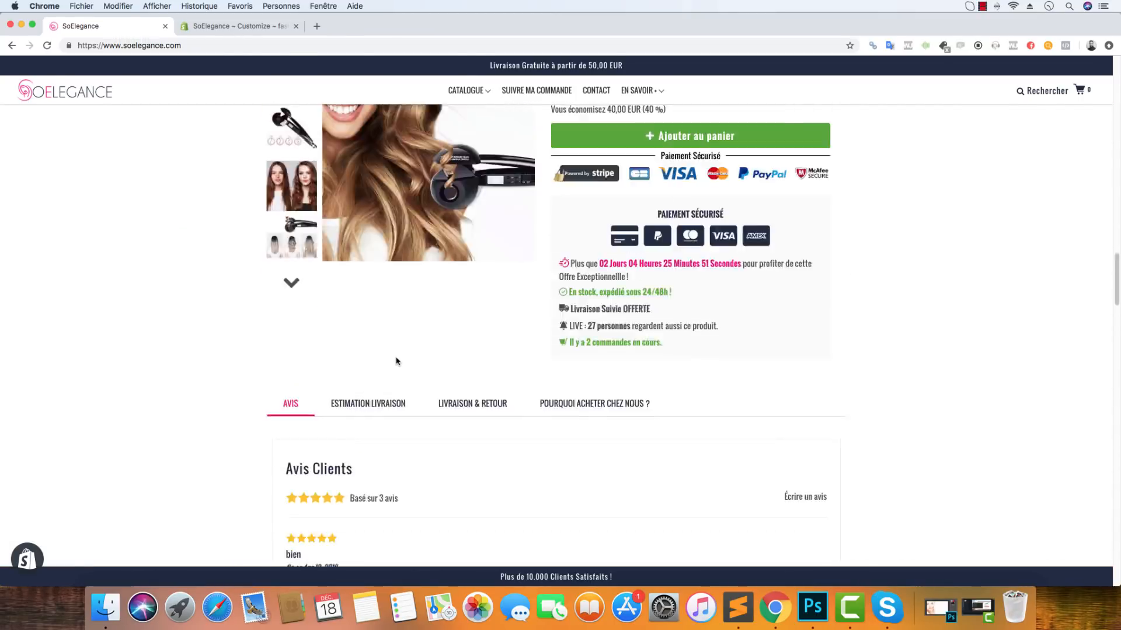
scroll(339, 289, down, 3)
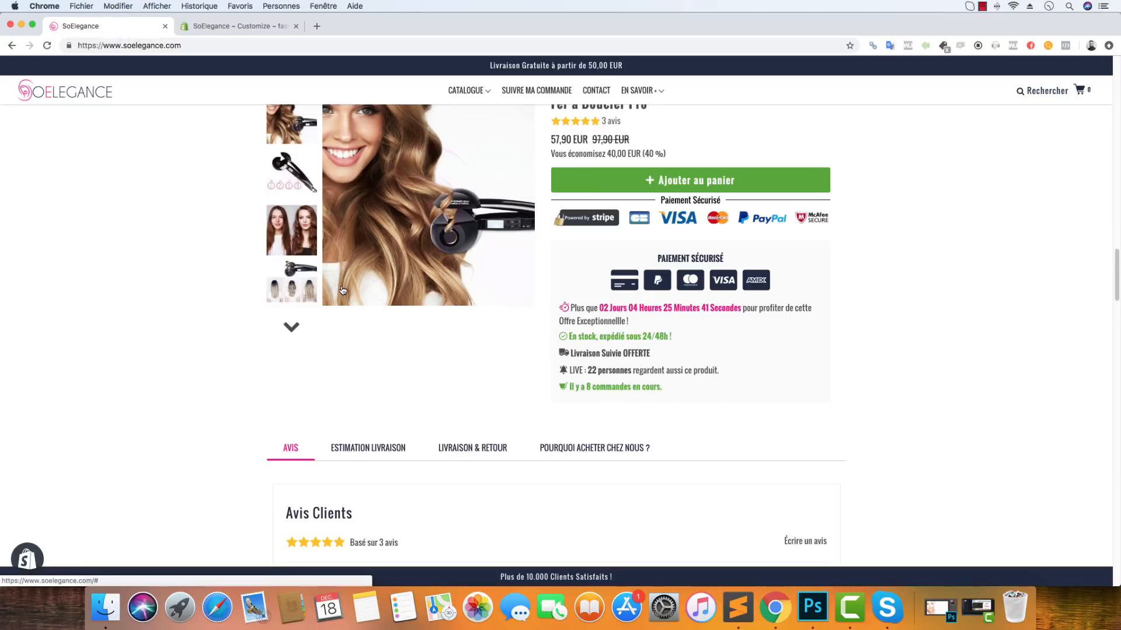
scroll(364, 267, down, 1)
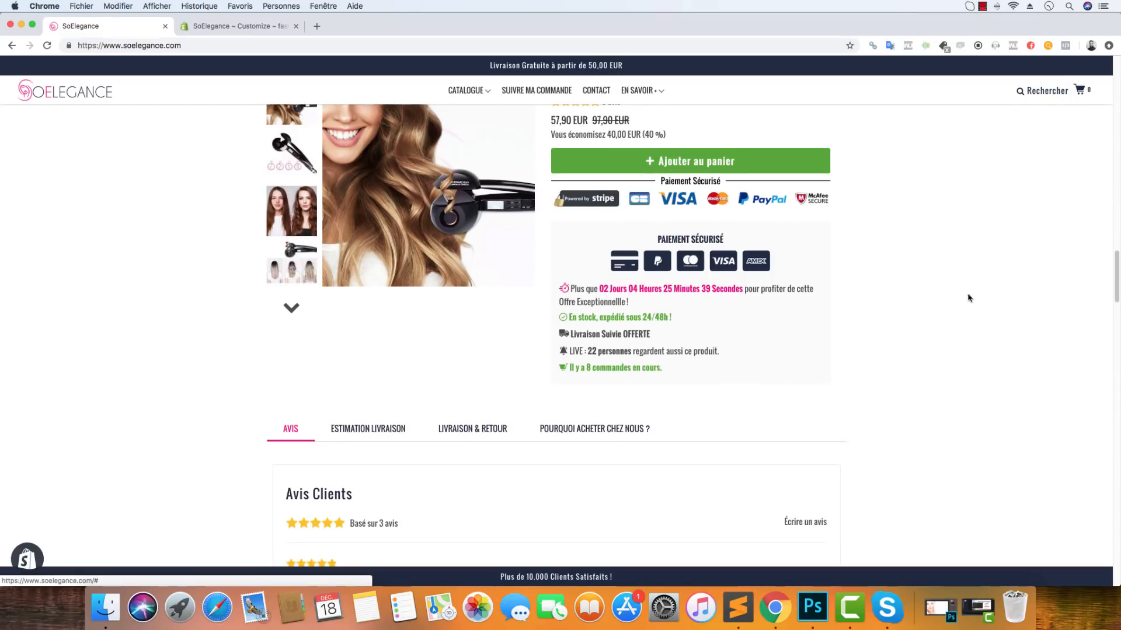
click(367, 429)
click(473, 429)
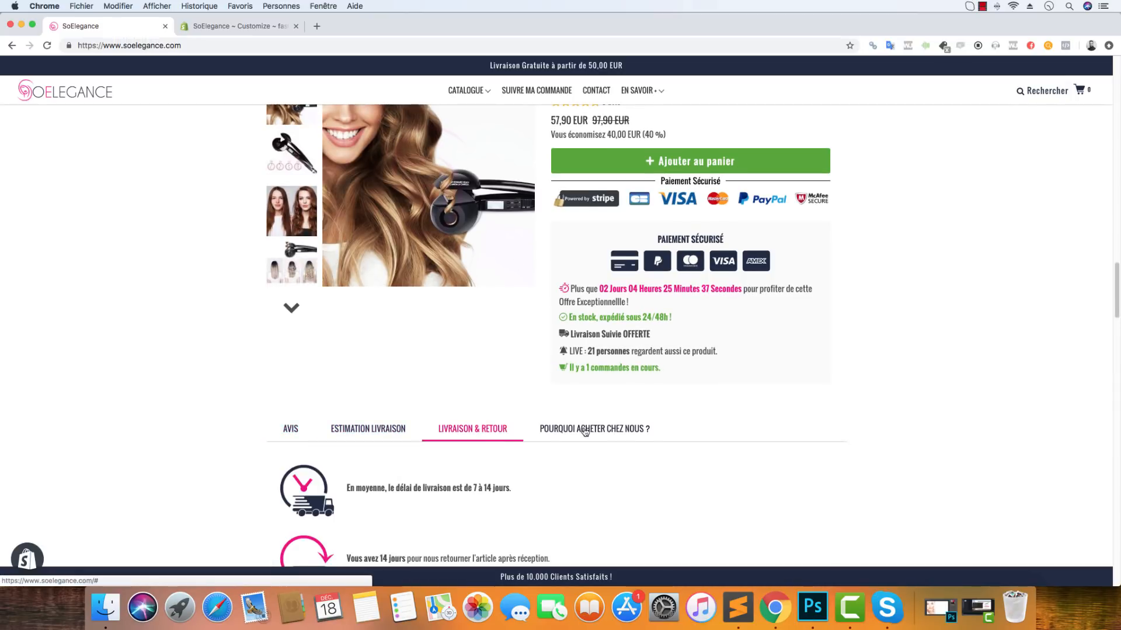
click(594, 428)
scroll(199, 410, down, 1)
scroll(198, 403, down, 5)
Open the Fer à Boucler Pro product page from the Notre Sélection collection on the home page
scroll(199, 403, up, 20)
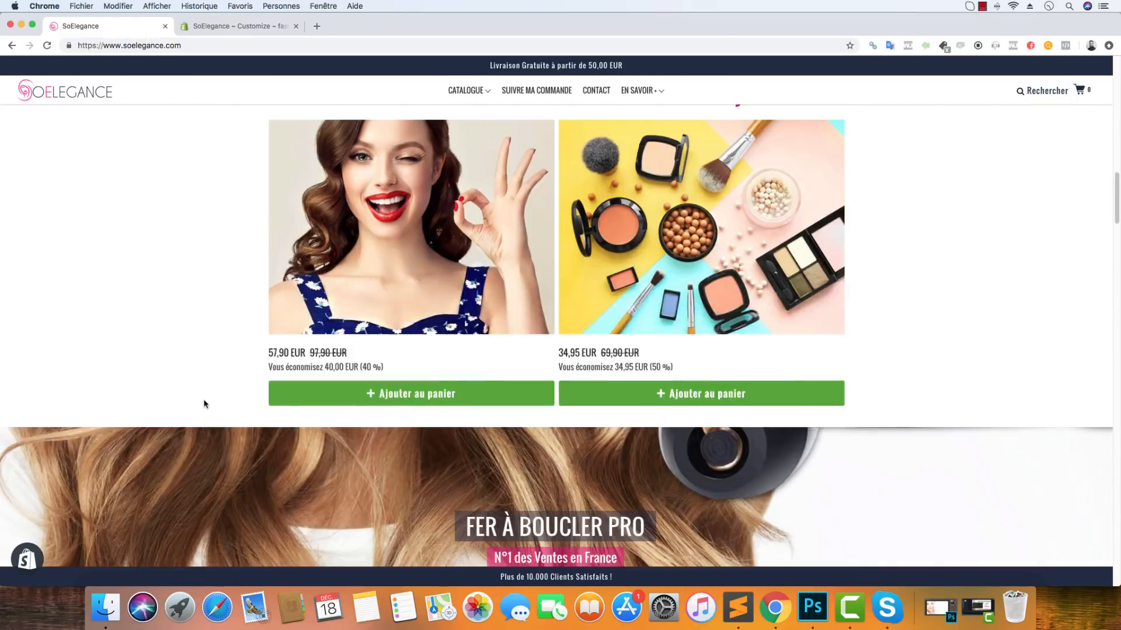
scroll(204, 403, up, 8)
scroll(220, 375, down, 6)
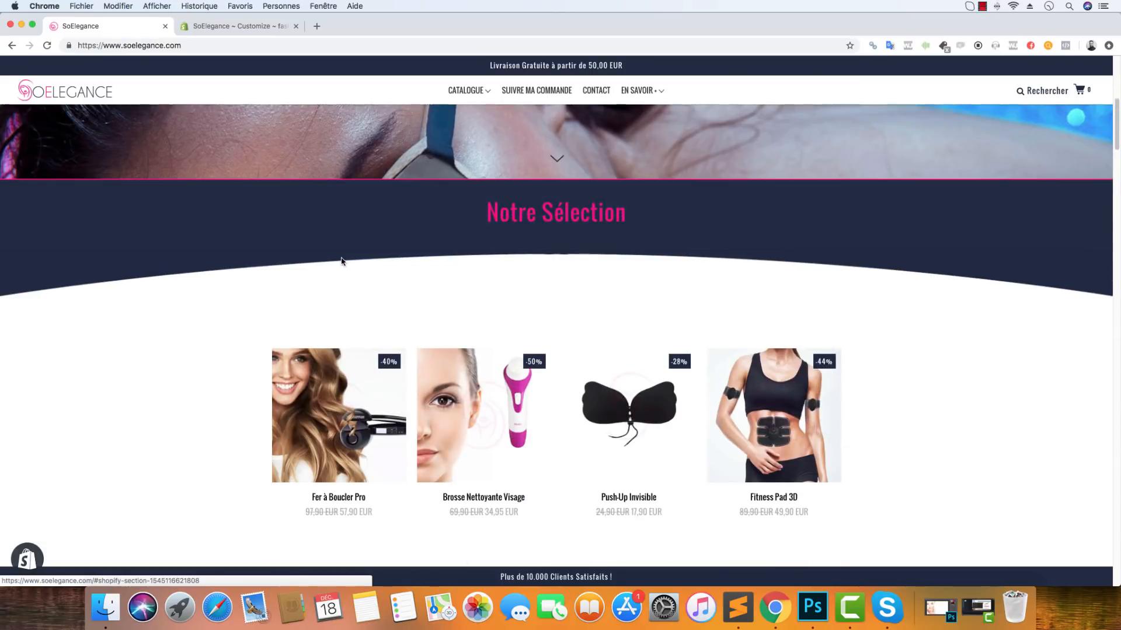
click(358, 387)
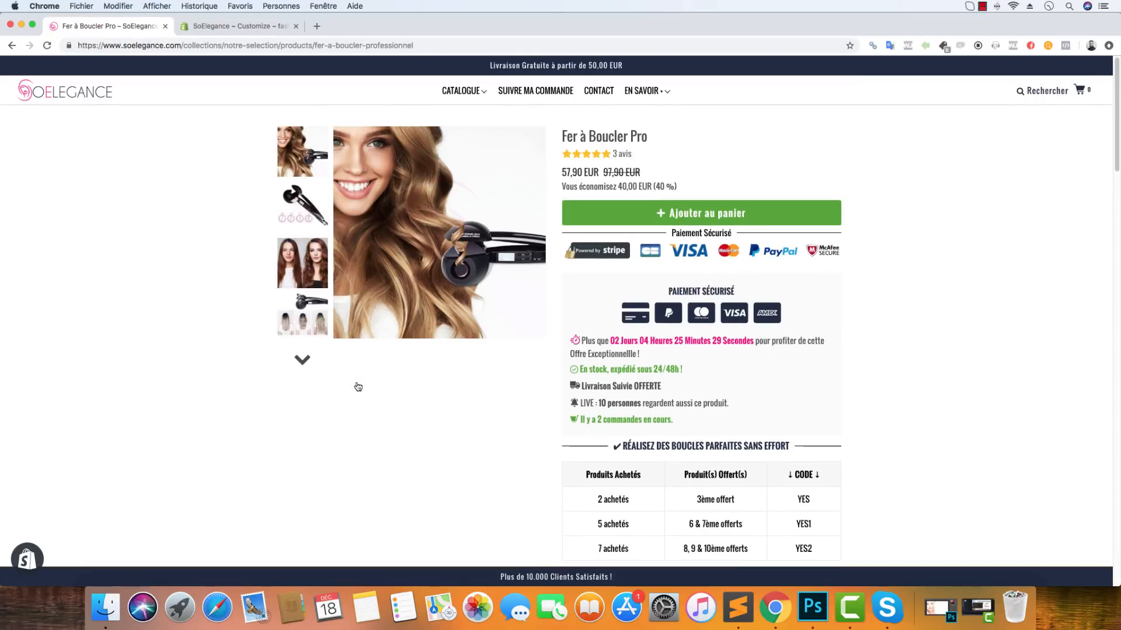
Review the Fer à Boucler Pro page from the offer details and description down to the customer reviews
scroll(359, 388, down, 4)
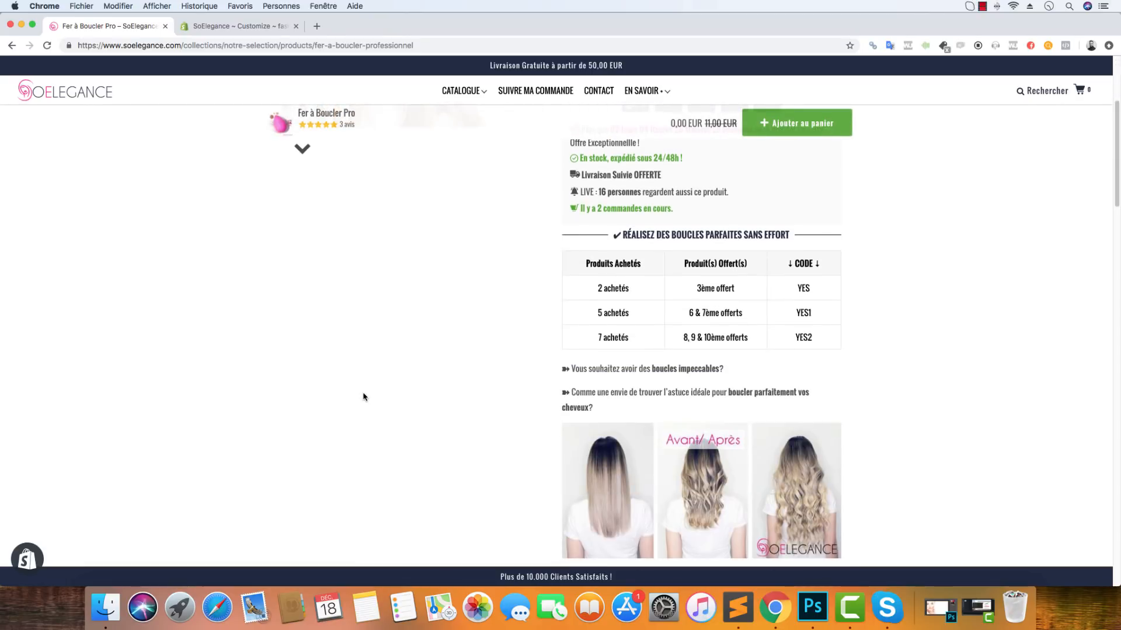
scroll(435, 344, down, 3)
scroll(443, 343, up, 4)
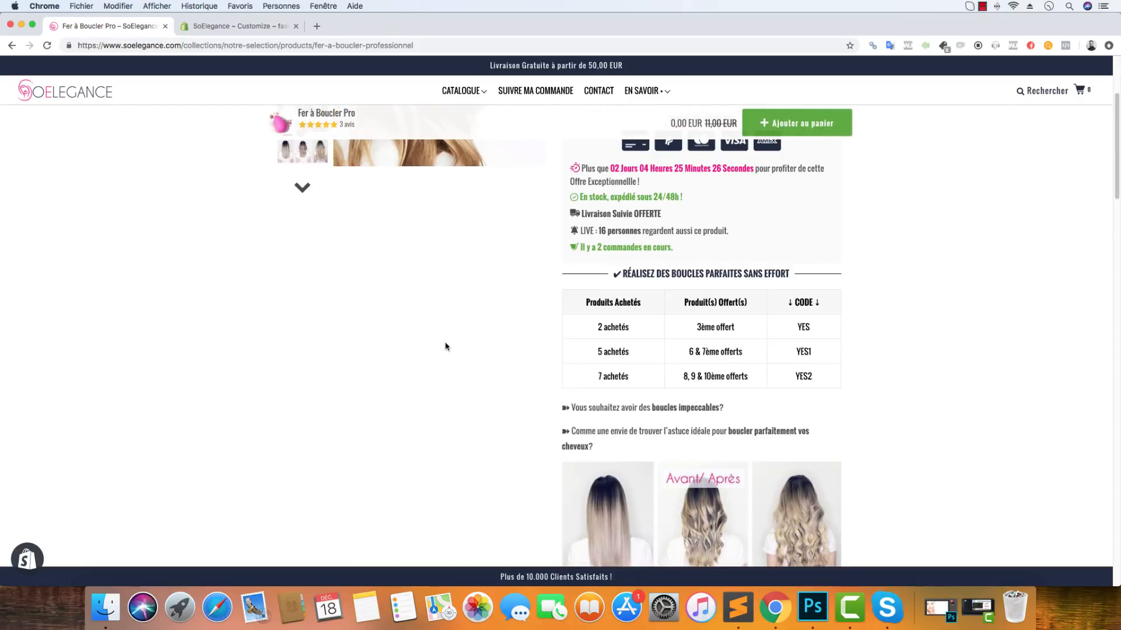
scroll(703, 223, up, 3)
scroll(562, 235, down, 9)
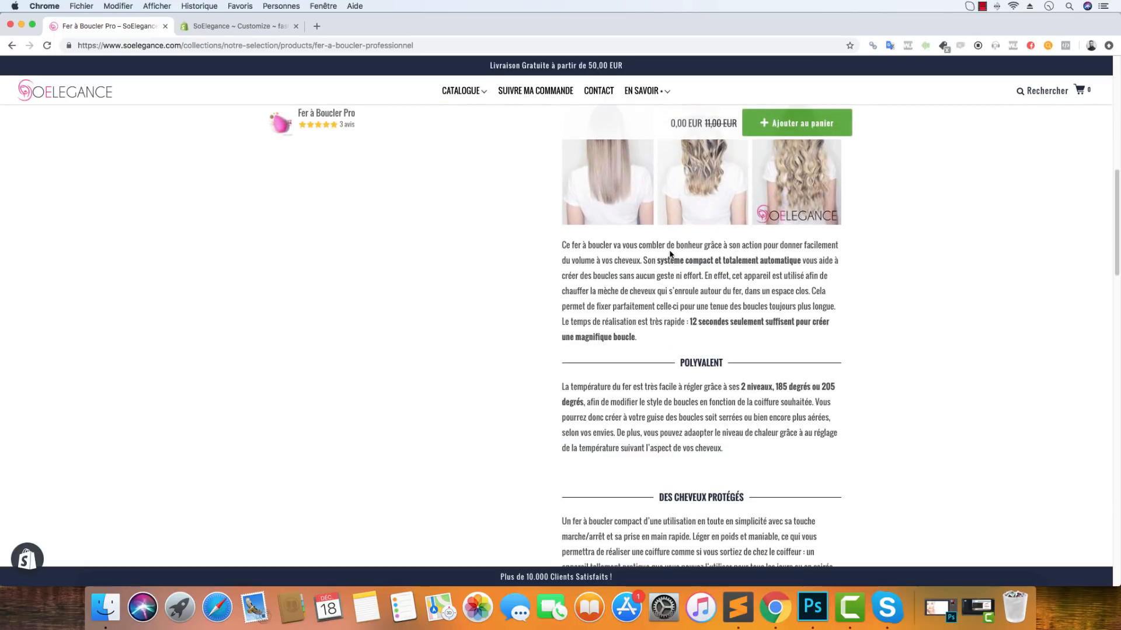
scroll(577, 345, up, 10)
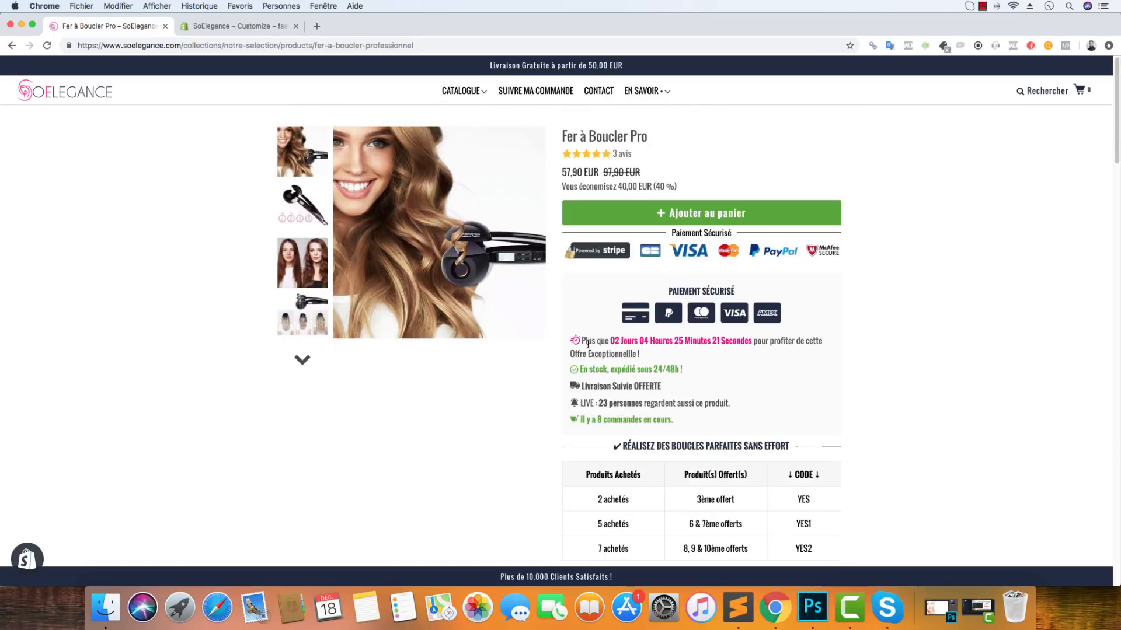
scroll(612, 346, down, 3)
scroll(612, 346, down, 7)
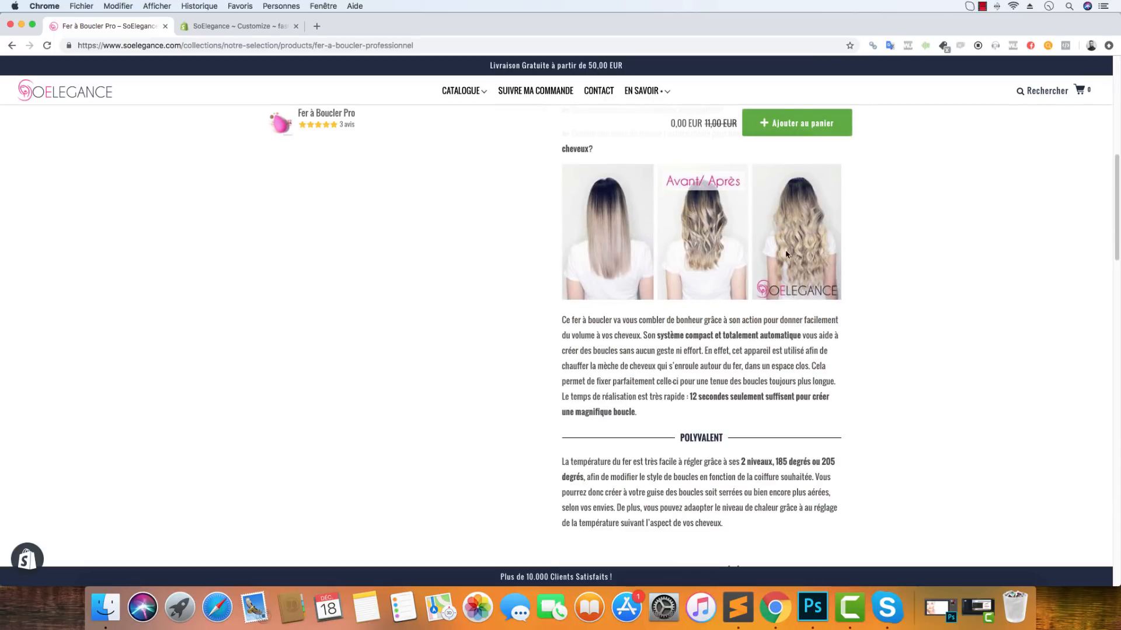
scroll(537, 290, up, 7)
scroll(663, 358, down, 8)
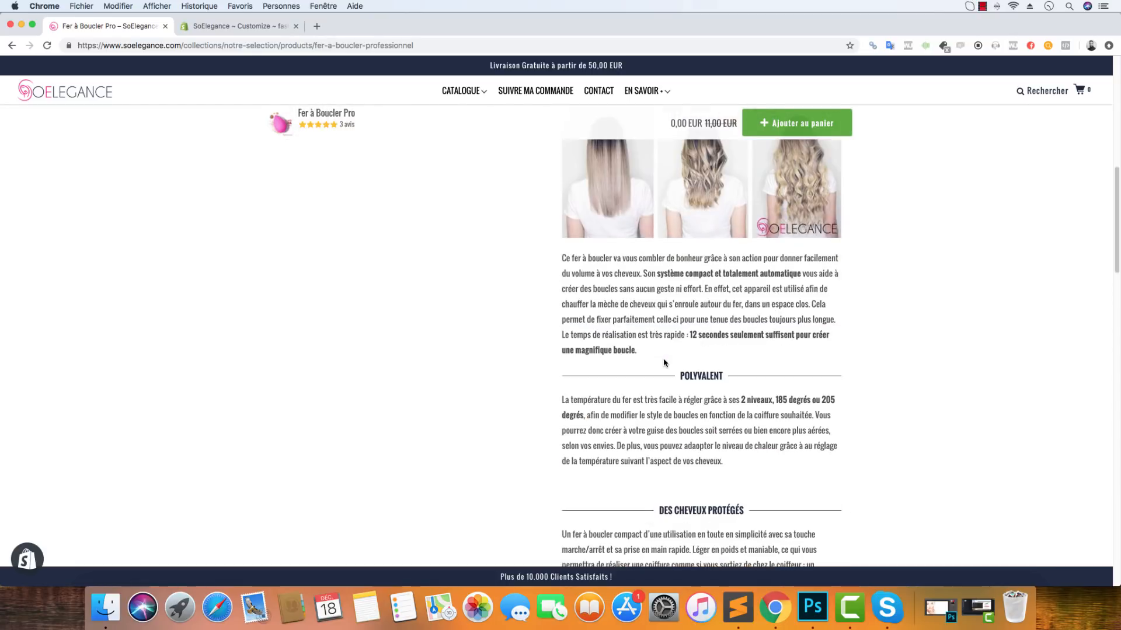
scroll(663, 358, down, 7)
scroll(663, 362, down, 5)
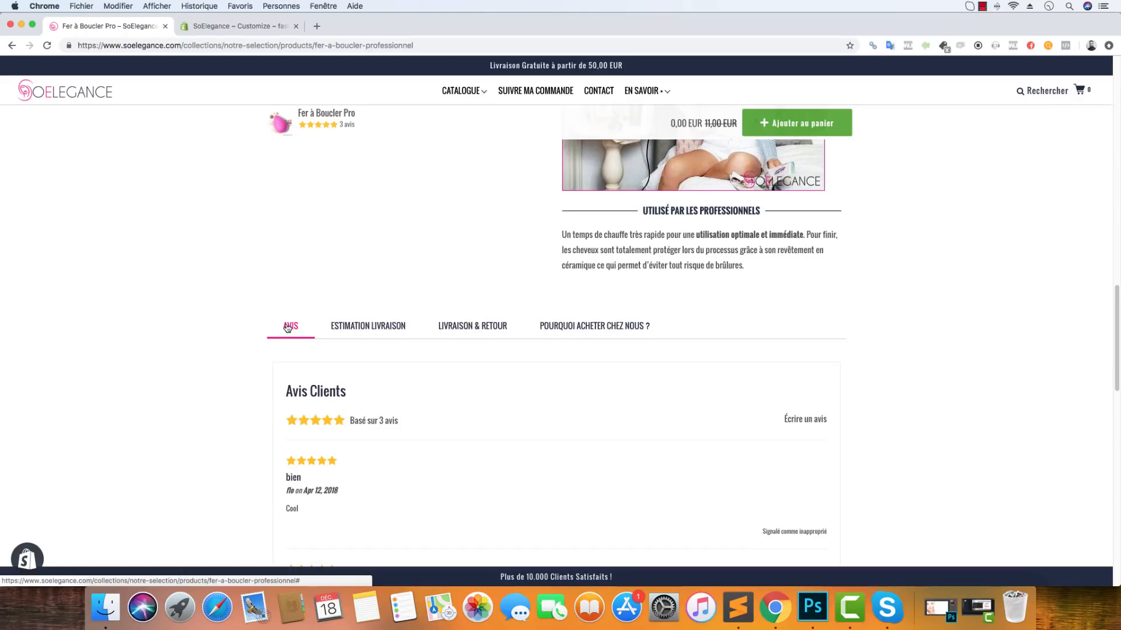
scroll(496, 414, down, 1)
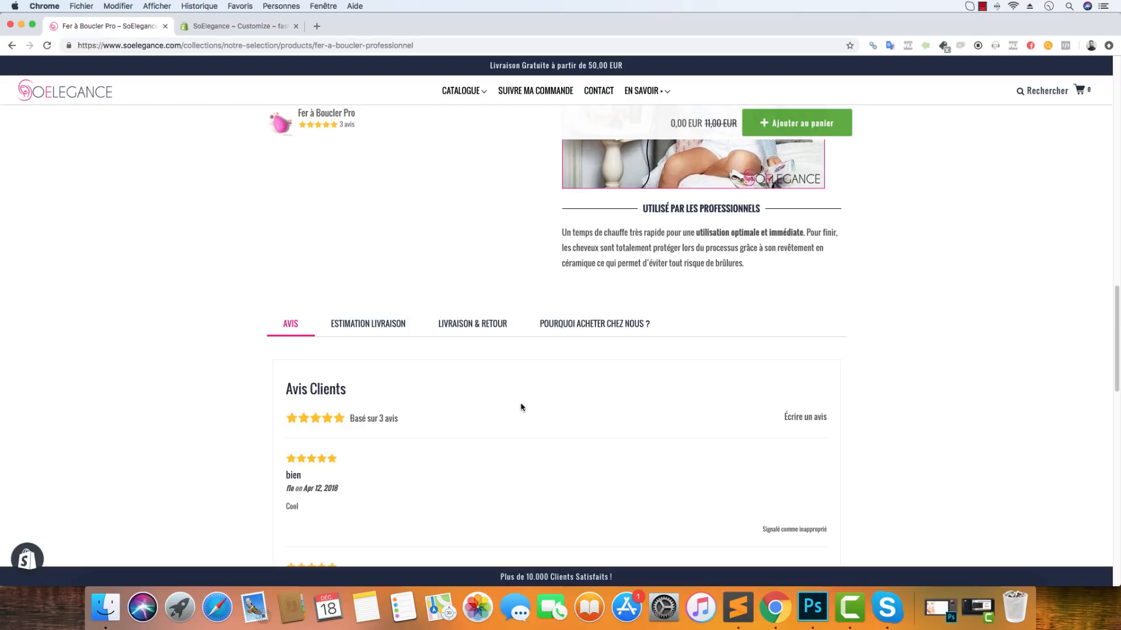
Compare the product's Estimation Livraison information with its Livraison & Retour information
click(389, 325)
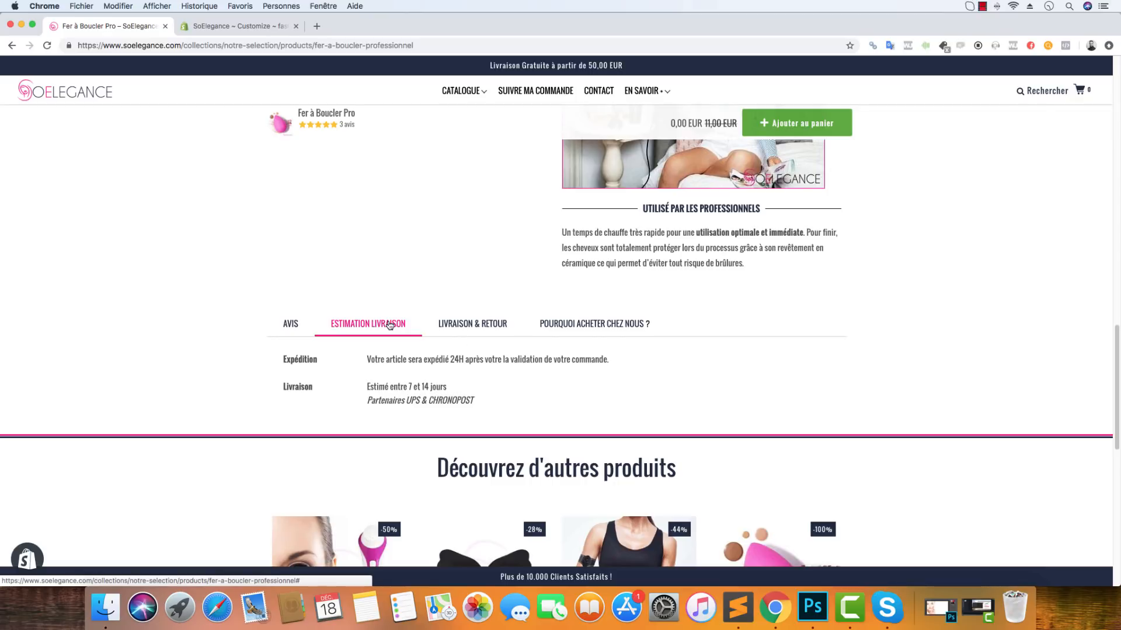
click(472, 325)
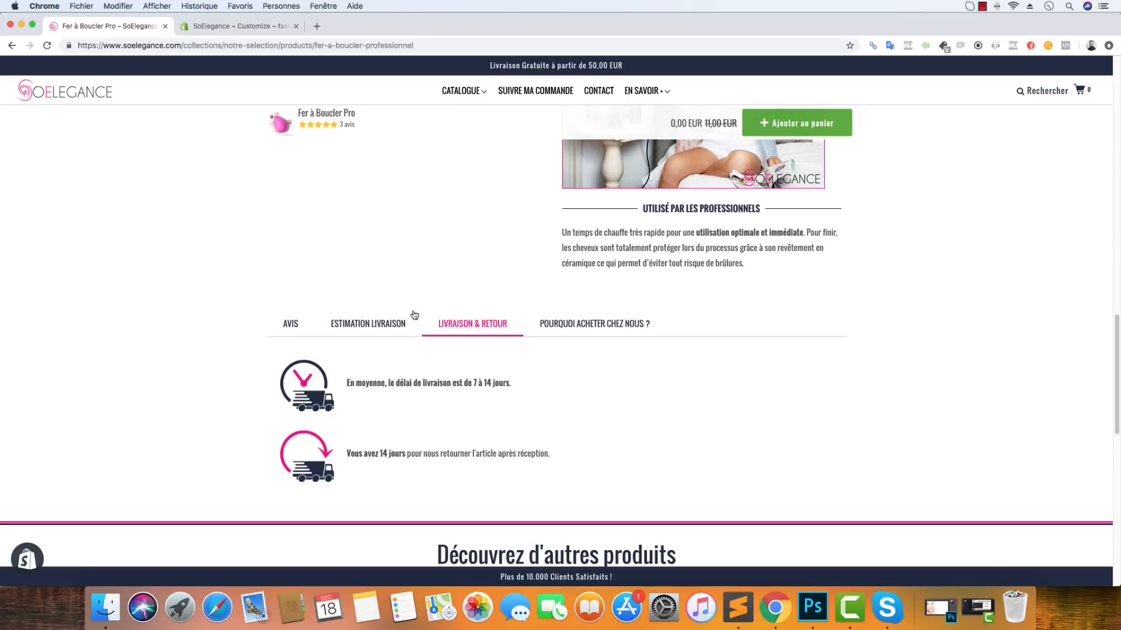
click(397, 326)
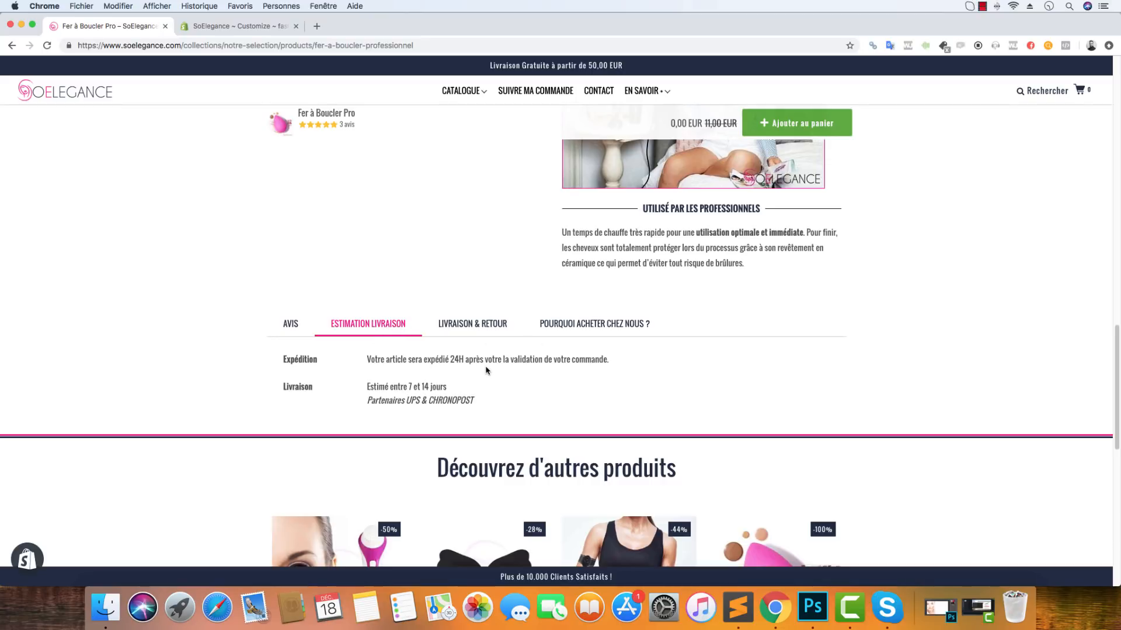
click(498, 325)
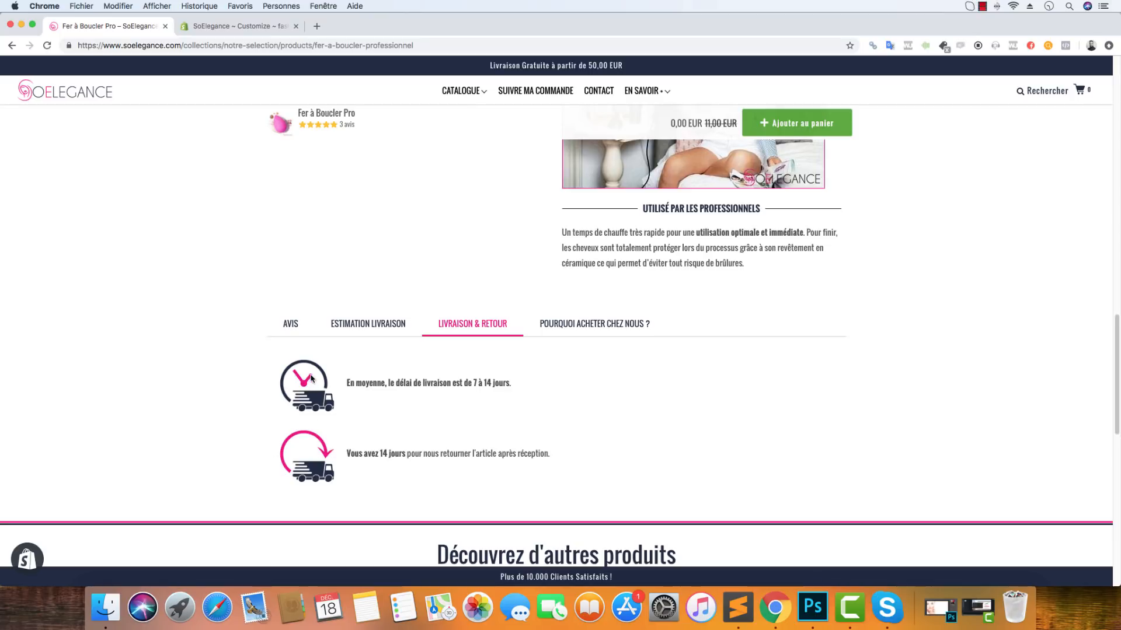
Show the product's "Pourquoi acheter chez nous ?" content and examine its icons and reassurance texts
click(594, 323)
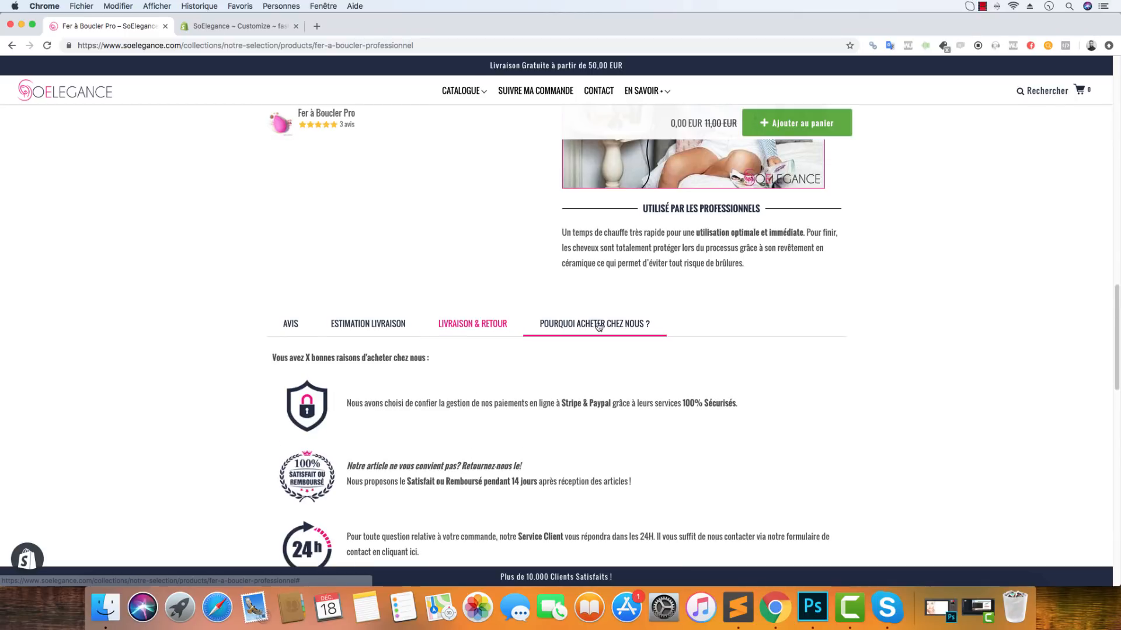
scroll(161, 370, down, 2)
scroll(162, 370, down, 5)
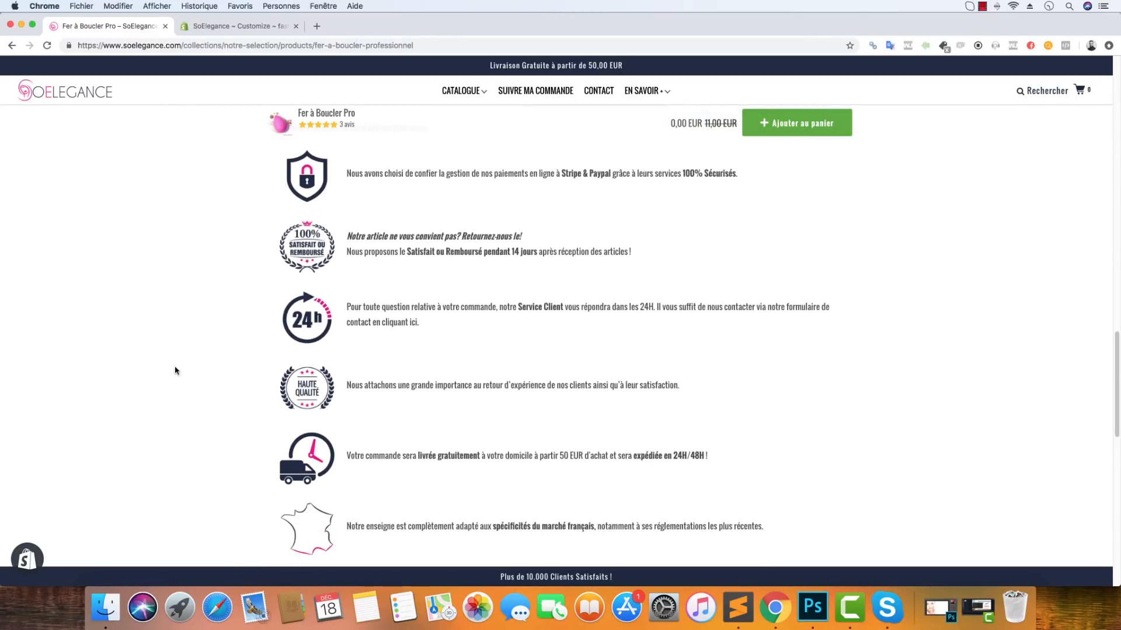
scroll(179, 370, up, 2)
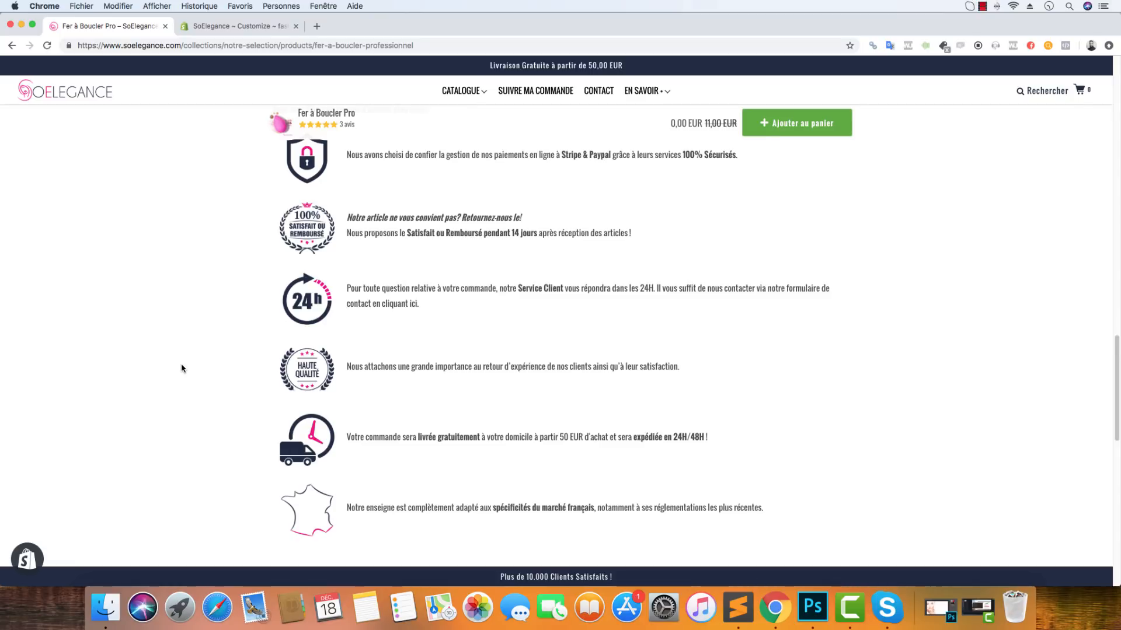
scroll(453, 368, up, 2)
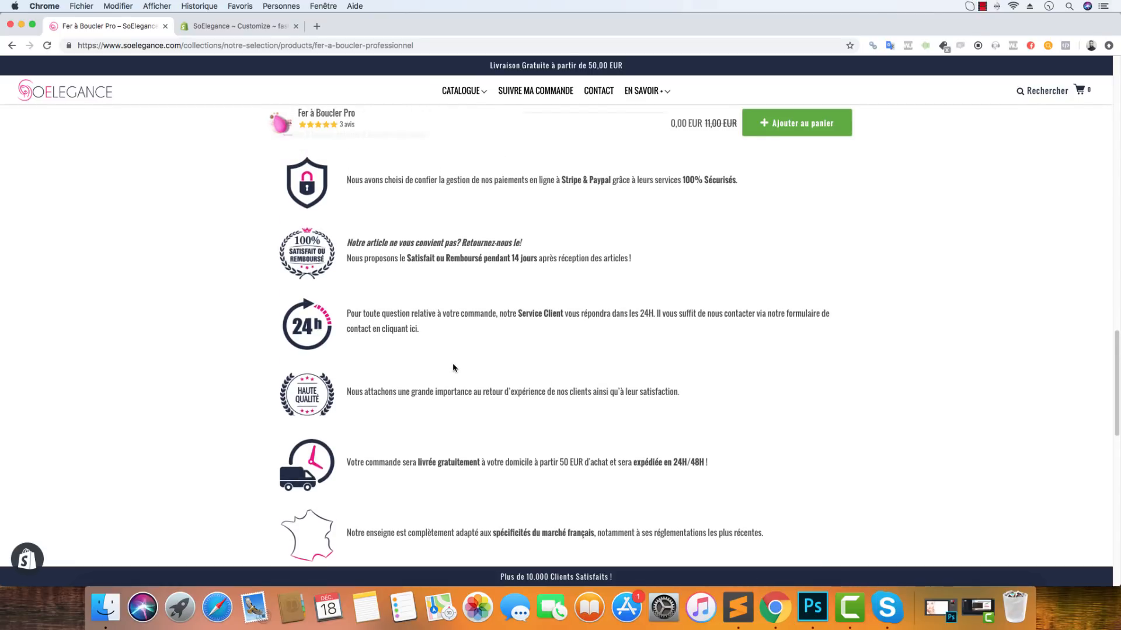
scroll(454, 367, down, 3)
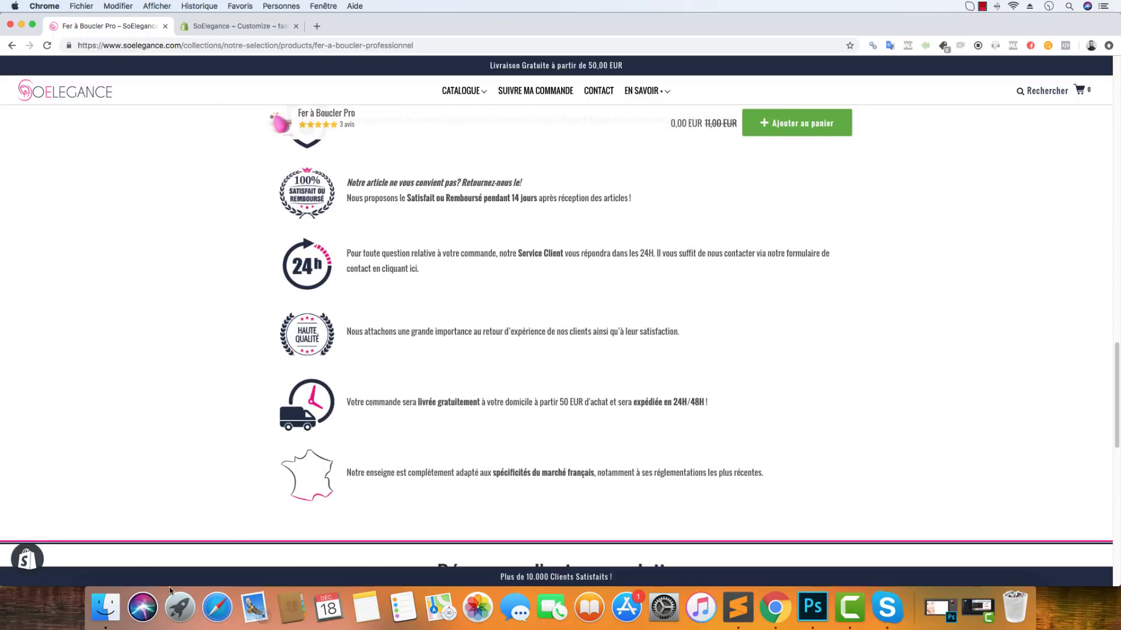
Narrow the browser window to uncover the desktop, and show the default HTML files inside the Icones - Tabs folder
drag(3, 17, 171, 11)
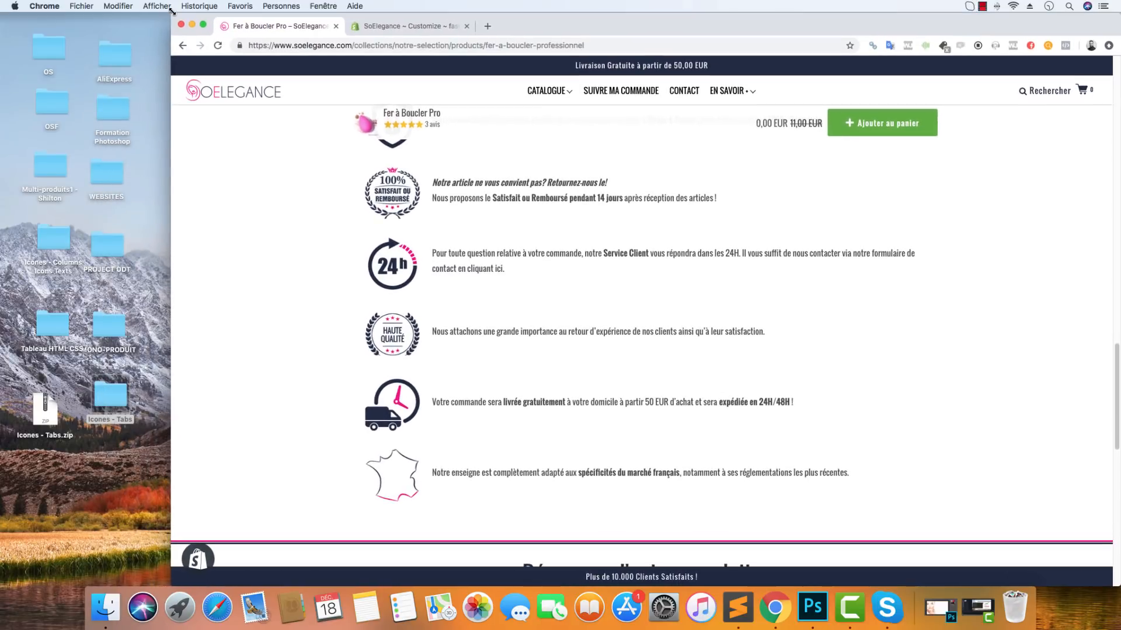
double_click(111, 394)
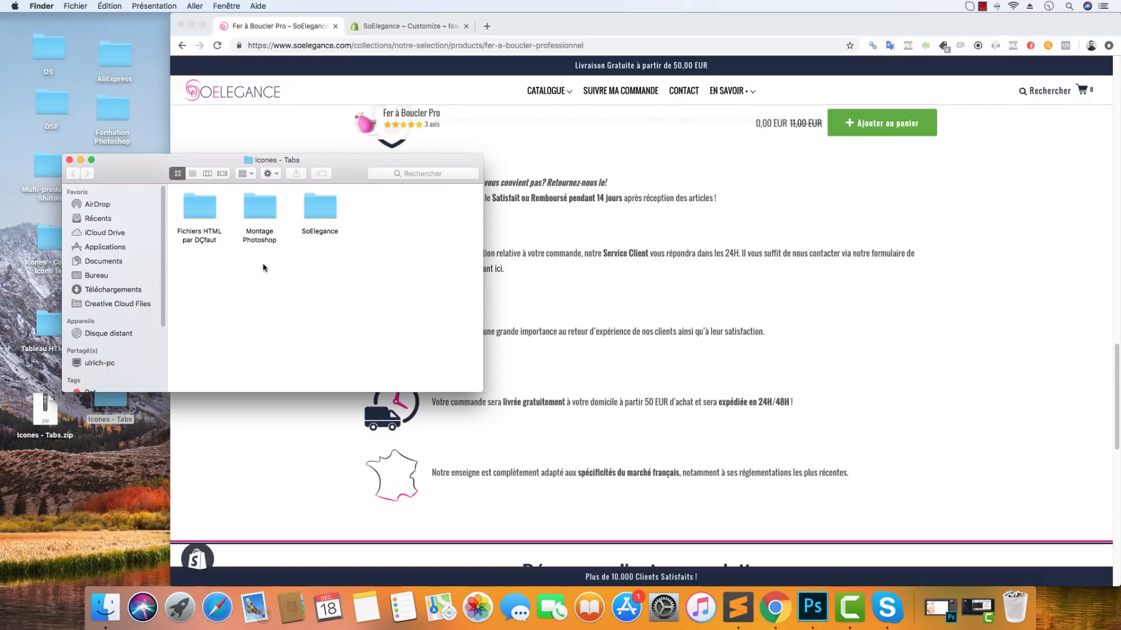
double_click(204, 208)
click(206, 210)
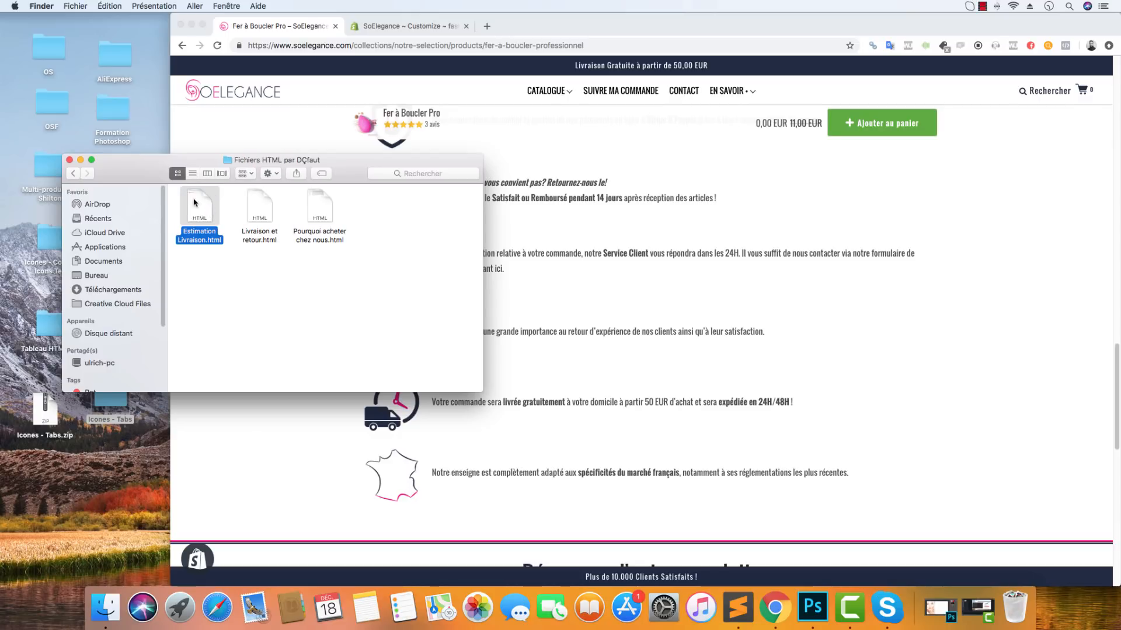
Open the Montage Photoshop folder within Icones - Tabs and look at the Icons_Tabs_Officiel.PSD and Service-Client.png files
click(72, 173)
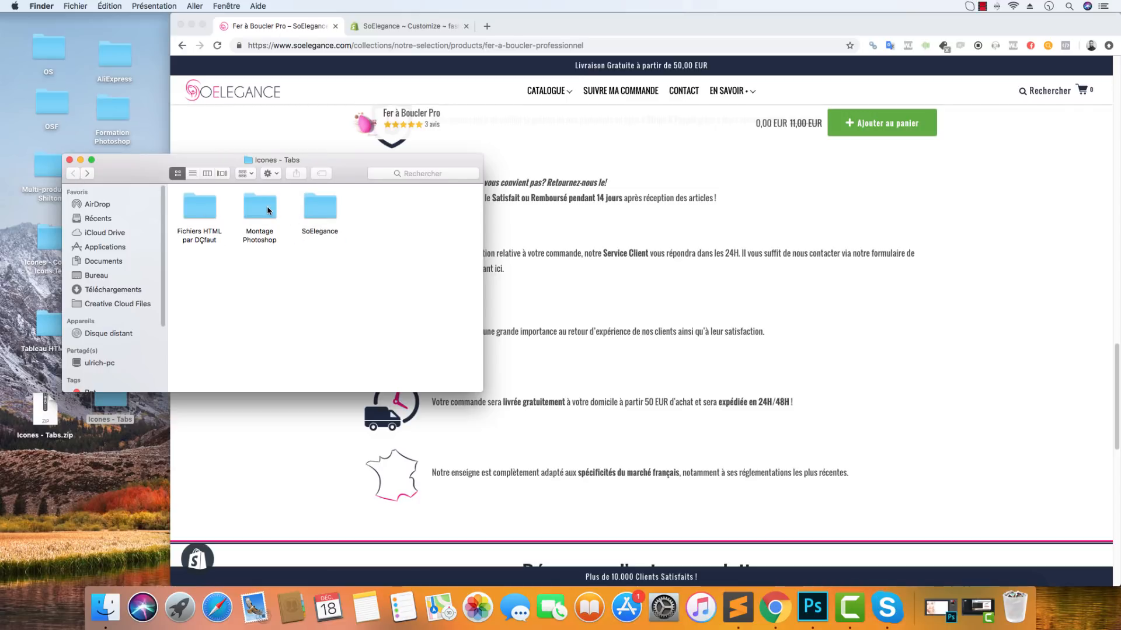
double_click(269, 211)
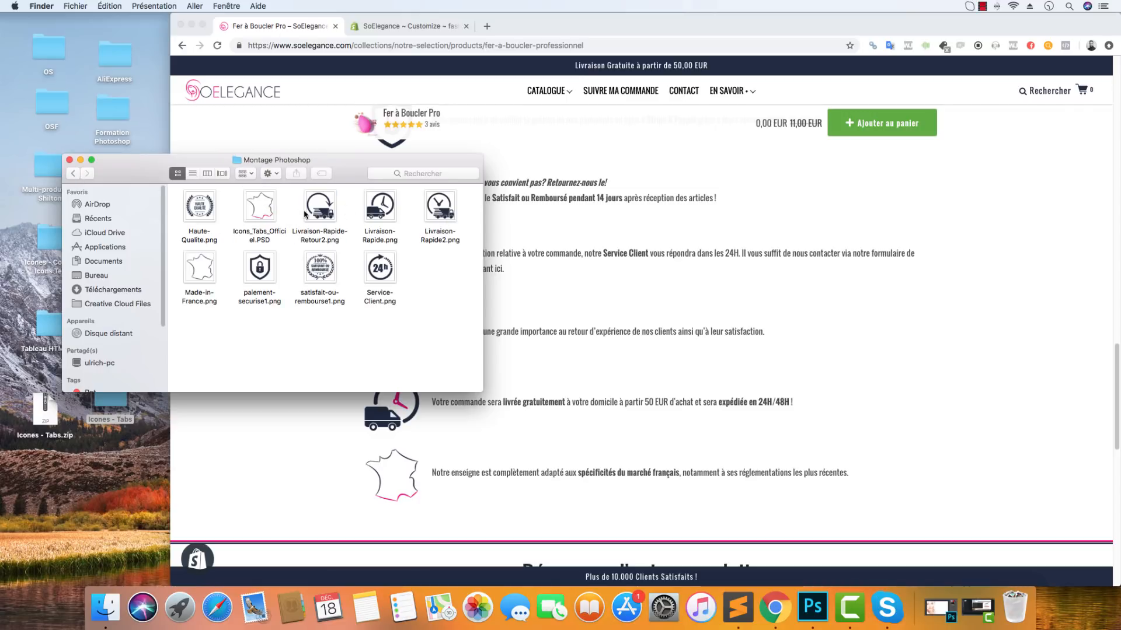
click(264, 220)
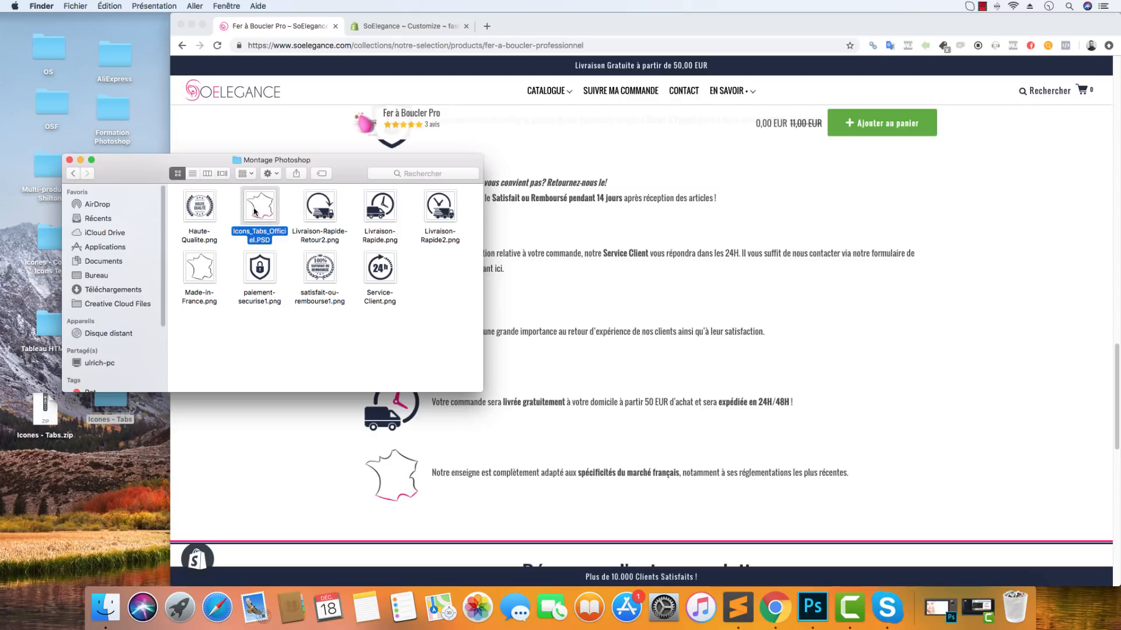
click(376, 272)
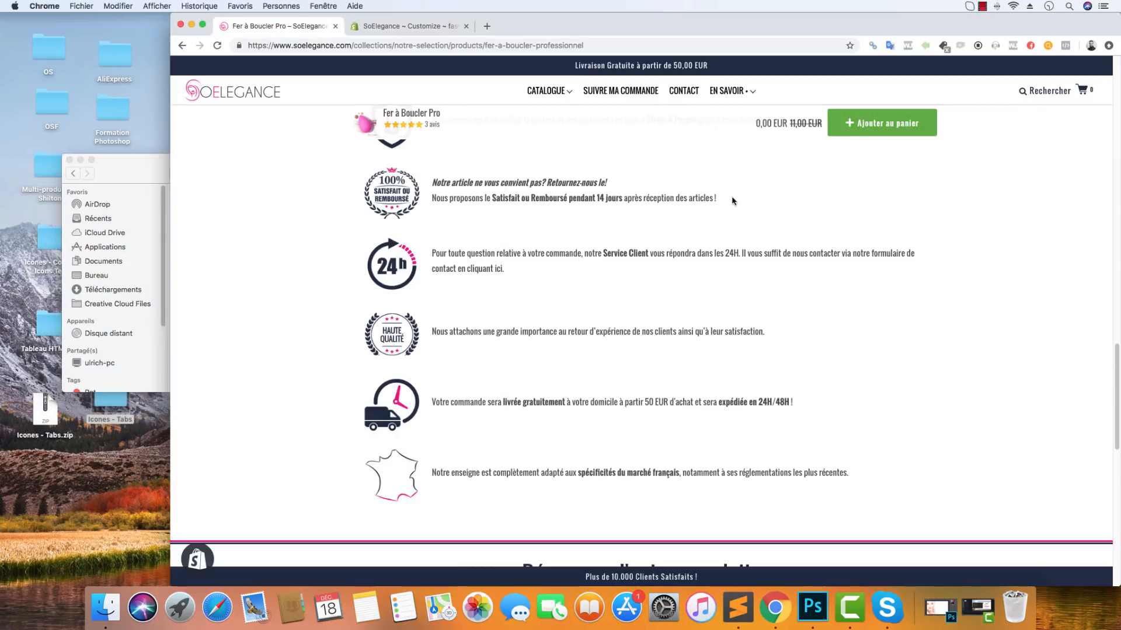
Switch back to the browser and review the icons in the product's "Pourquoi acheter chez nous ?" content
click(582, 257)
scroll(680, 327, down, 6)
scroll(682, 328, up, 7)
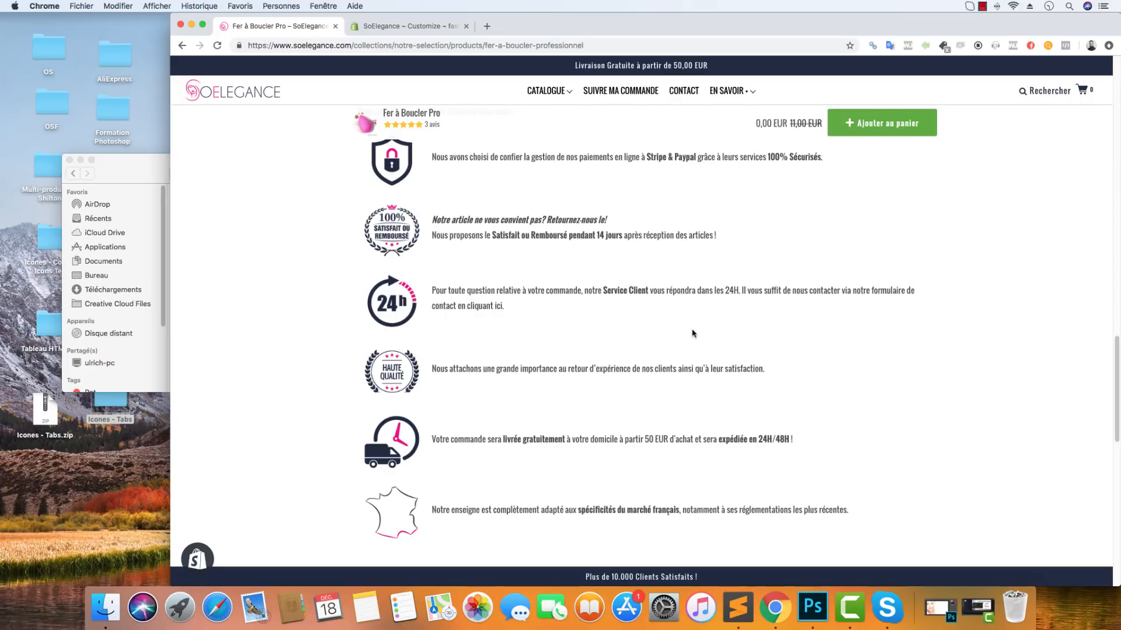
scroll(466, 324, up, 1)
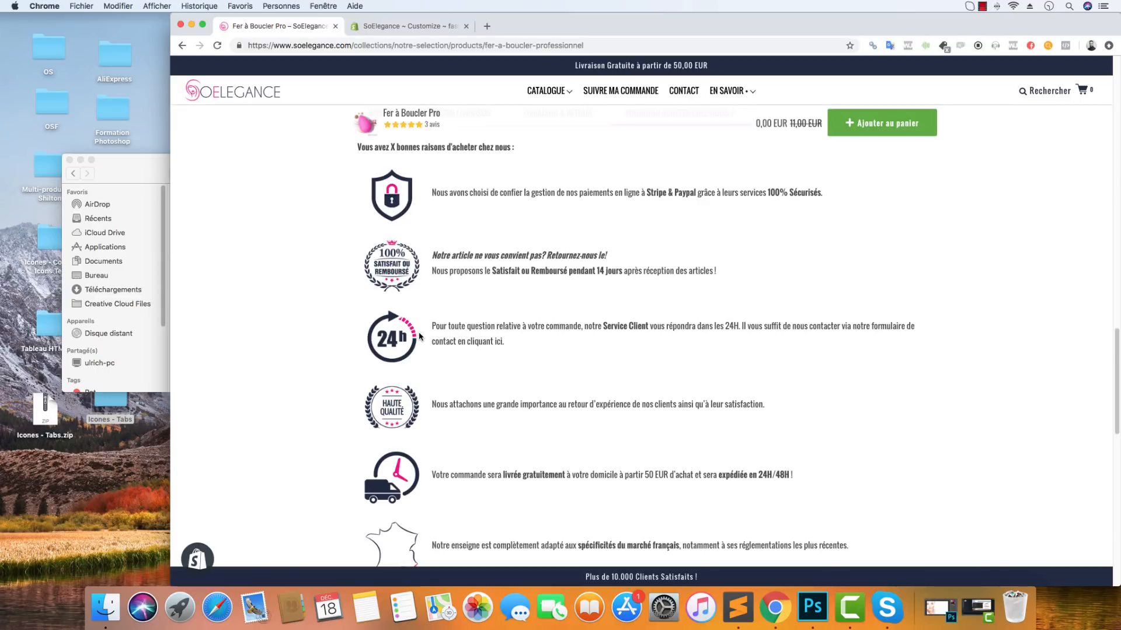
scroll(473, 325, up, 3)
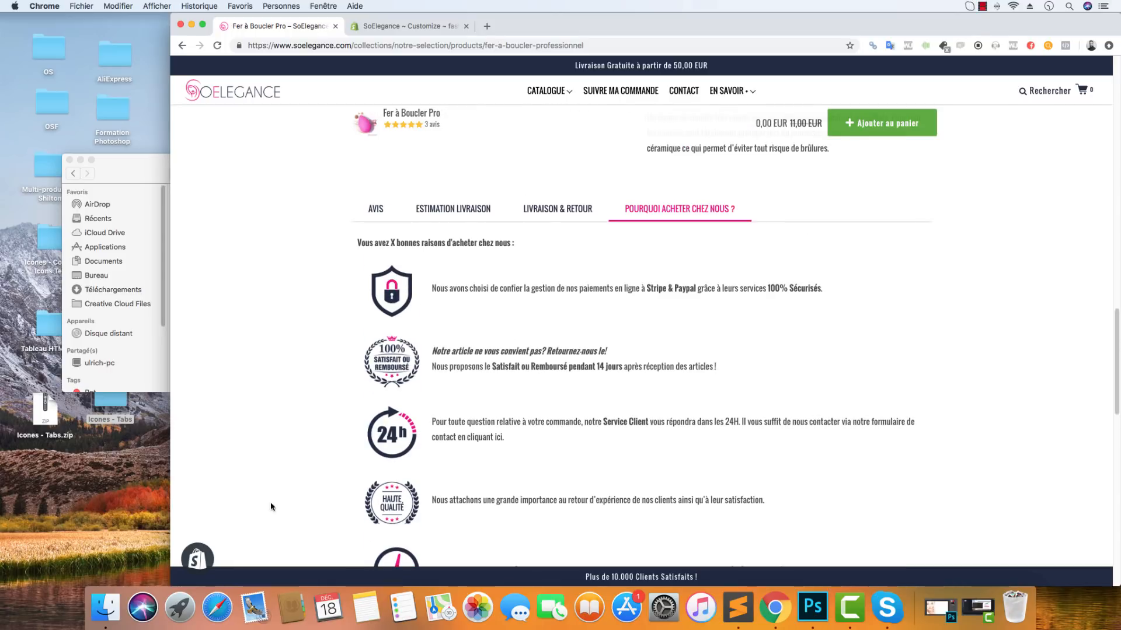
Open Icons_Tabs_Officiel.PSD from the Montage Photoshop folder in Photoshop, keeping its embedded colour profile
click(106, 607)
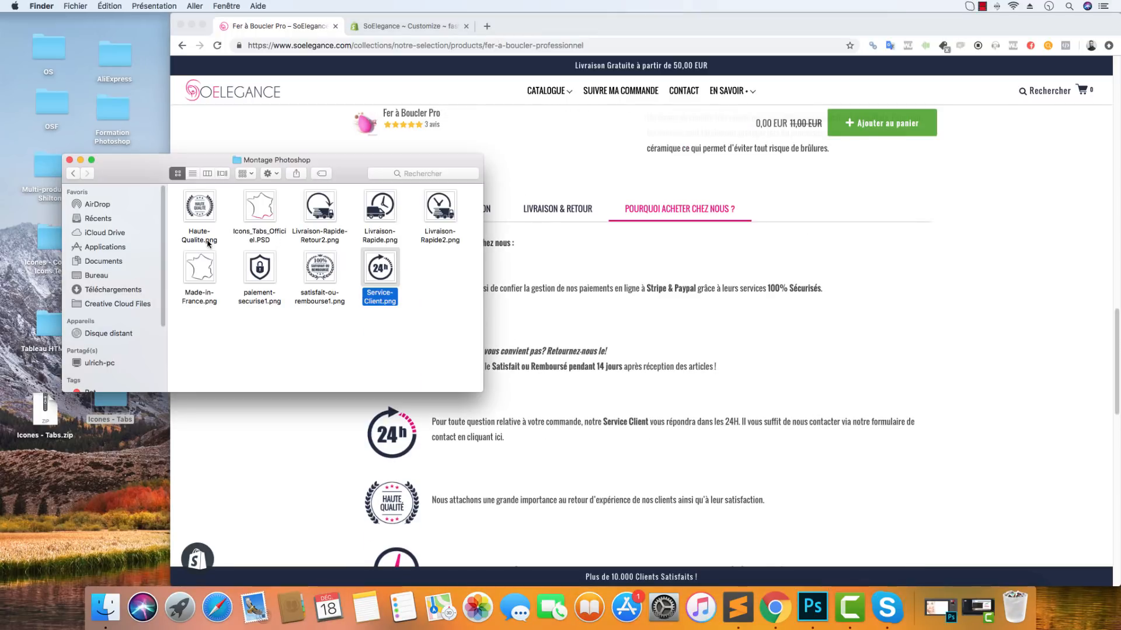
double_click(269, 204)
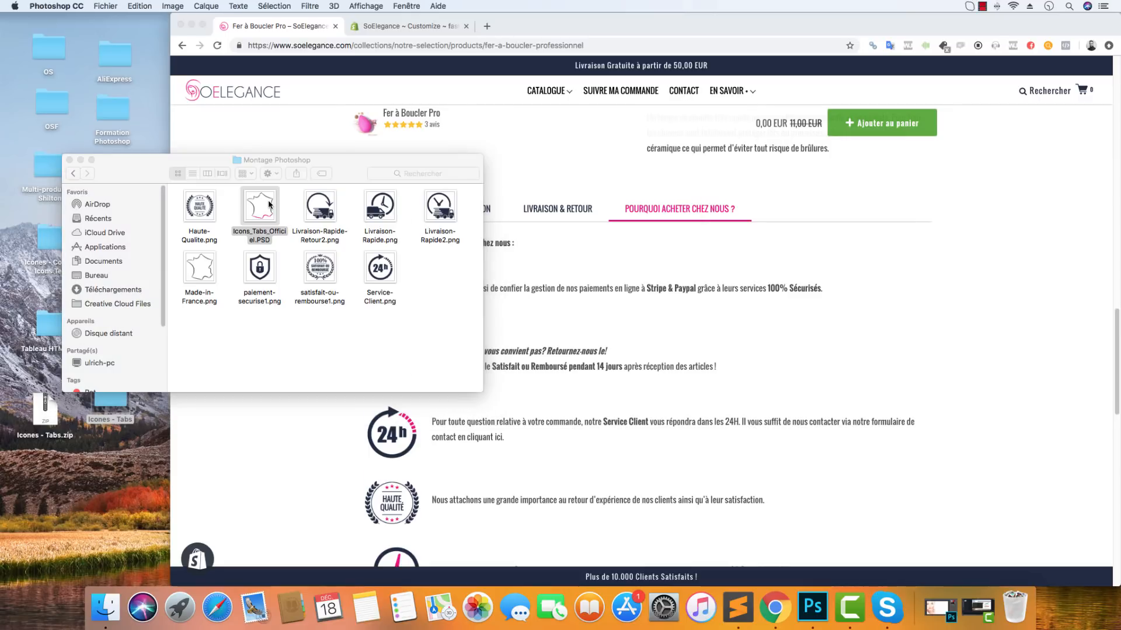
click(579, 292)
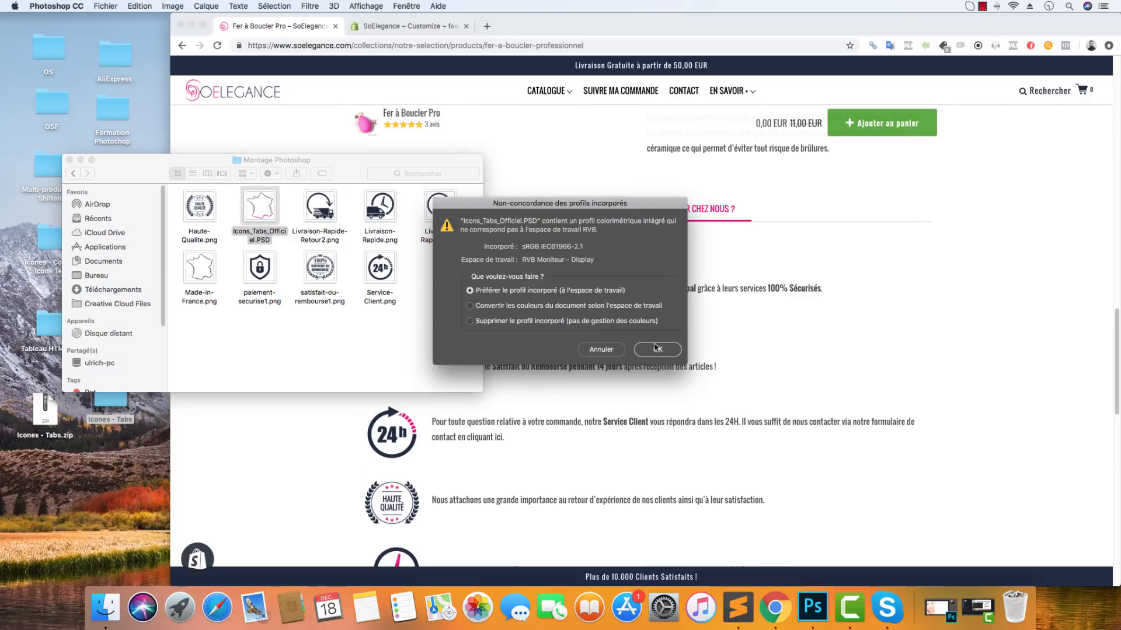
click(655, 348)
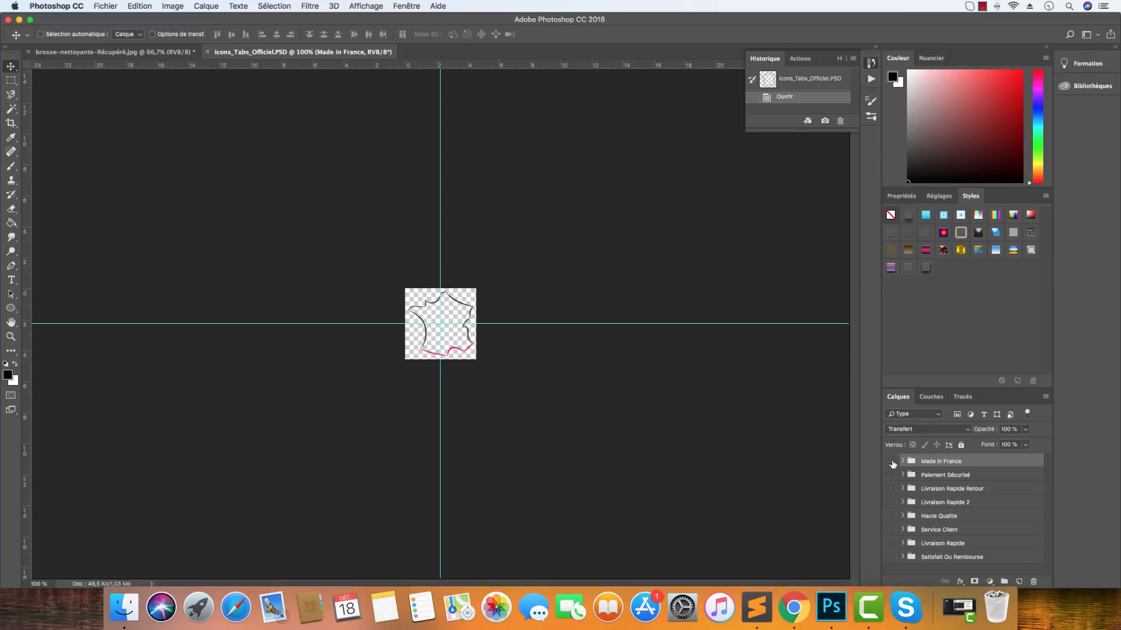
Inspect the Made in France group and its Sud (Couleur à Modifier) layer, and leave the group collapsed and hidden
click(890, 461)
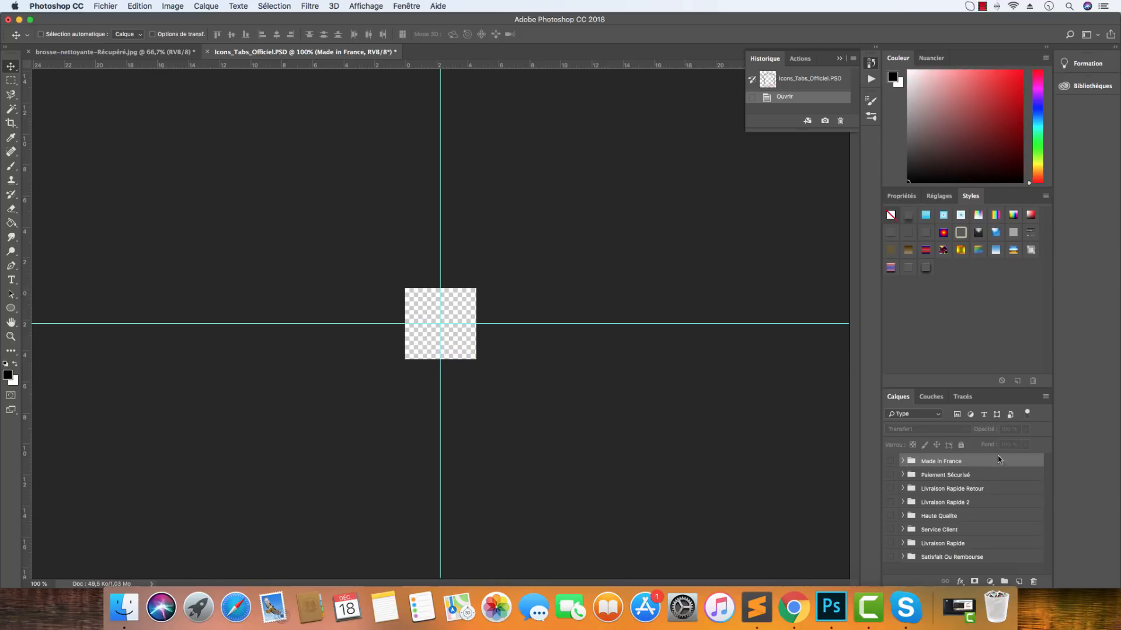
click(903, 461)
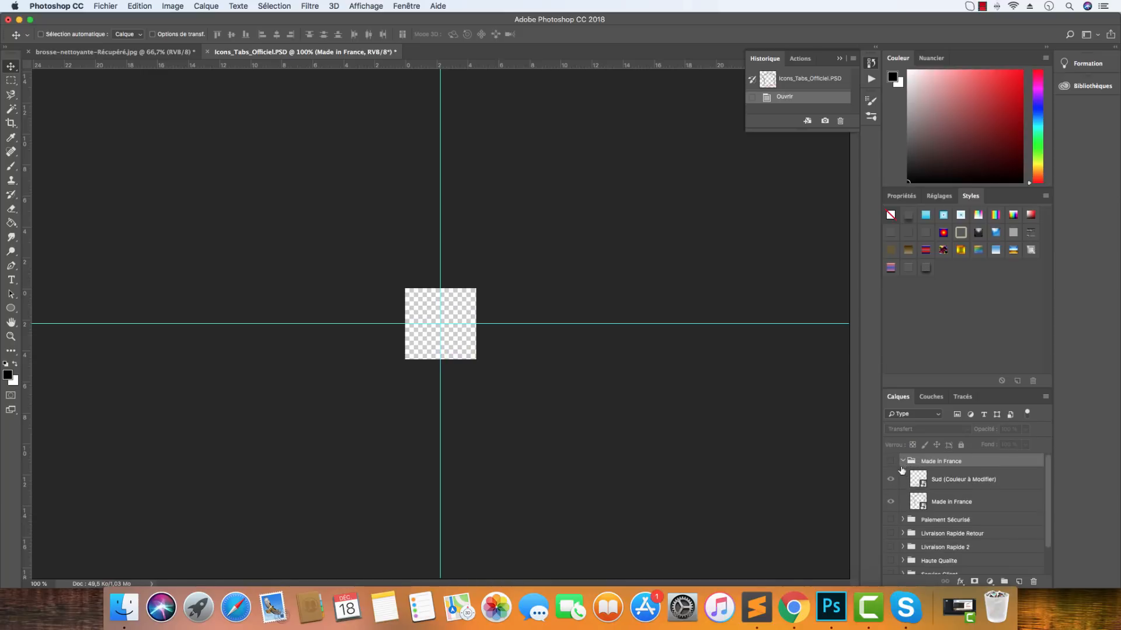
click(890, 461)
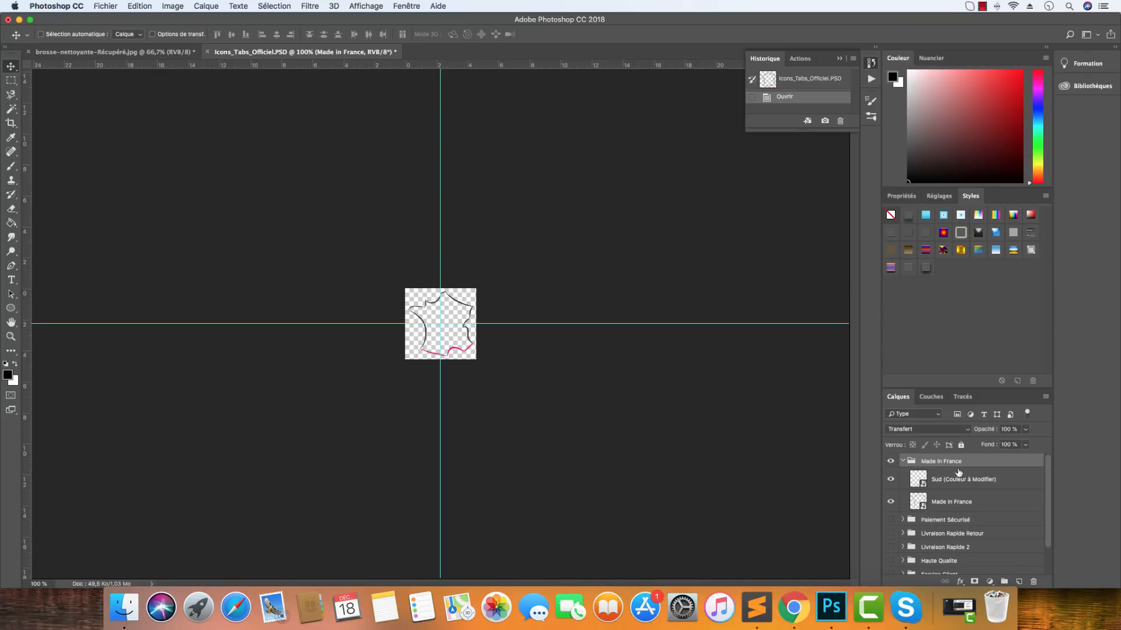
click(941, 483)
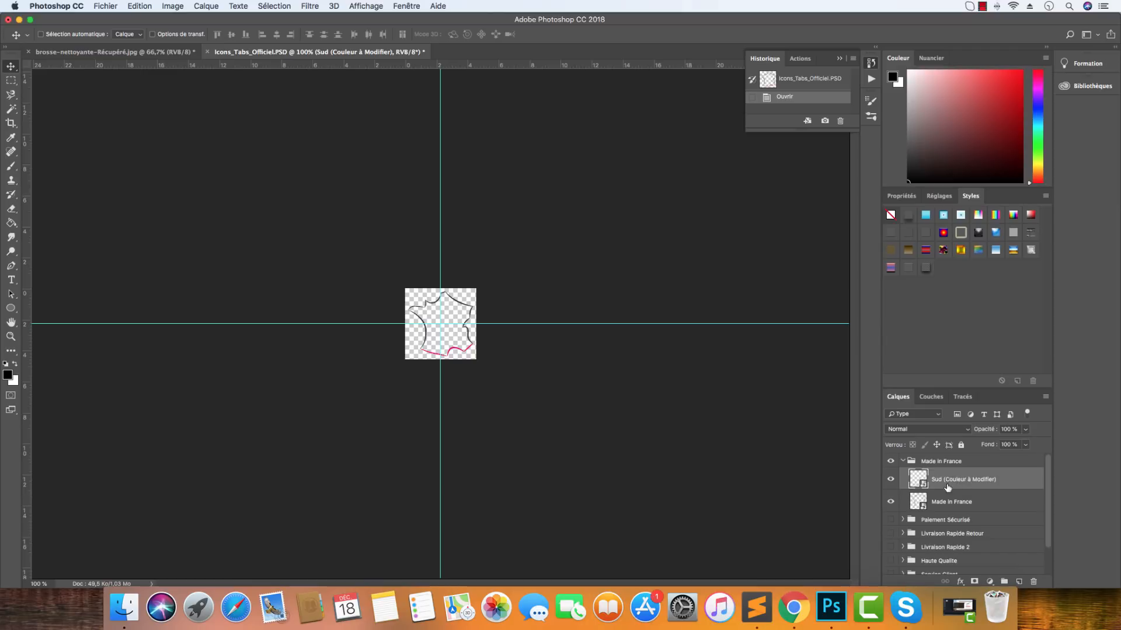
click(898, 463)
click(890, 462)
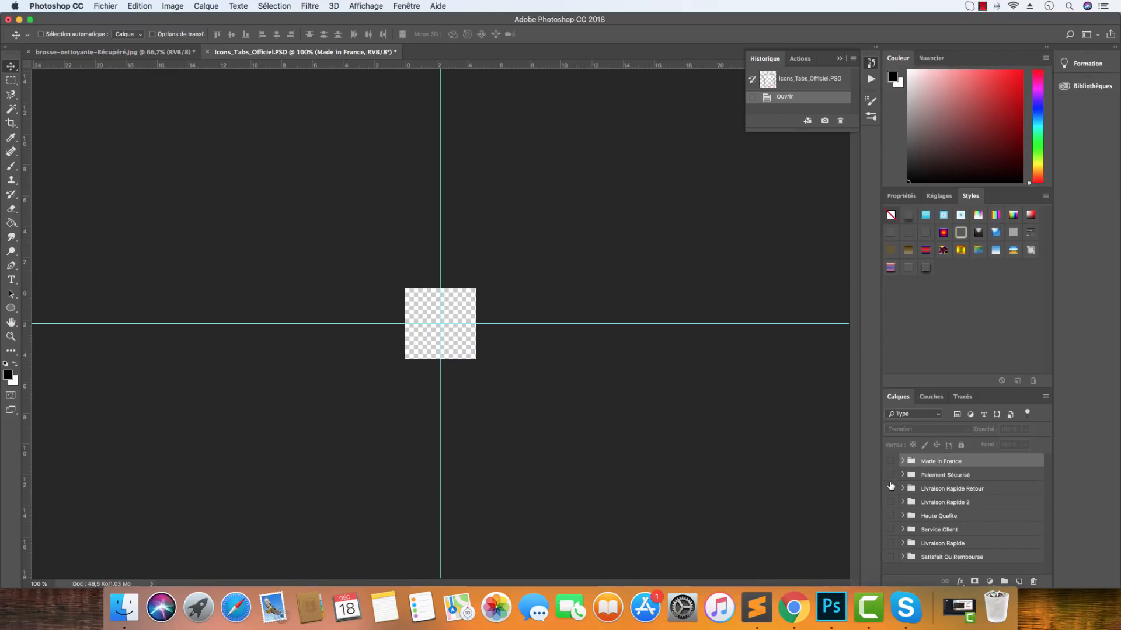
Show the Livraison Rapide Retour group and try a different Color Overlay on its Flèche (Couleur à Modifier) layer
click(891, 489)
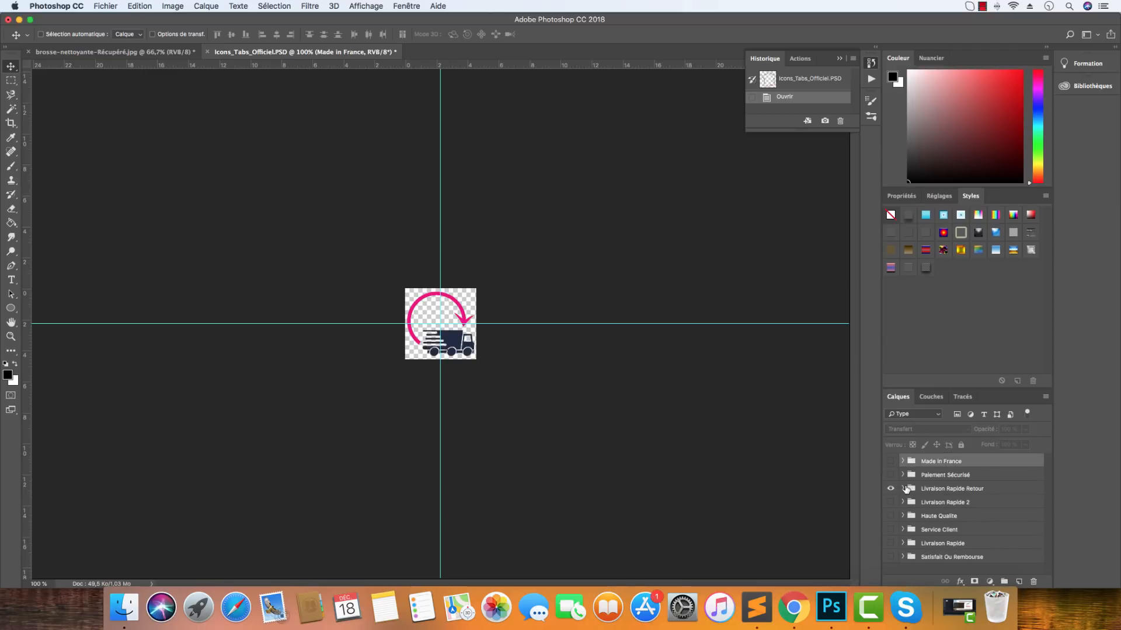
click(903, 489)
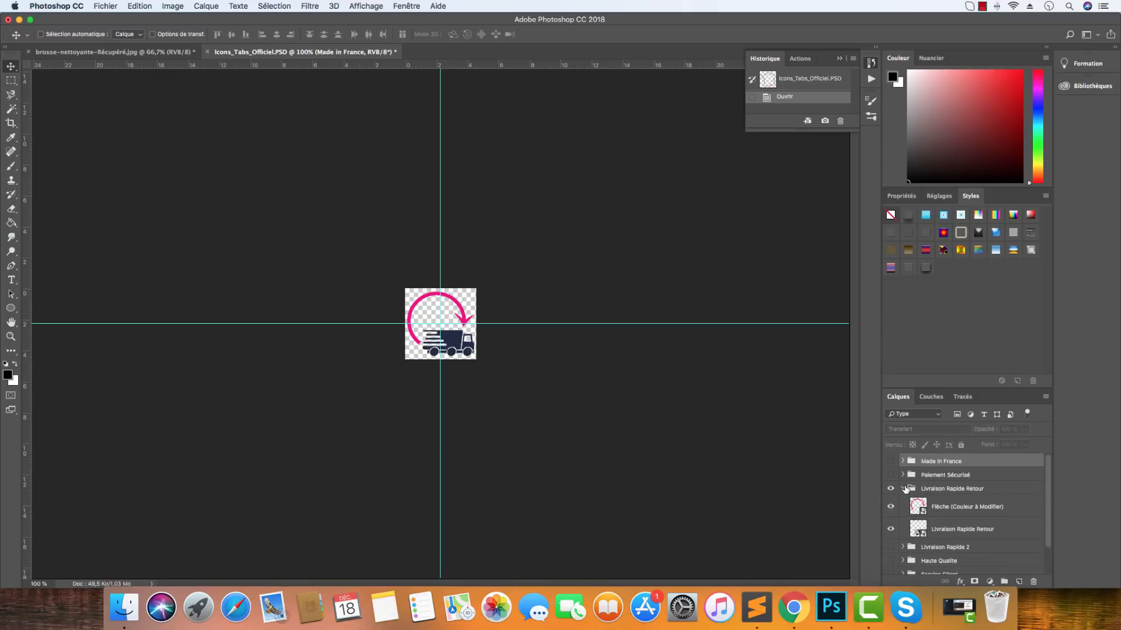
double_click(1020, 507)
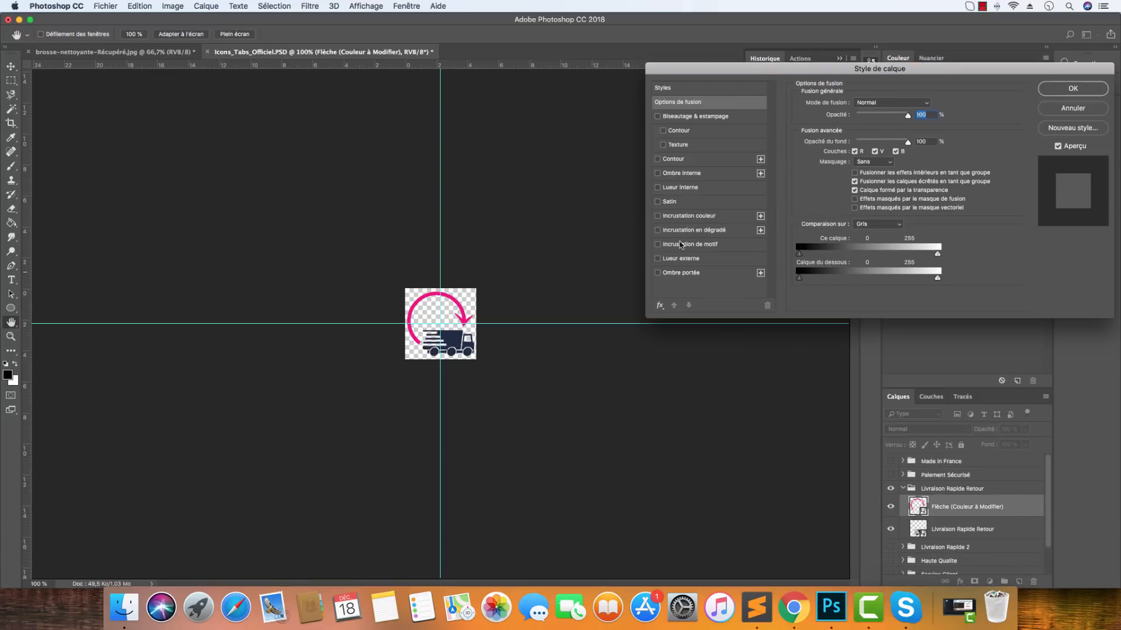
click(687, 216)
click(932, 104)
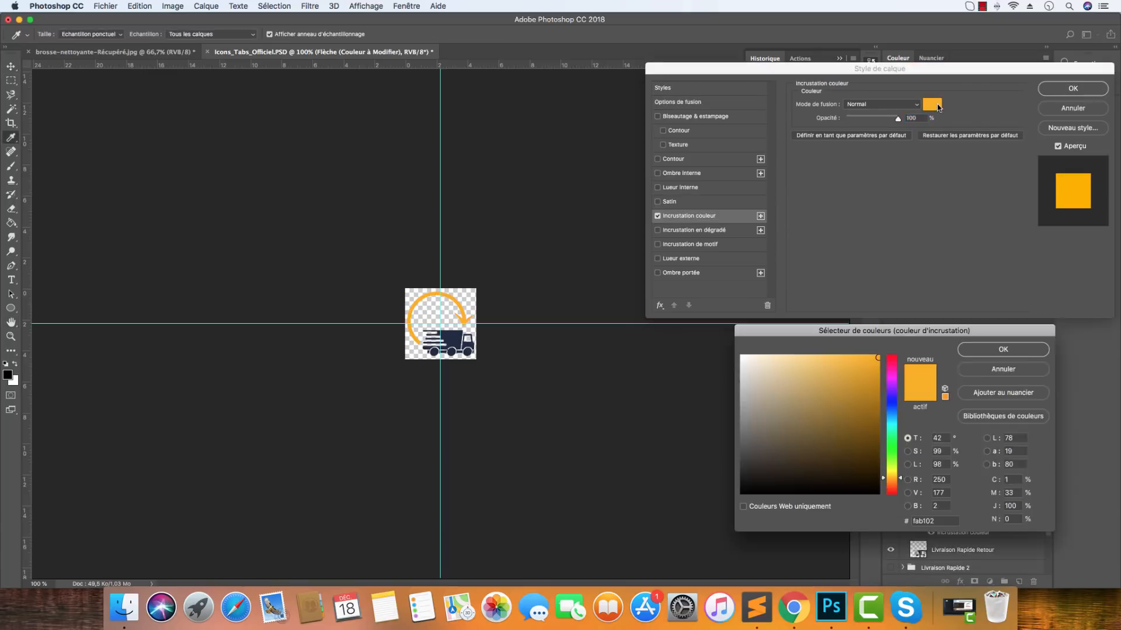
click(879, 356)
click(893, 373)
click(892, 405)
drag(862, 410, 873, 418)
click(1003, 374)
click(1089, 110)
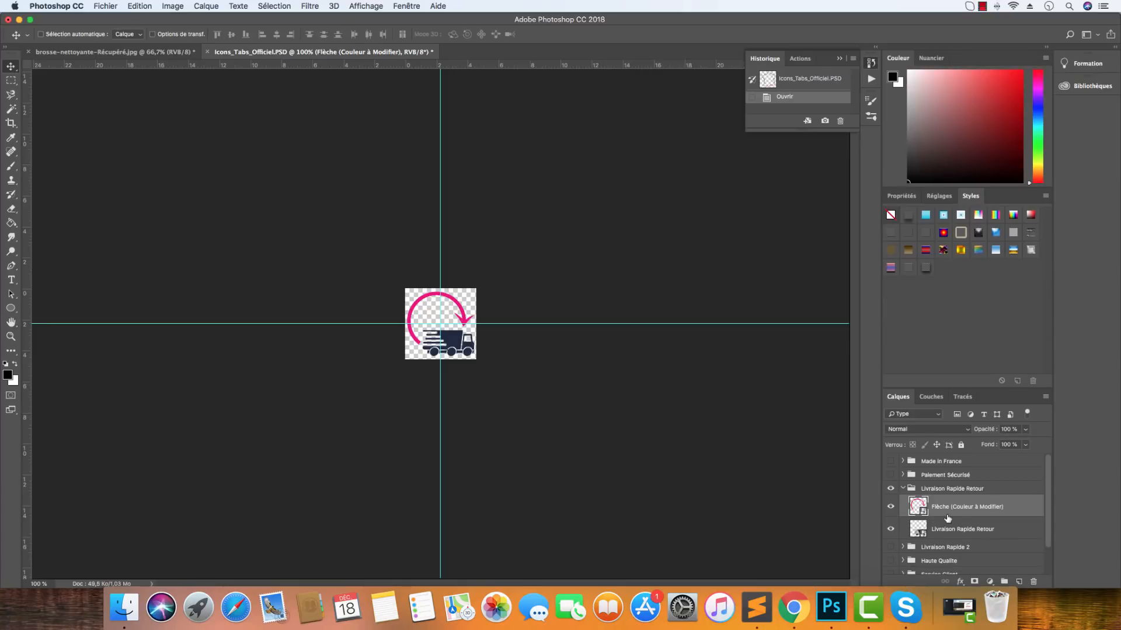
Collapse and hide the Livraison Rapide Retour group, and show the Livraison Rapide 2 group instead
scroll(948, 516, down, 1)
click(903, 489)
click(891, 488)
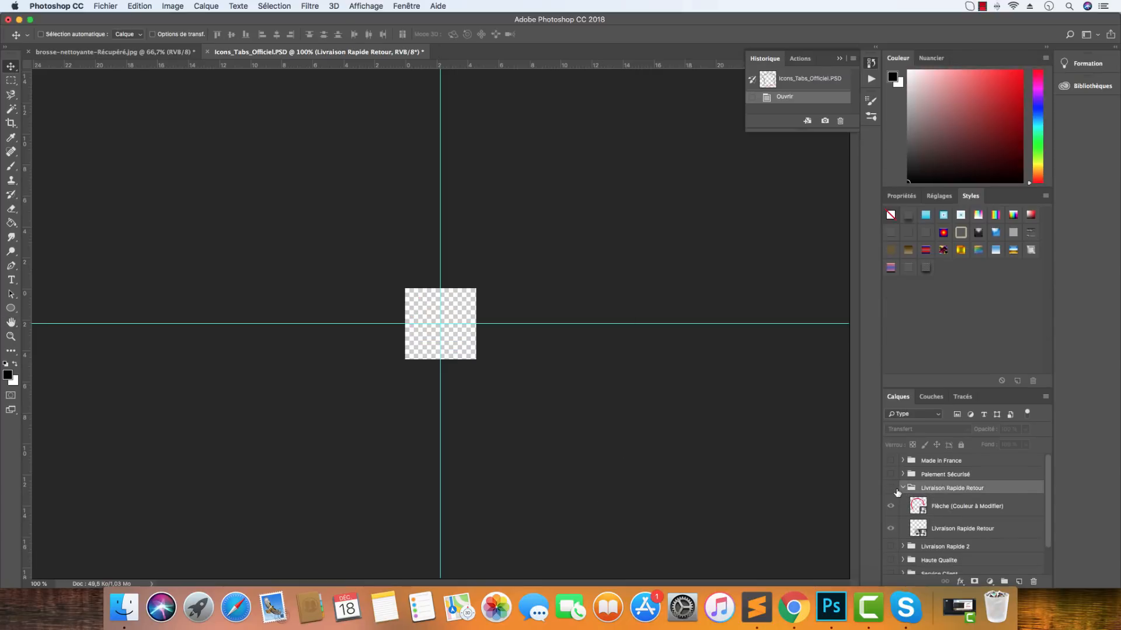
click(902, 488)
click(890, 502)
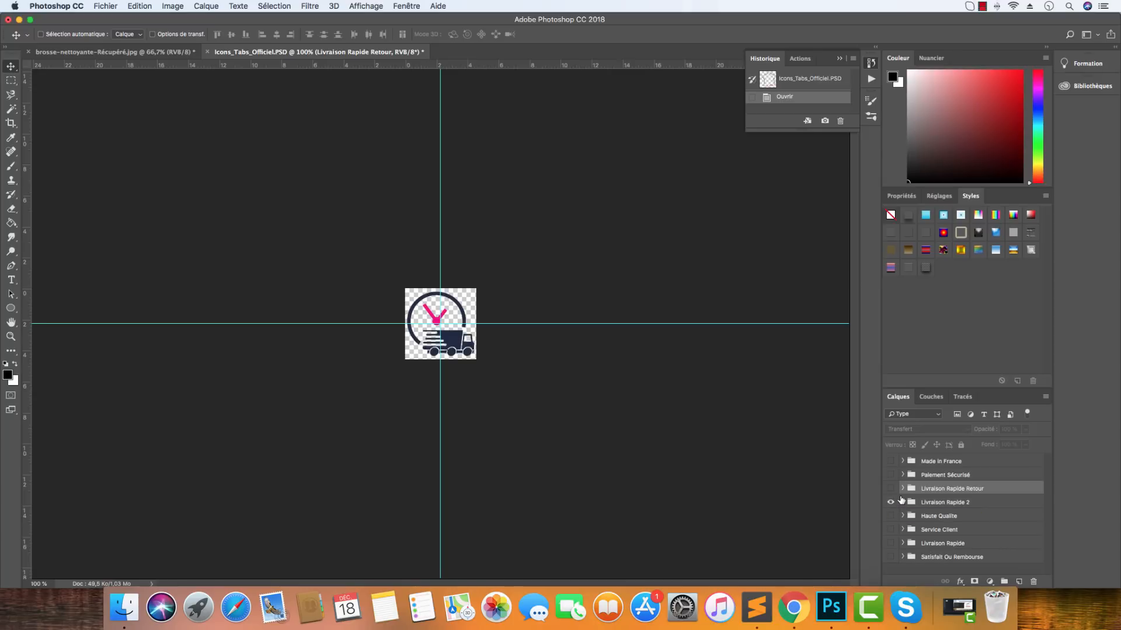
Minimize Photoshop, enlarge the browser window, and review the Fer à Boucler Pro page from its top to its tabbed content
click(19, 19)
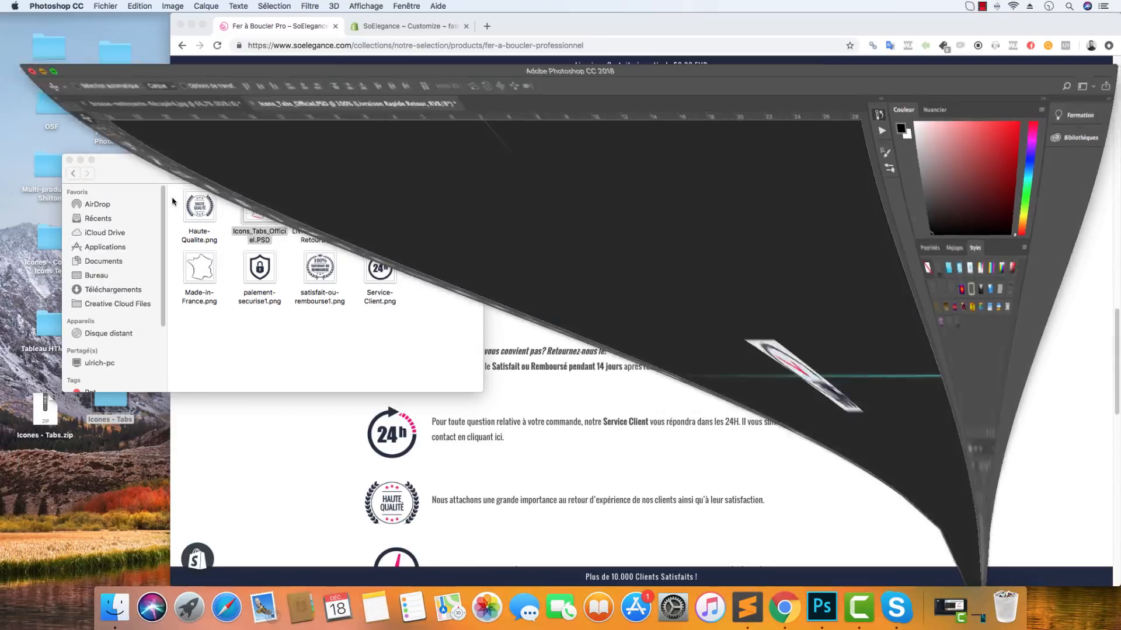
double_click(171, 18)
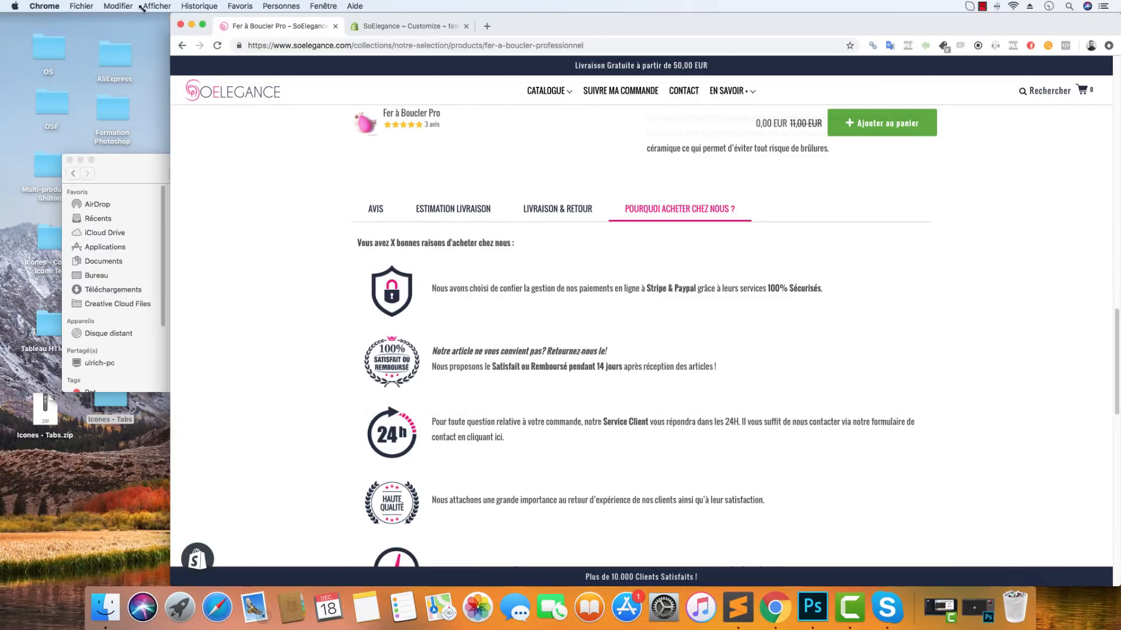
scroll(815, 407, up, 15)
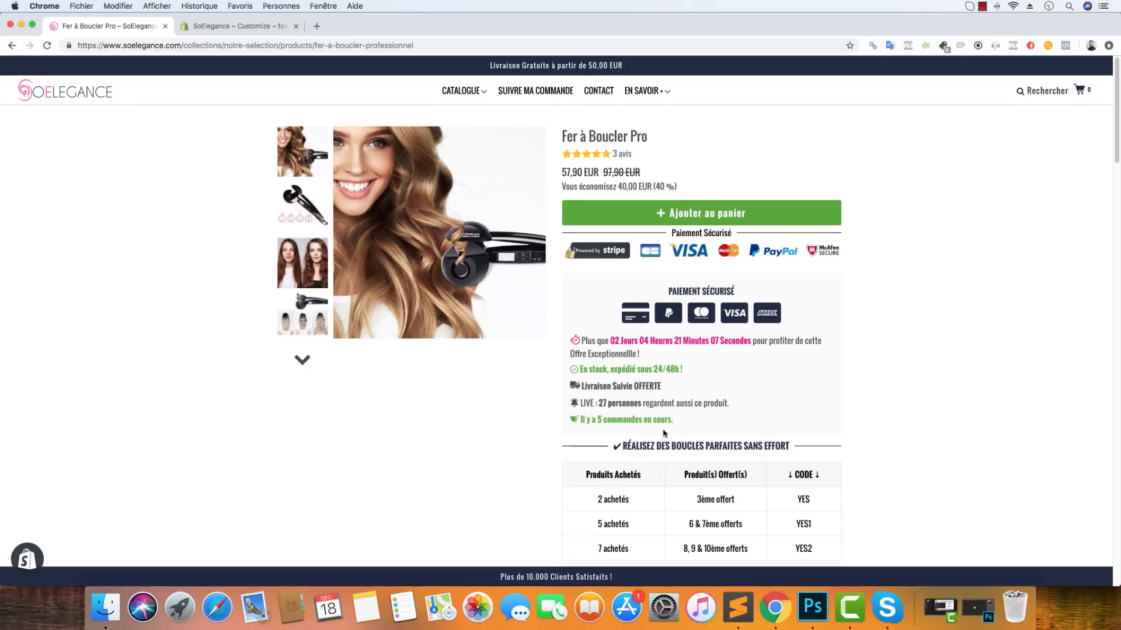
scroll(663, 426, down, 15)
scroll(588, 414, down, 15)
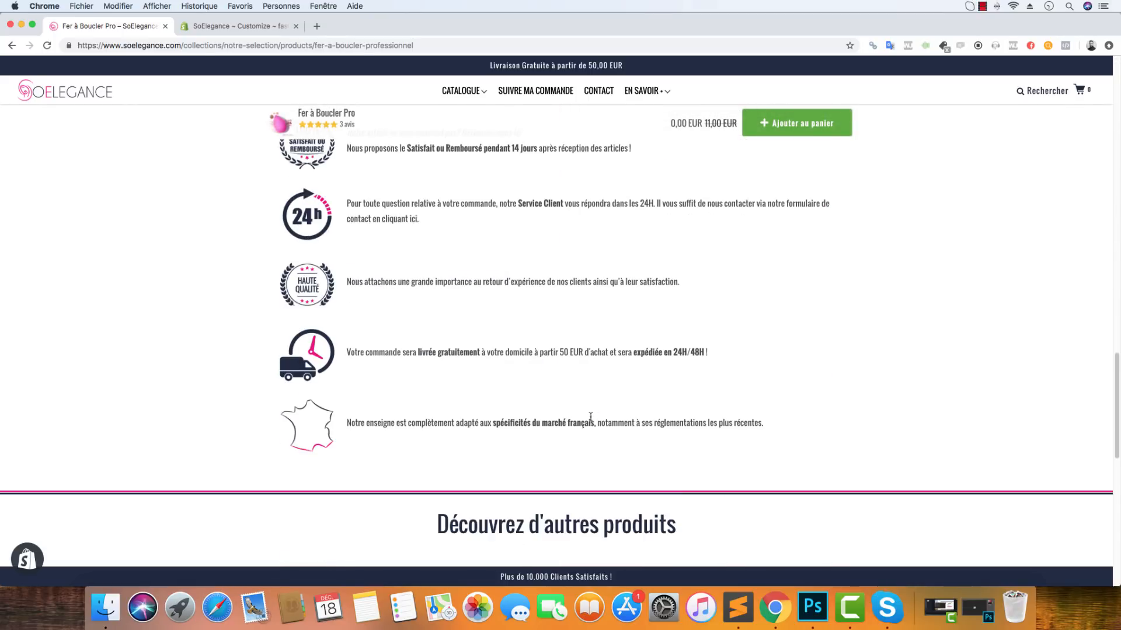
scroll(631, 385, up, 6)
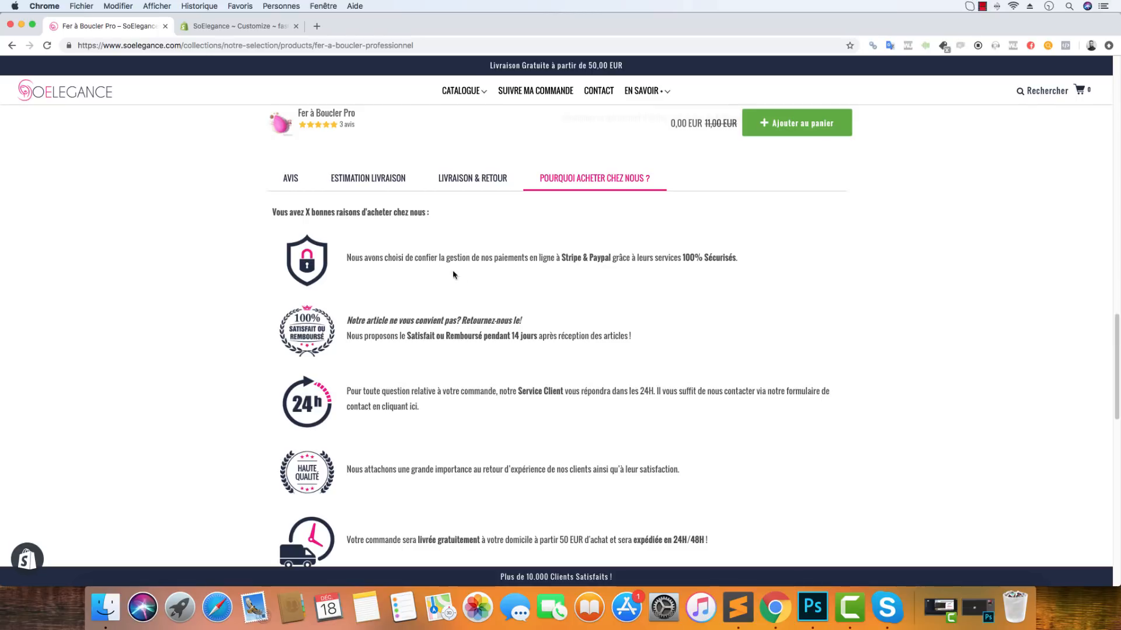
Go through the product's Estimation Livraison, Livraison & Retour and "Pourquoi acheter chez nous ?" contents
click(373, 181)
click(478, 186)
click(561, 180)
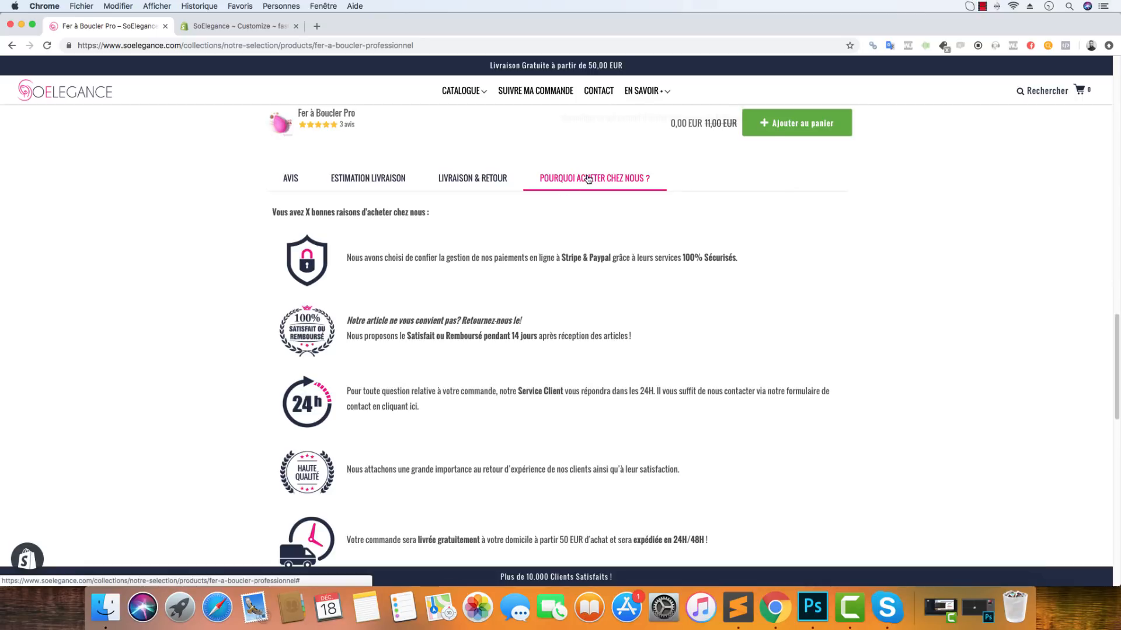
Show the Estimation Livraison content, highlight its Expédition and Livraison text, and bring up the Livraison & Retour content
click(383, 188)
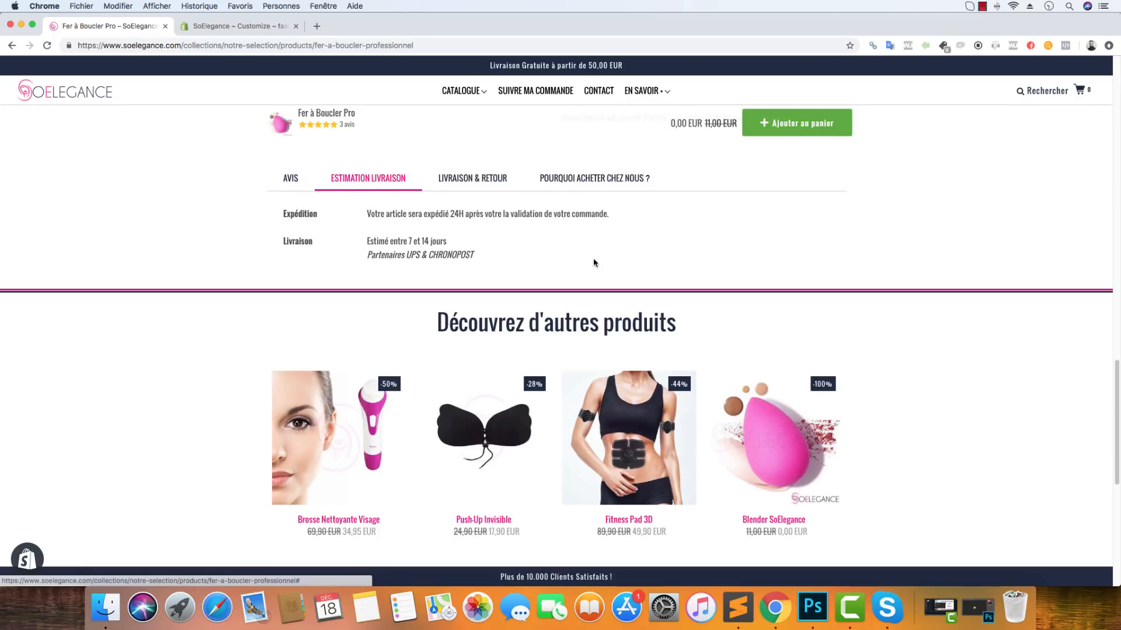
drag(525, 258, 295, 218)
click(534, 252)
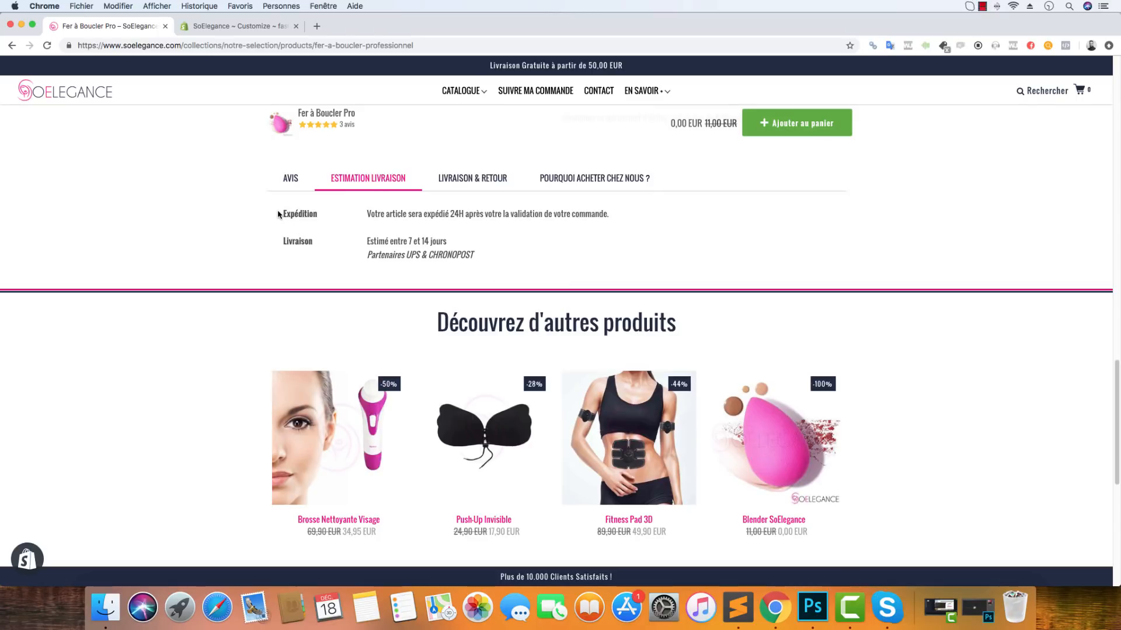
drag(279, 214, 484, 263)
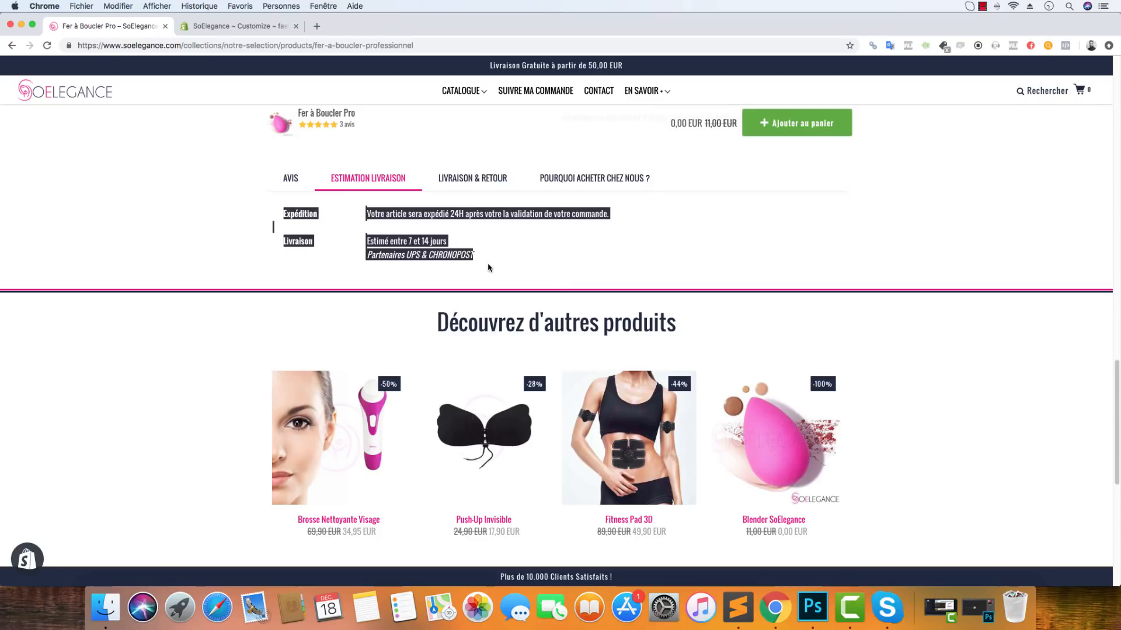
click(258, 228)
drag(279, 210, 507, 263)
click(512, 265)
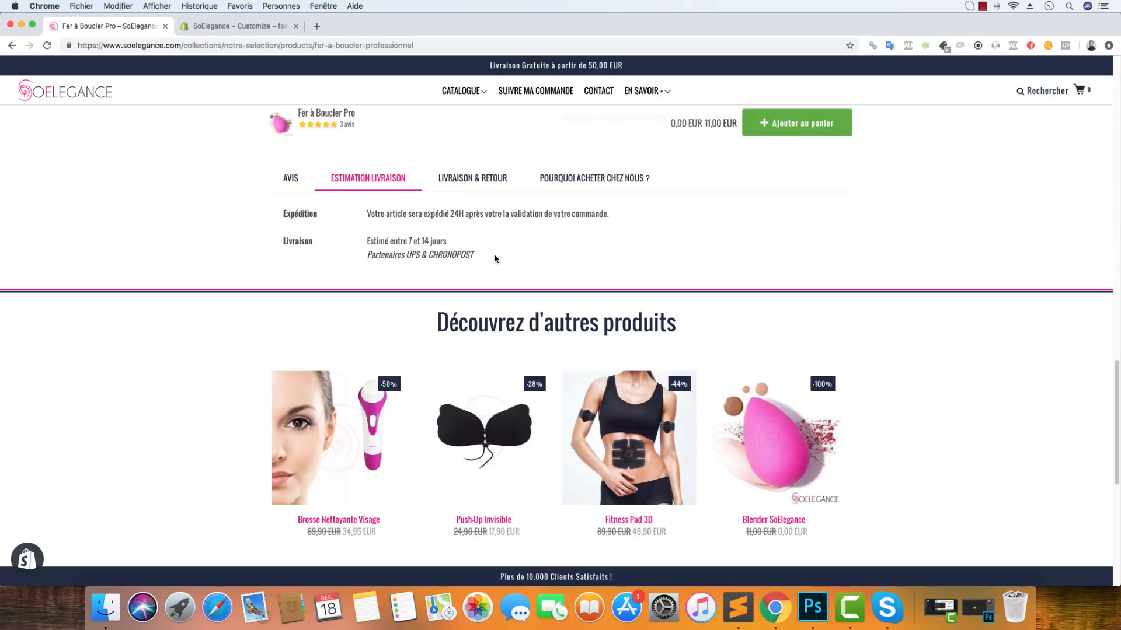
click(474, 180)
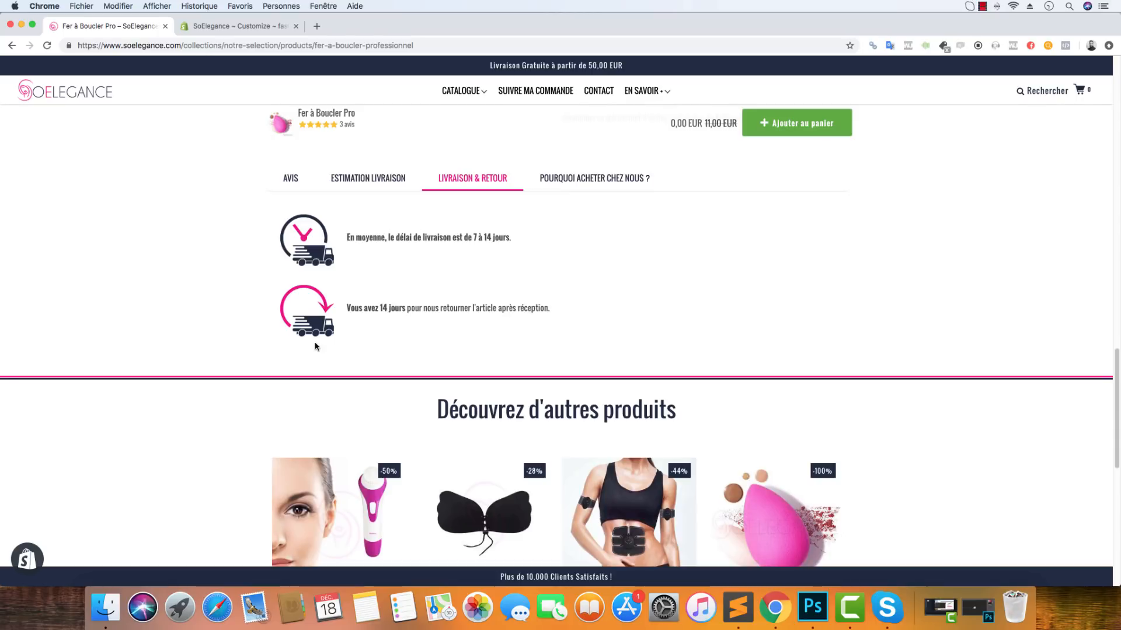
Switch to Photoshop, check the icon document's image size, and show the Haute Qualite group in place of Livraison Rapide 2
click(812, 607)
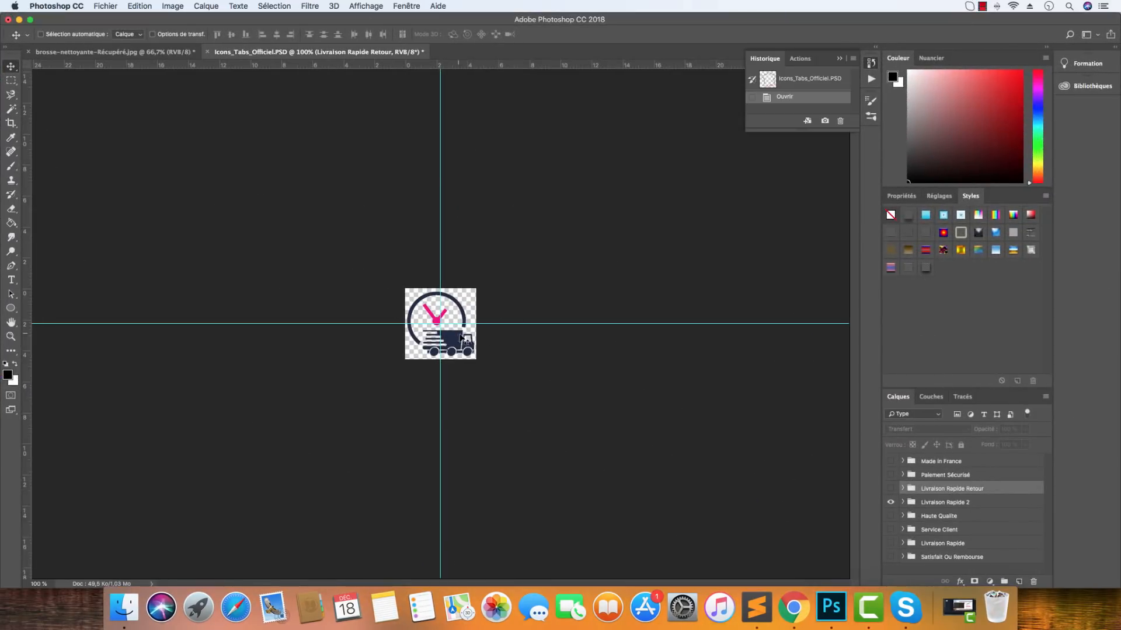
click(173, 5)
click(175, 85)
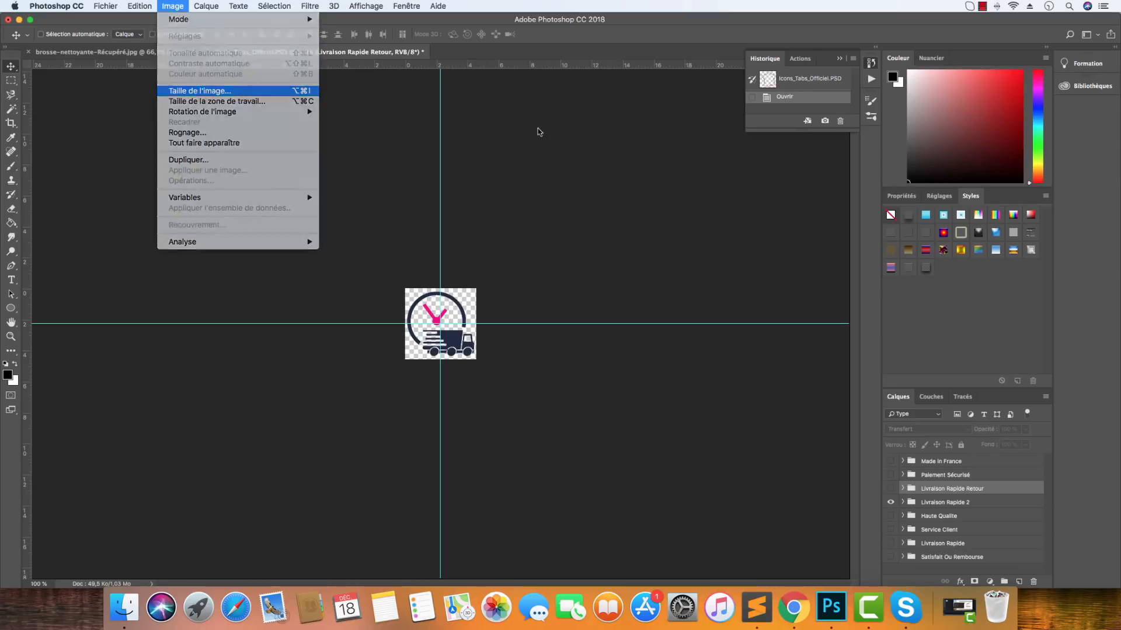
click(596, 357)
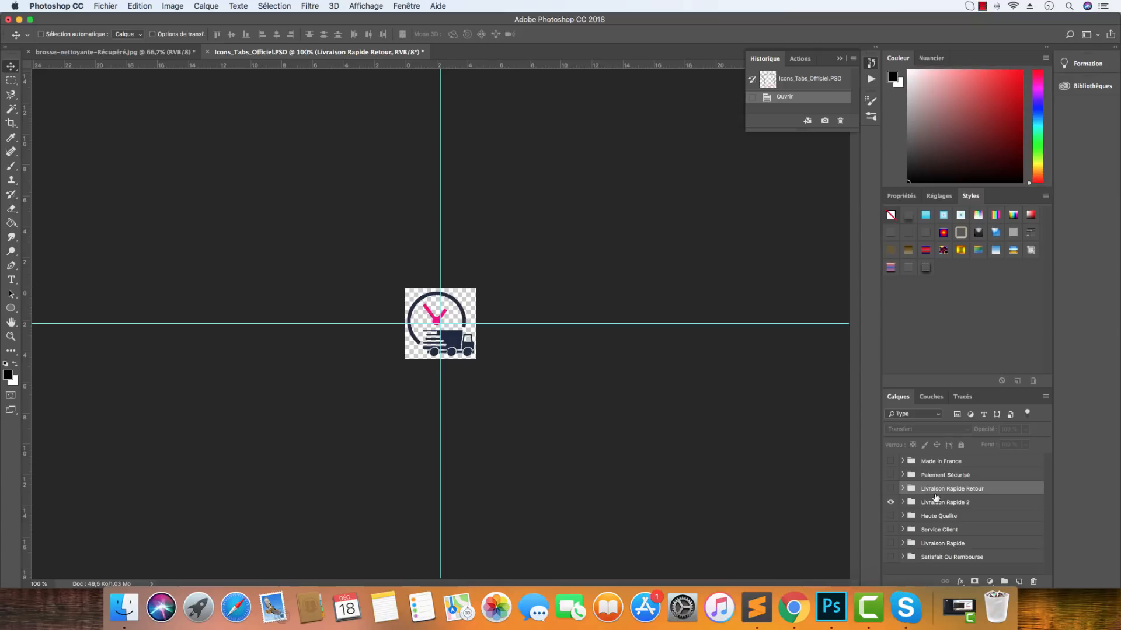
click(890, 502)
click(890, 516)
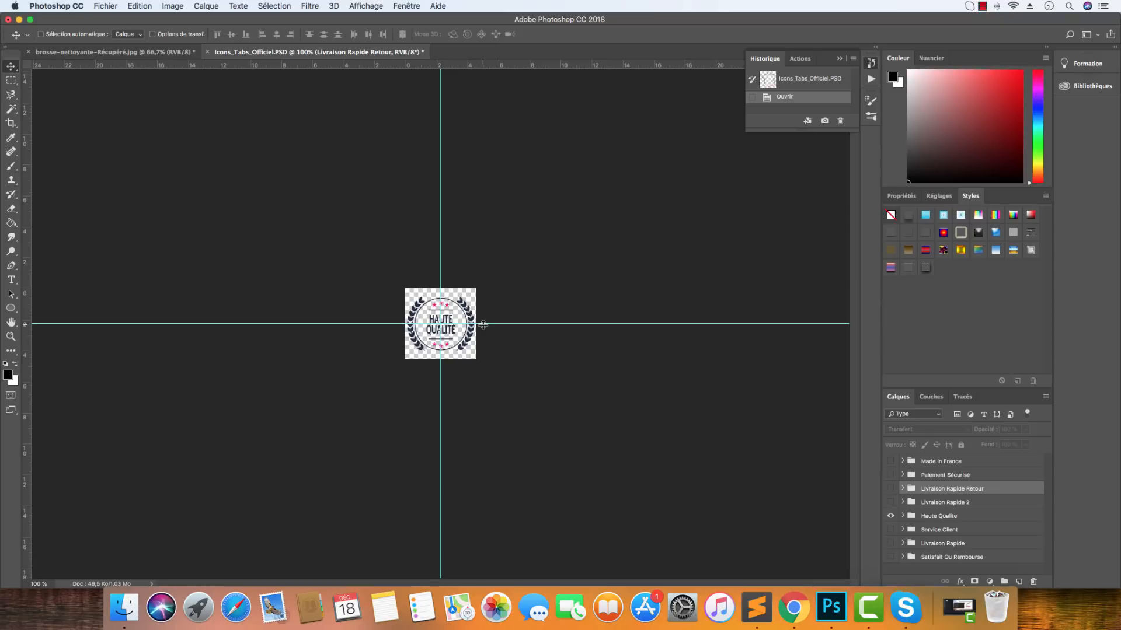
Minimize Photoshop to return to the browser, and review the icons and texts in the "Pourquoi acheter chez nous ?" content
click(19, 20)
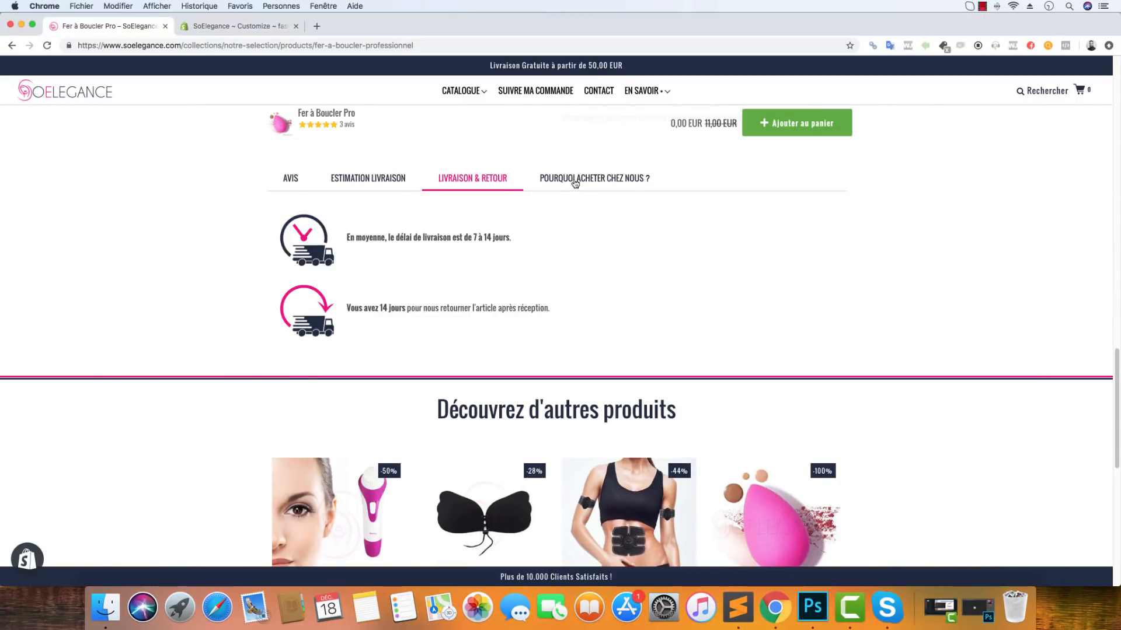
click(575, 180)
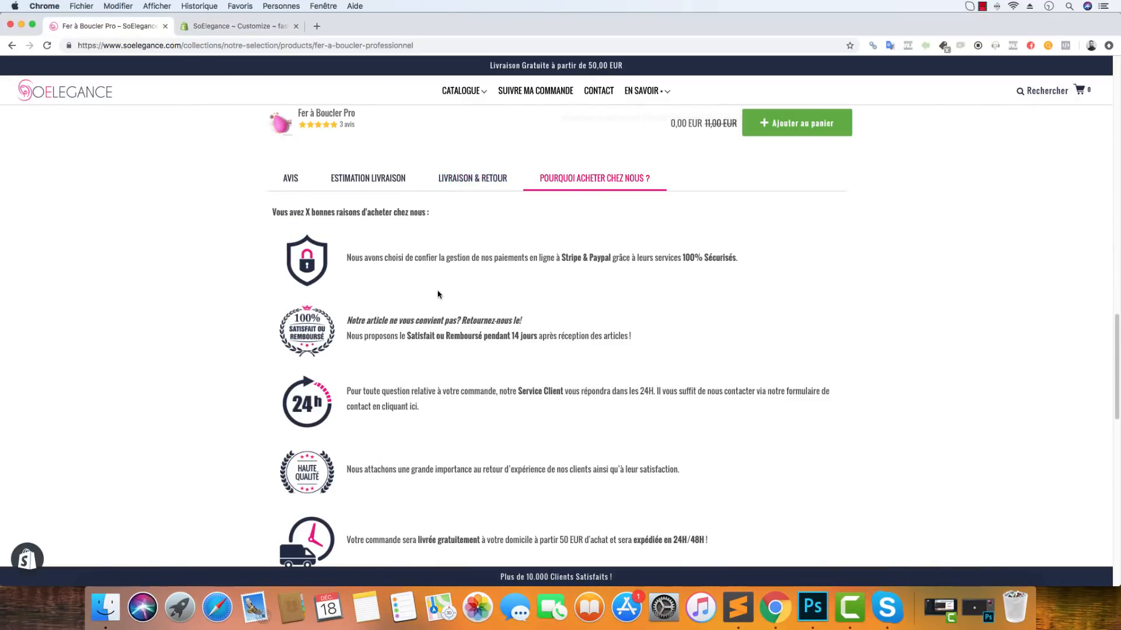
scroll(283, 309, down, 5)
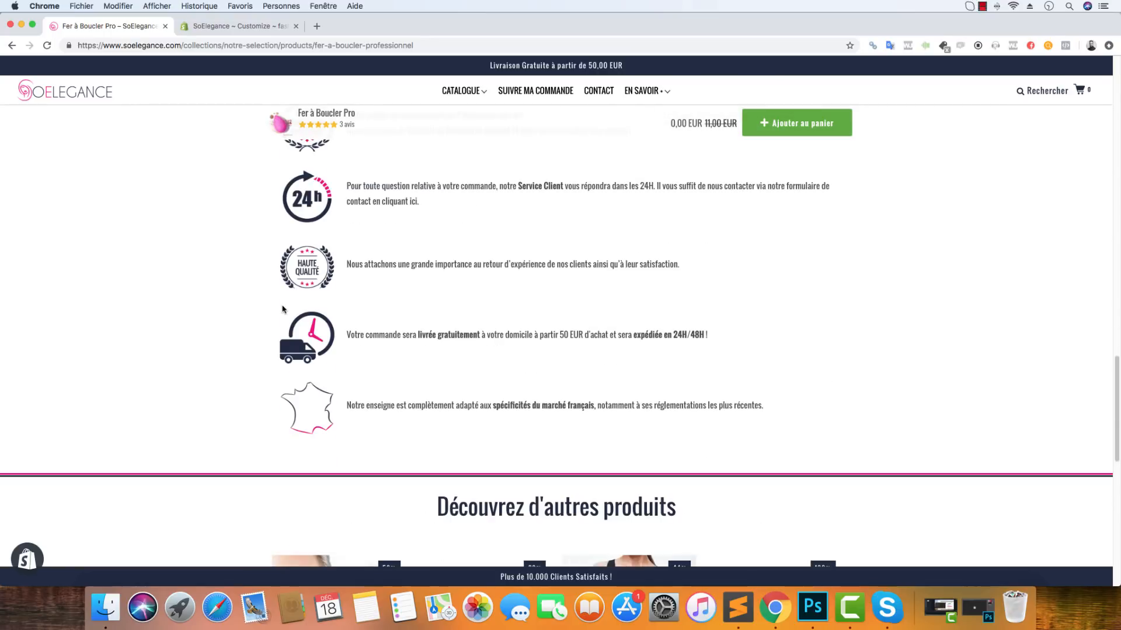
scroll(282, 309, up, 2)
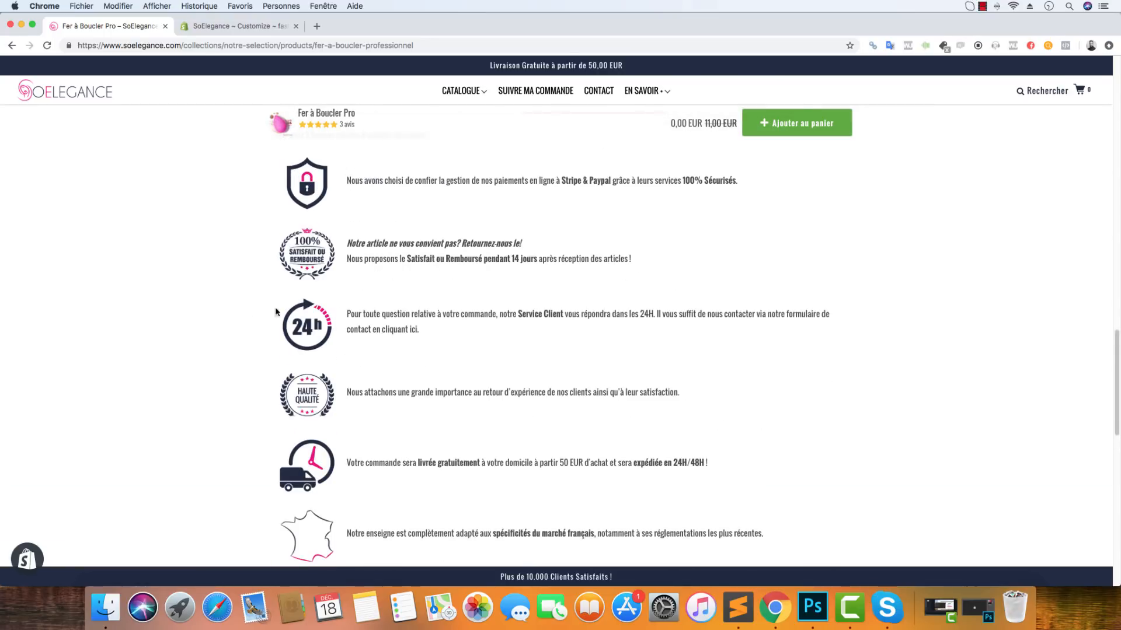
Highlight the Stripe & Paypal secure payment text in the "Pourquoi acheter chez nous ?" content
scroll(412, 339, up, 3)
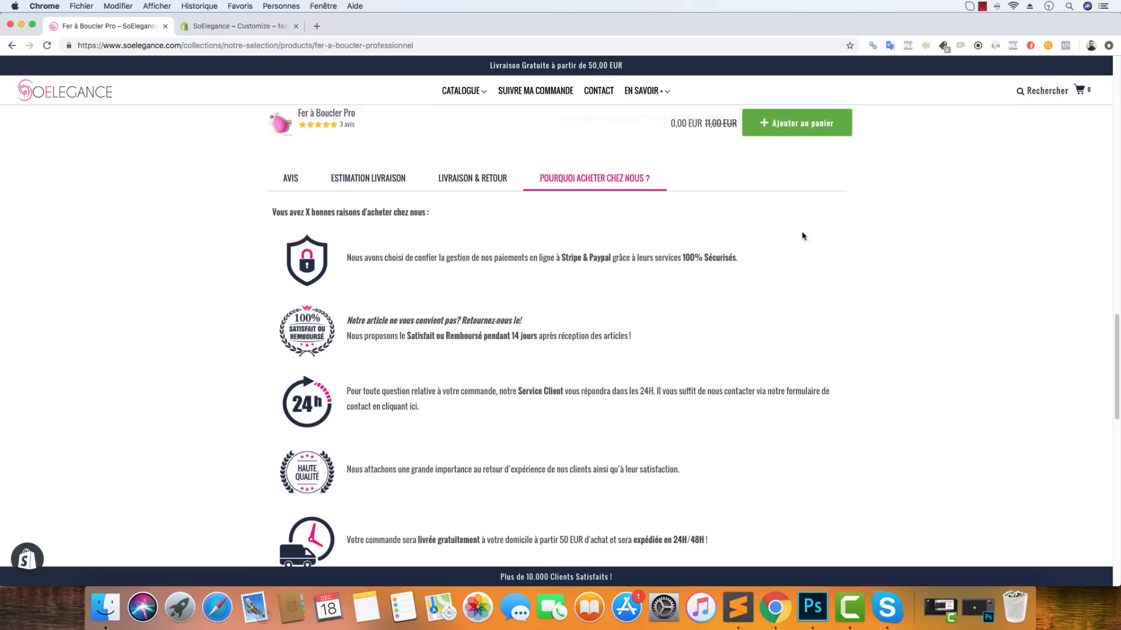
drag(751, 258, 361, 257)
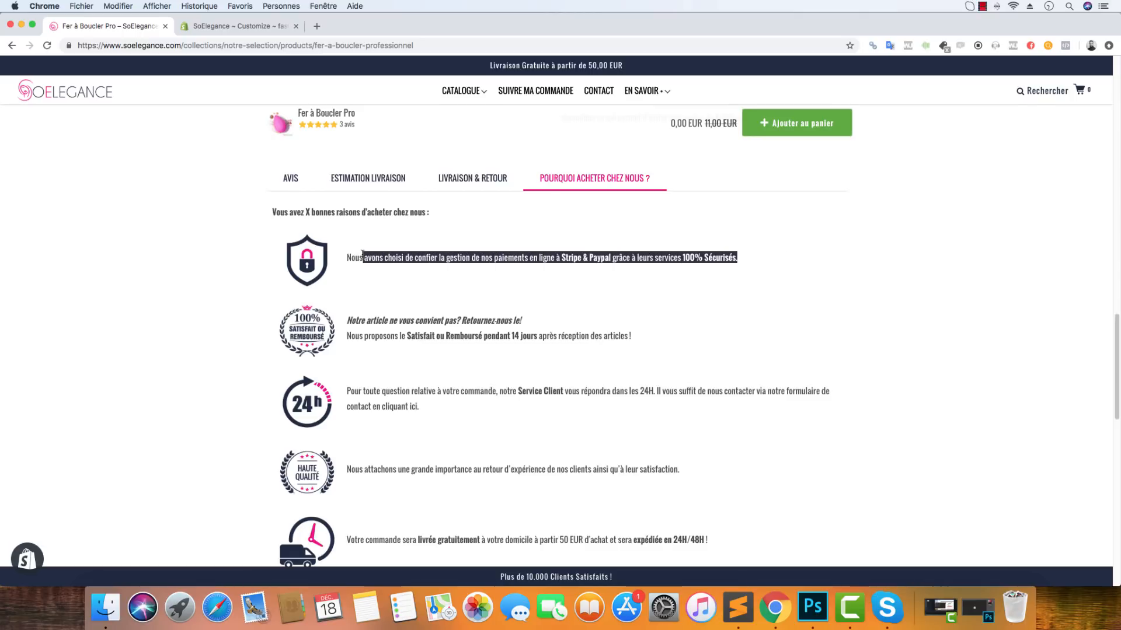
click(386, 263)
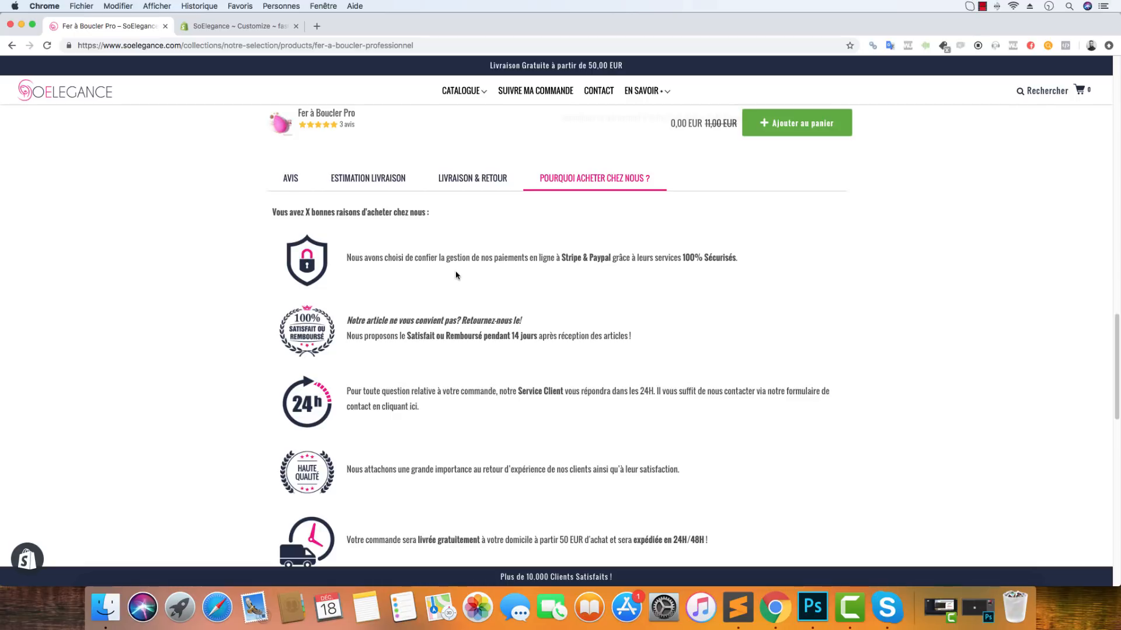
drag(682, 258, 403, 273)
click(469, 266)
drag(612, 258, 347, 257)
right_click(460, 260)
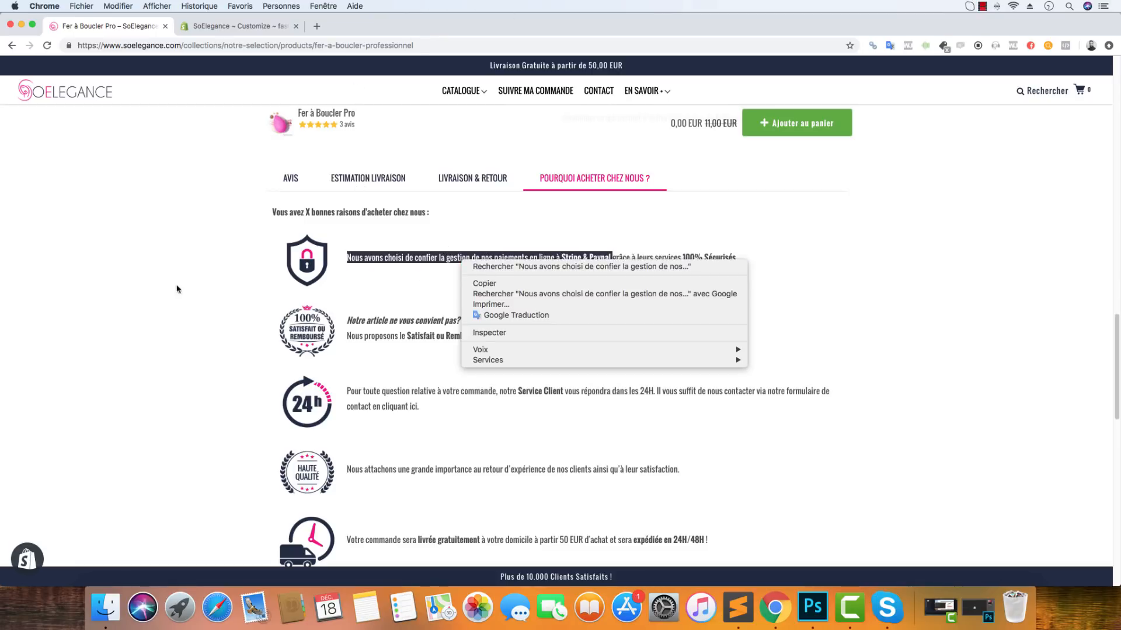
click(164, 310)
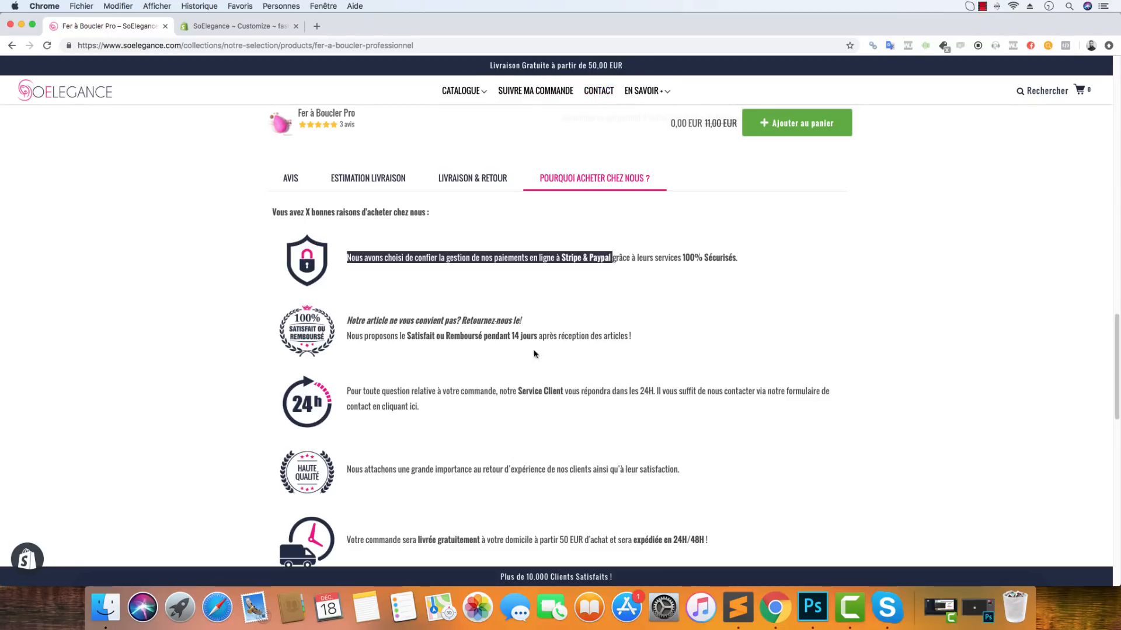
Review the remaining reasons, highlighting "Notre enseigne" in the French market text and the 50 EUR amount in the free delivery text
scroll(594, 337, down, 3)
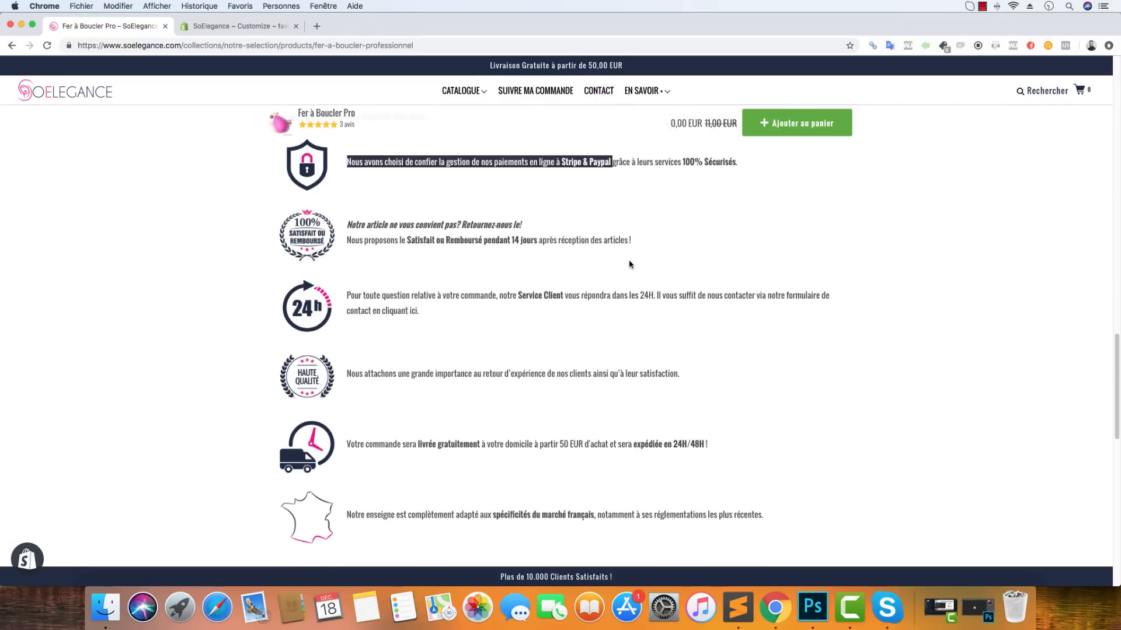
click(604, 267)
scroll(543, 276, up, 1)
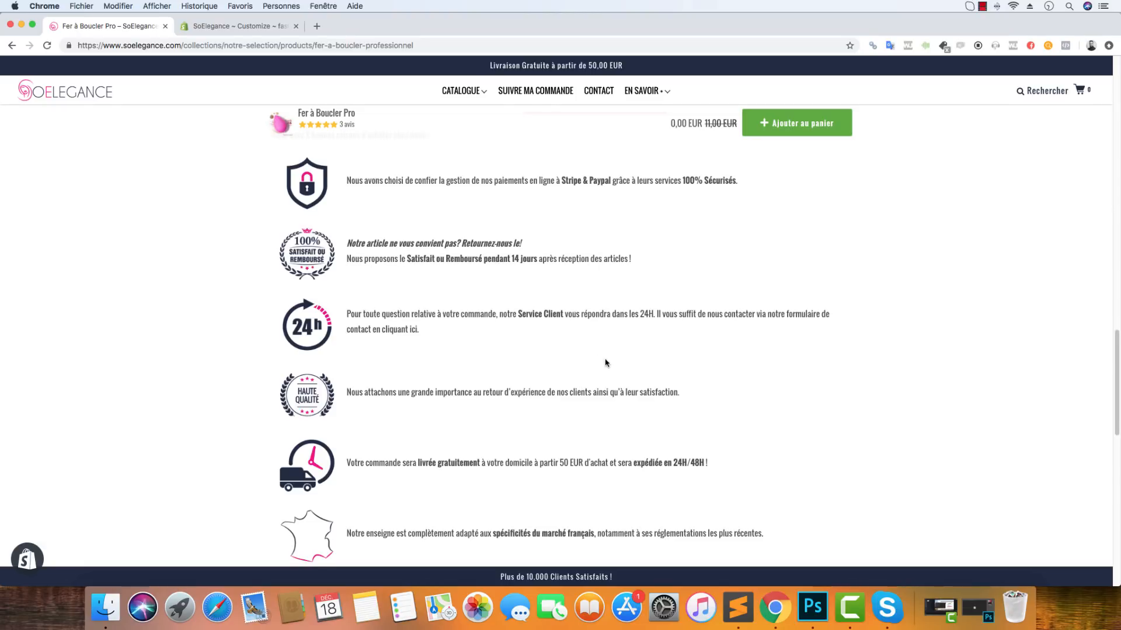
scroll(581, 342, down, 3)
drag(346, 436, 395, 440)
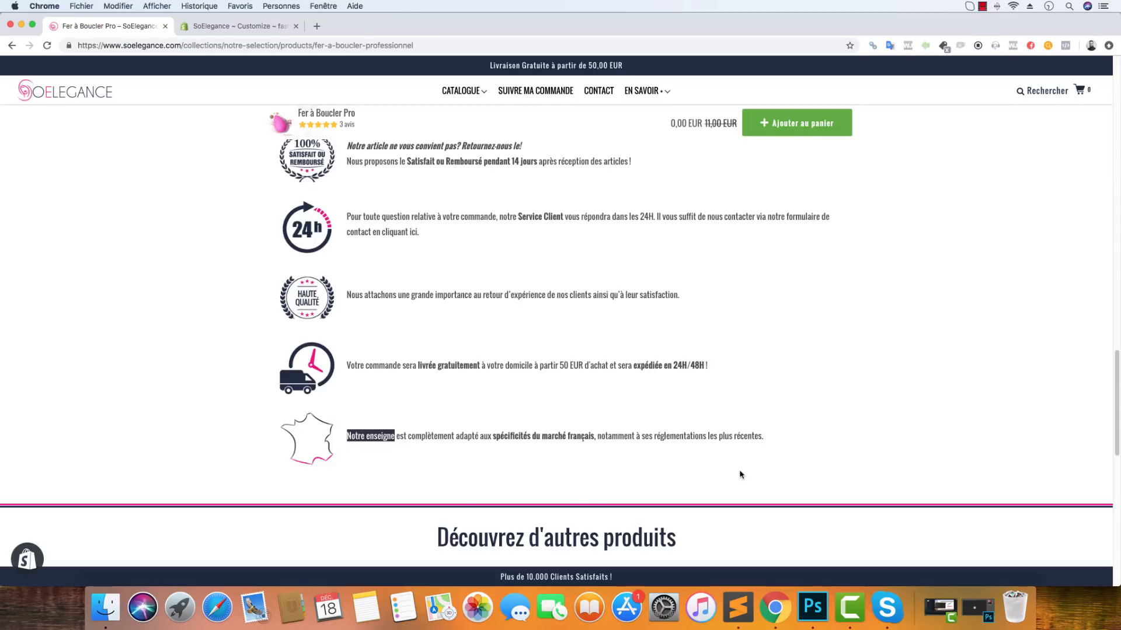
drag(590, 368, 562, 367)
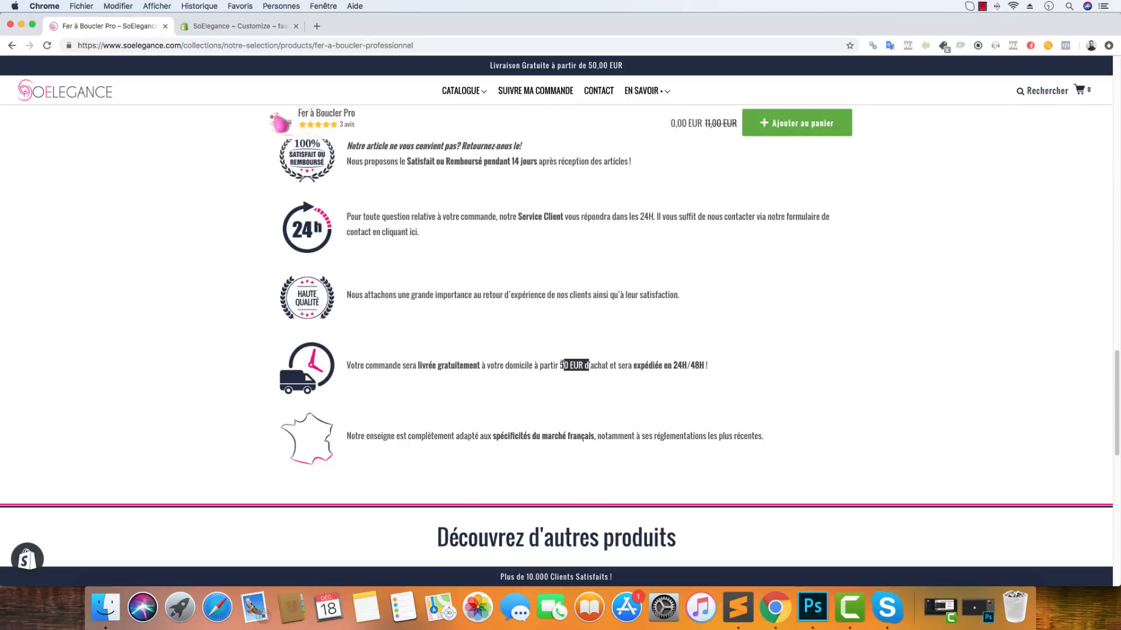
click(562, 367)
scroll(629, 316, up, 3)
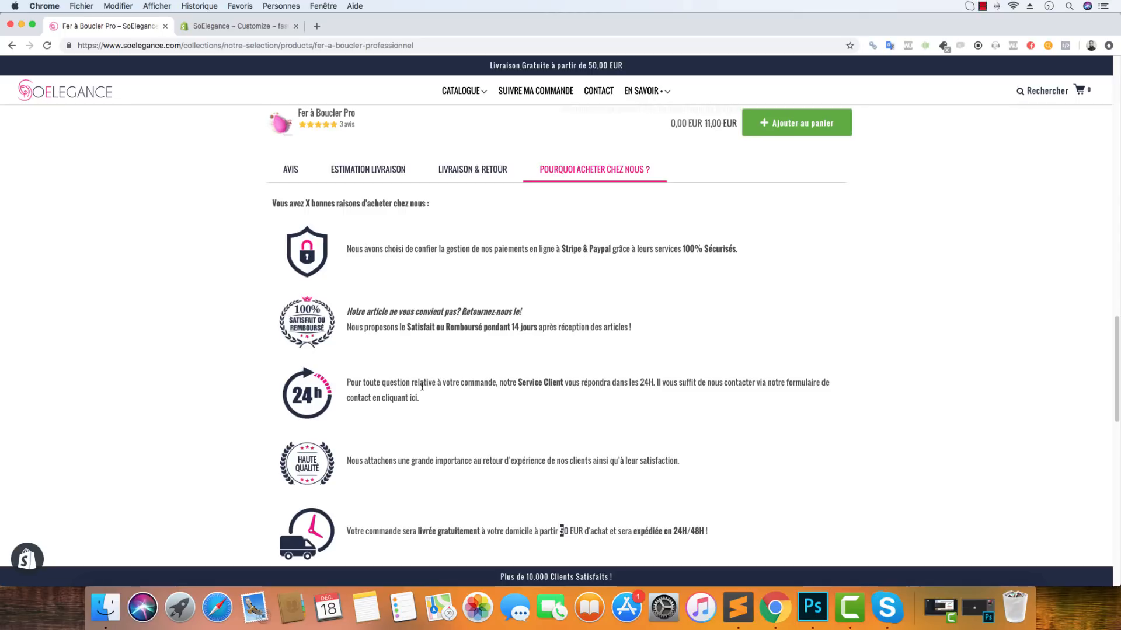
Show the Livraison & Retour and Estimation Livraison contents, and return to "Pourquoi acheter chez nous ?" below the product description
click(496, 174)
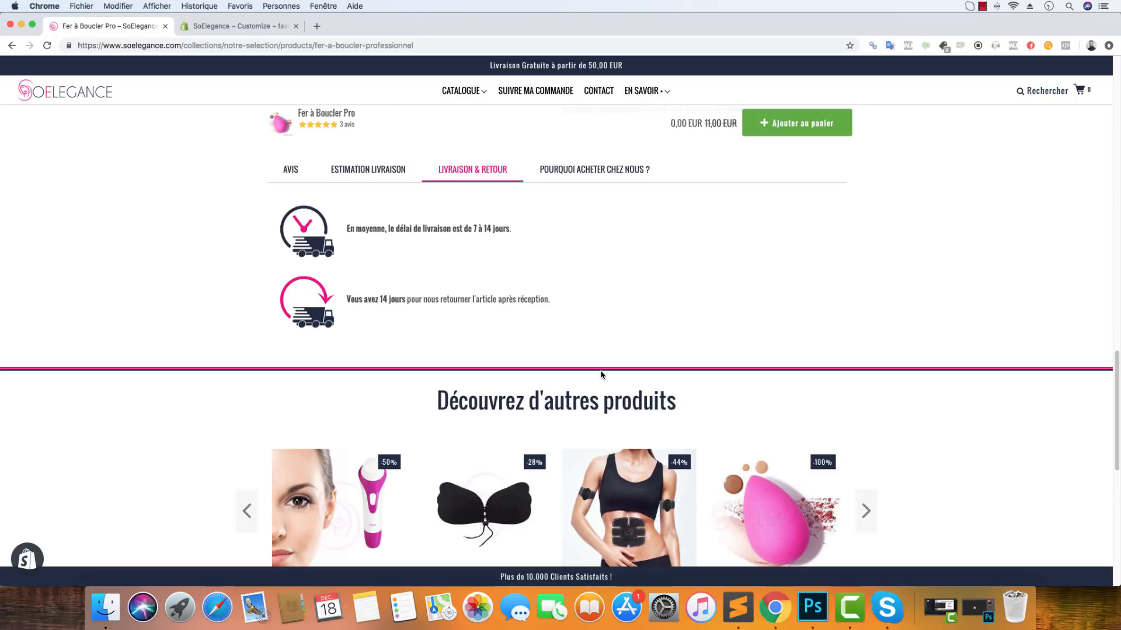
click(384, 173)
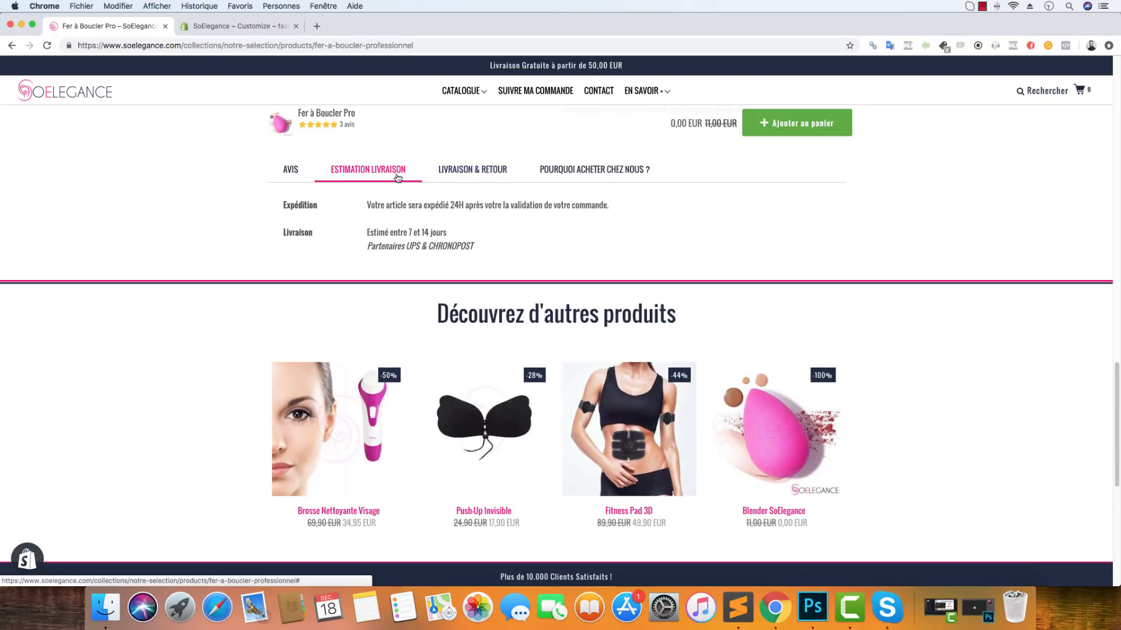
click(602, 177)
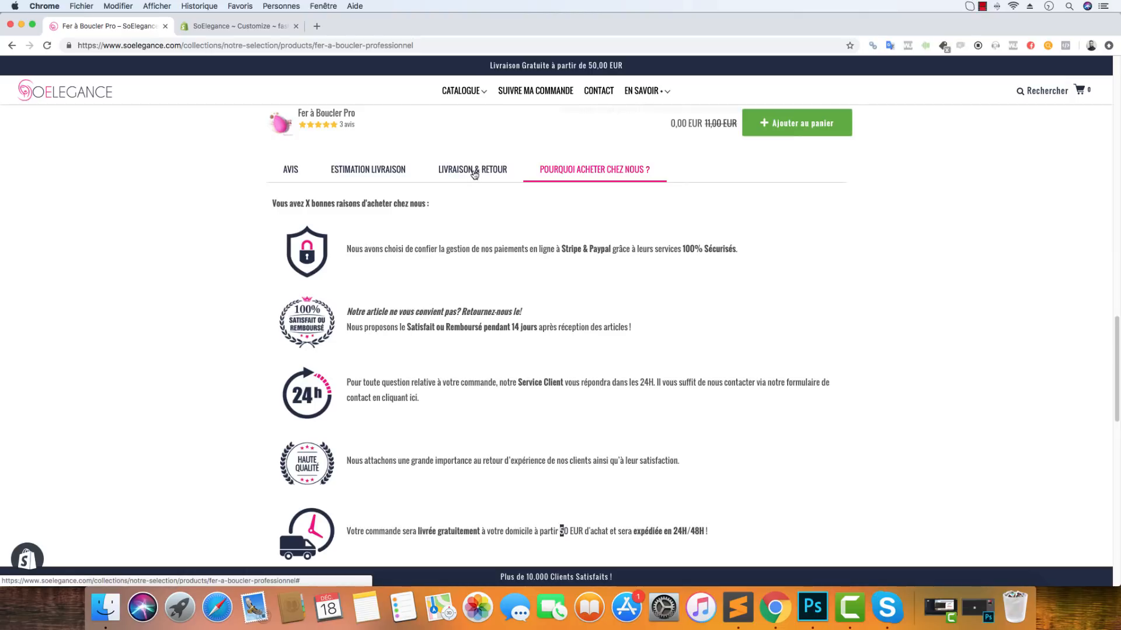
scroll(538, 280, up, 10)
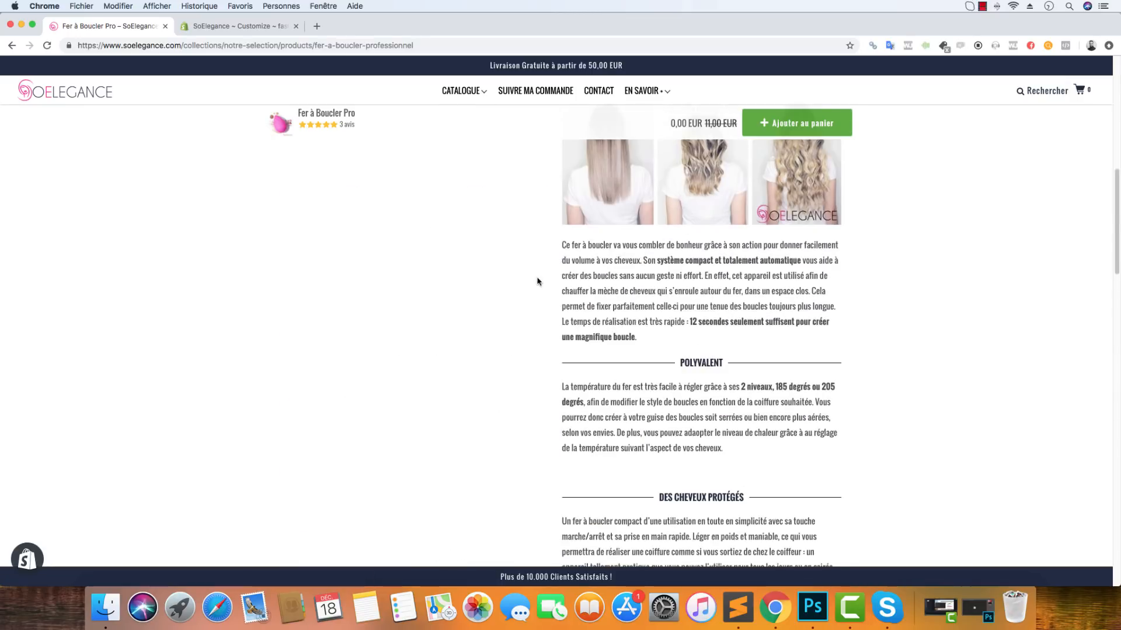
scroll(540, 275, down, 15)
scroll(548, 275, up, 4)
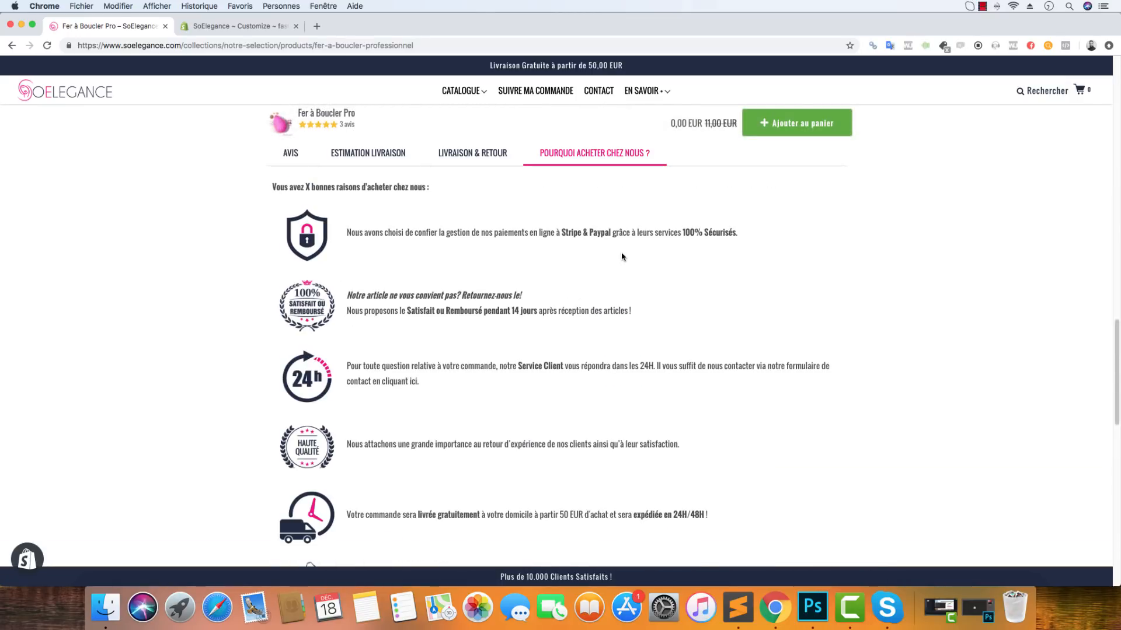
Switch to Finder, look through the SoElegance folder inside Icones - Tabs, and return to the browser
click(106, 607)
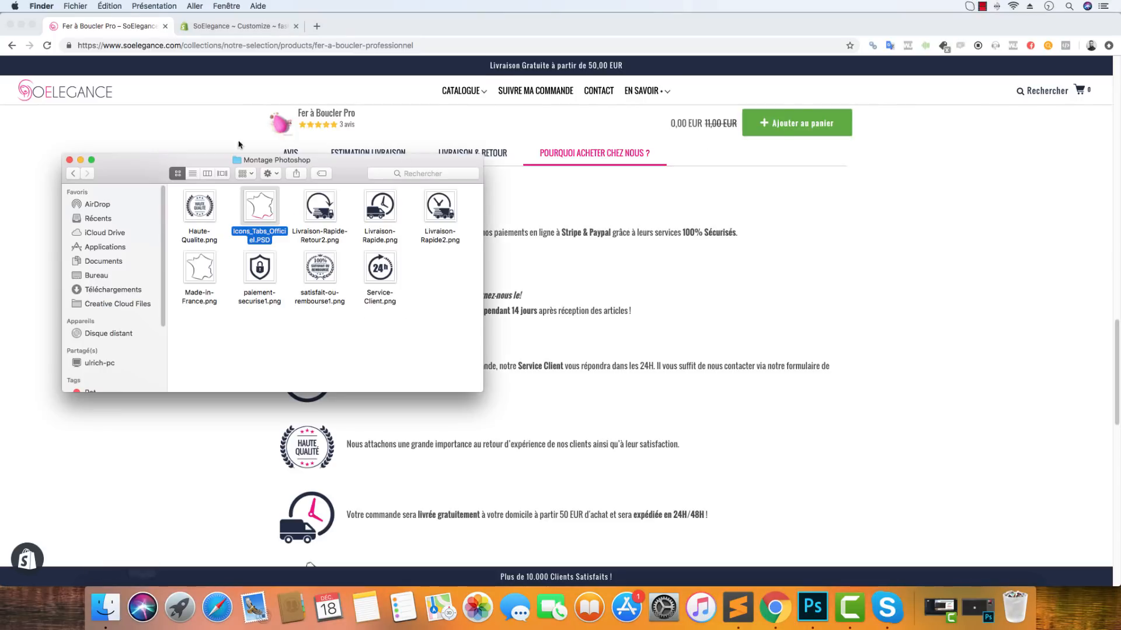
click(73, 174)
click(332, 211)
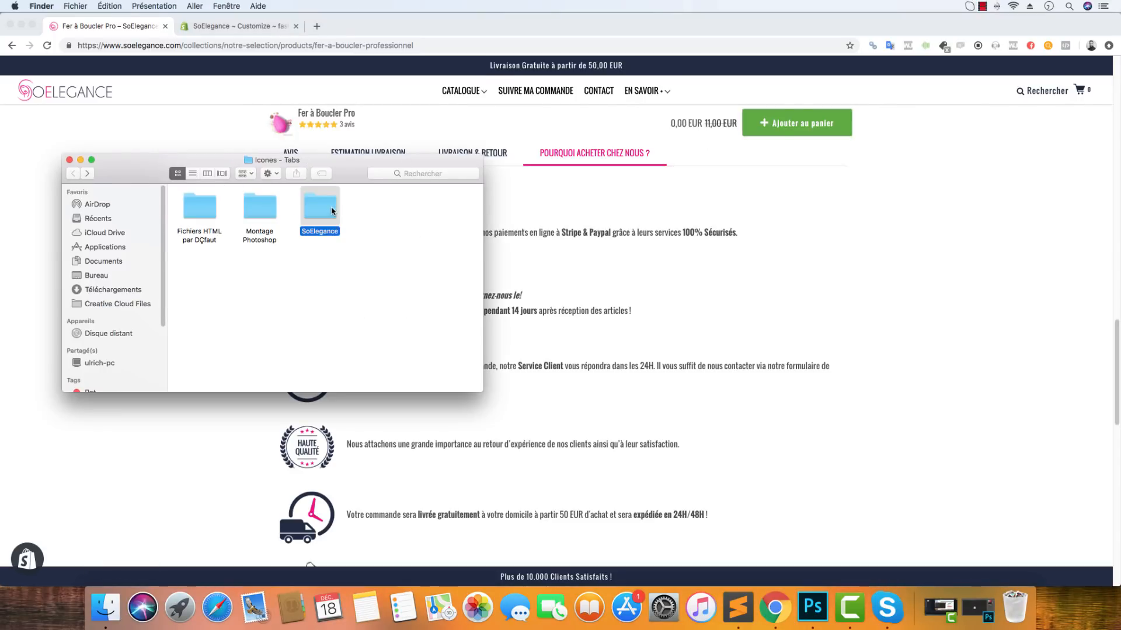
double_click(331, 211)
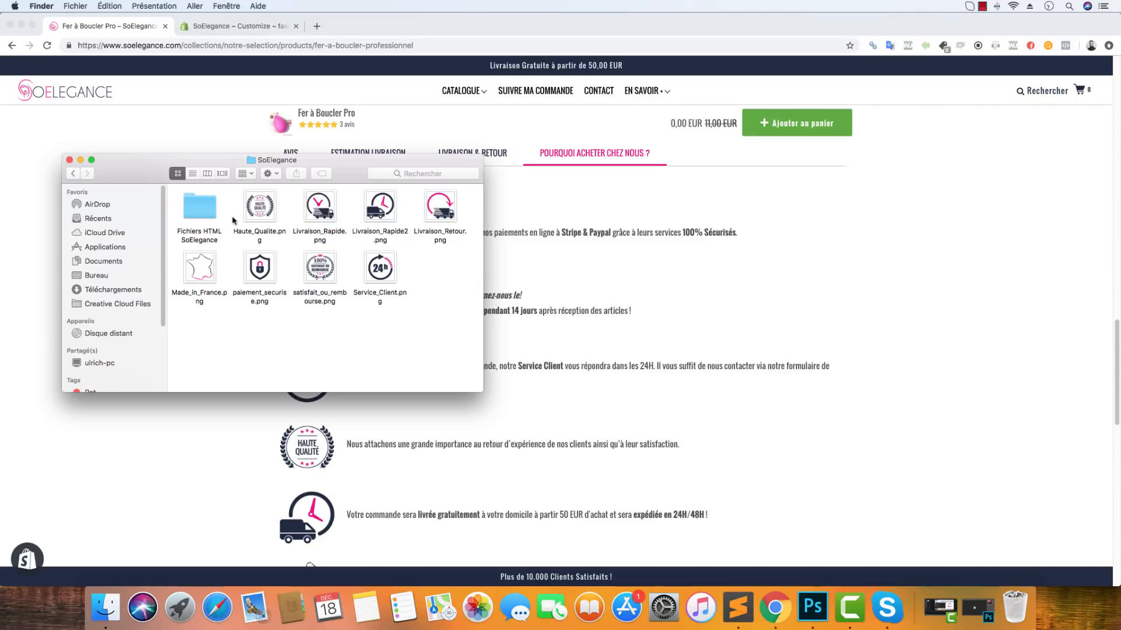
double_click(205, 209)
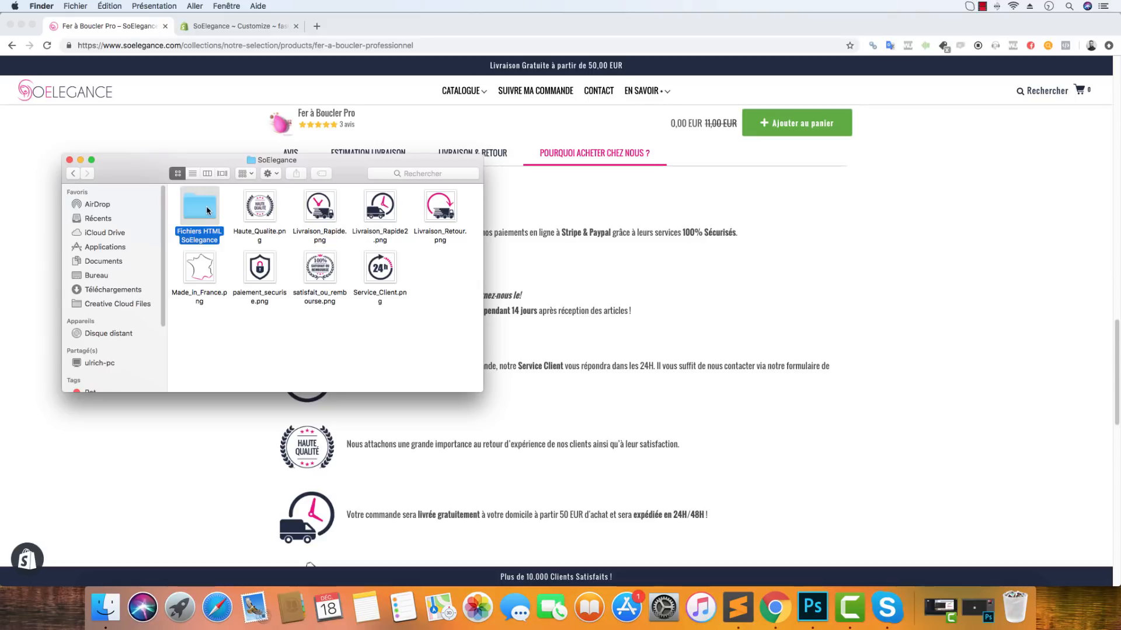
click(72, 173)
click(833, 234)
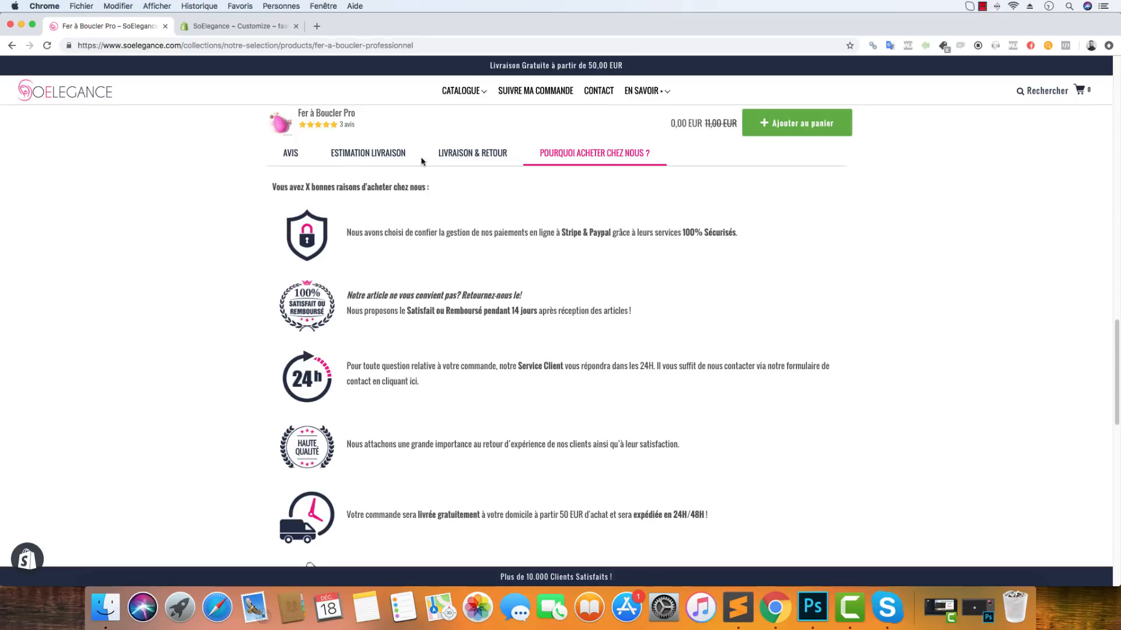
Highlight the reasons from "Vous avez X bonnes raisons" to the Service Client text, and clear the selection
scroll(334, 231, up, 1)
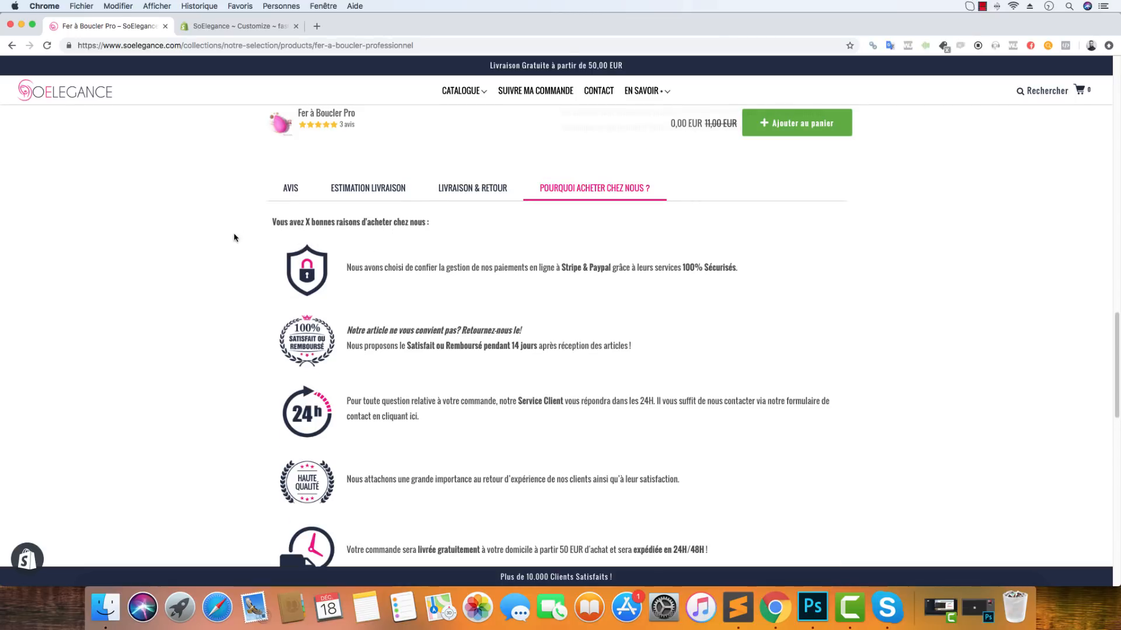
drag(266, 219, 647, 416)
click(325, 352)
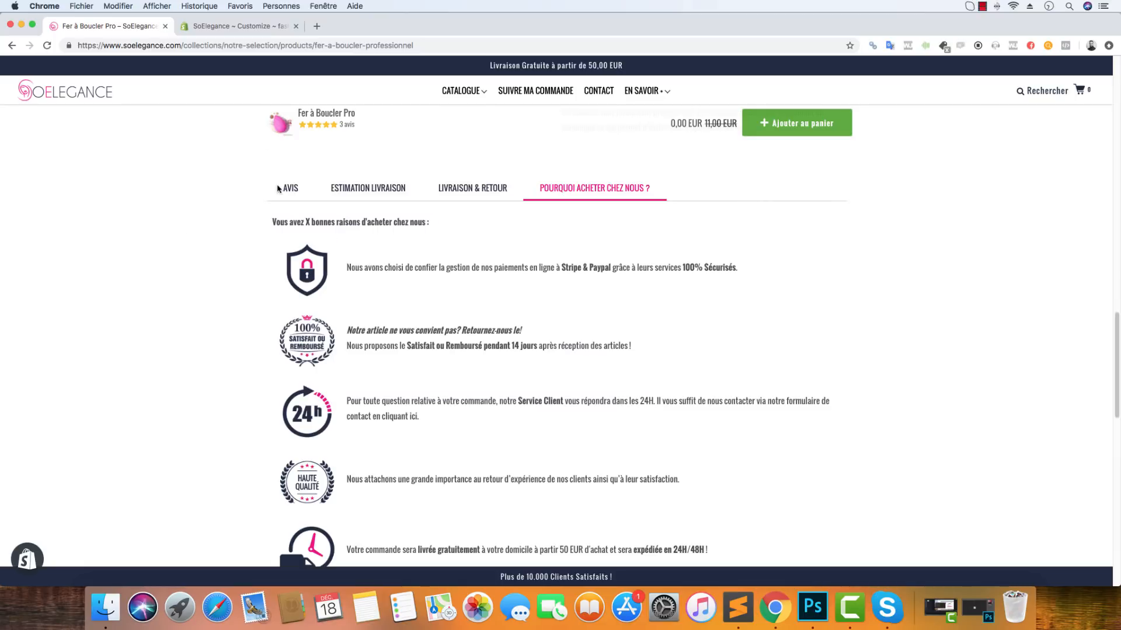
Go to the SoElegance theme customizer and open the Product Page - Tabs theme settings
click(245, 29)
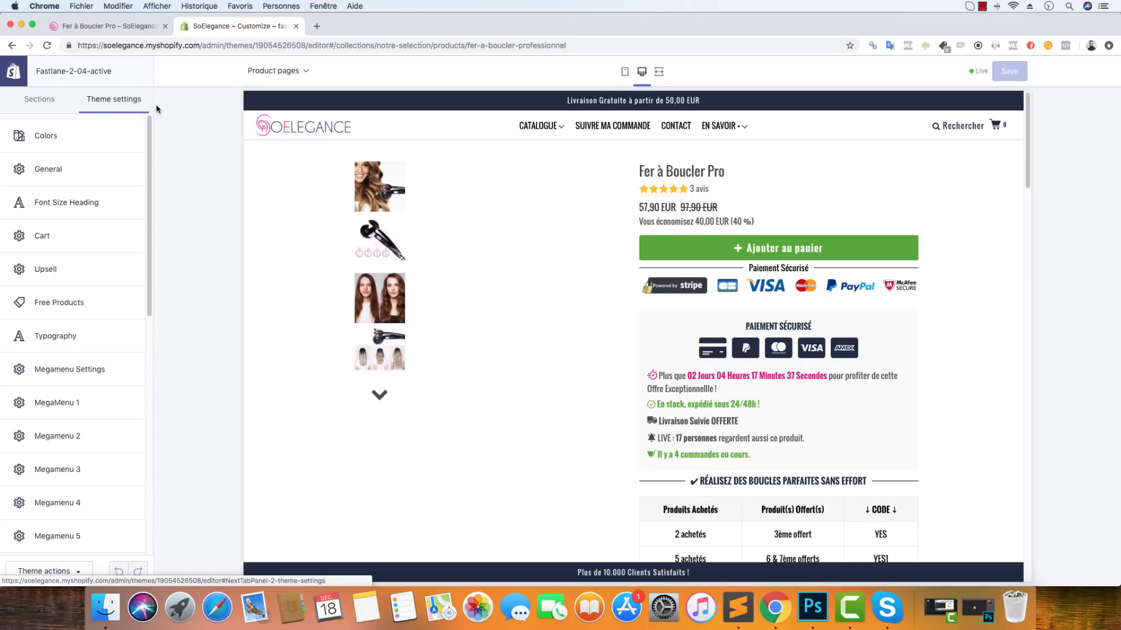
scroll(80, 320, down, 1)
scroll(80, 321, down, 5)
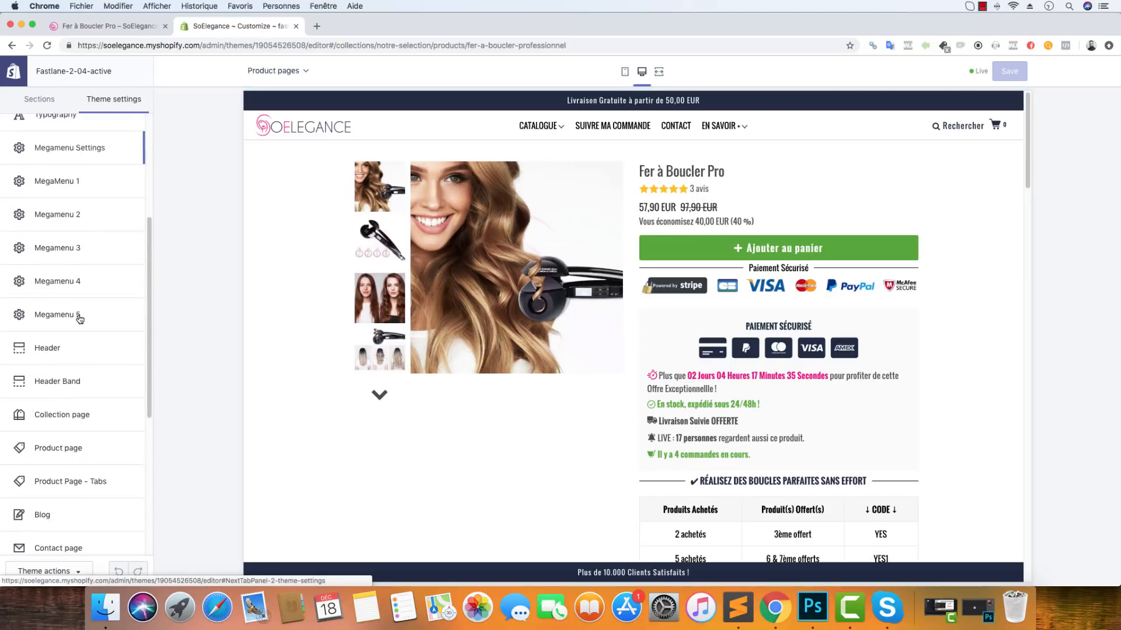
click(80, 484)
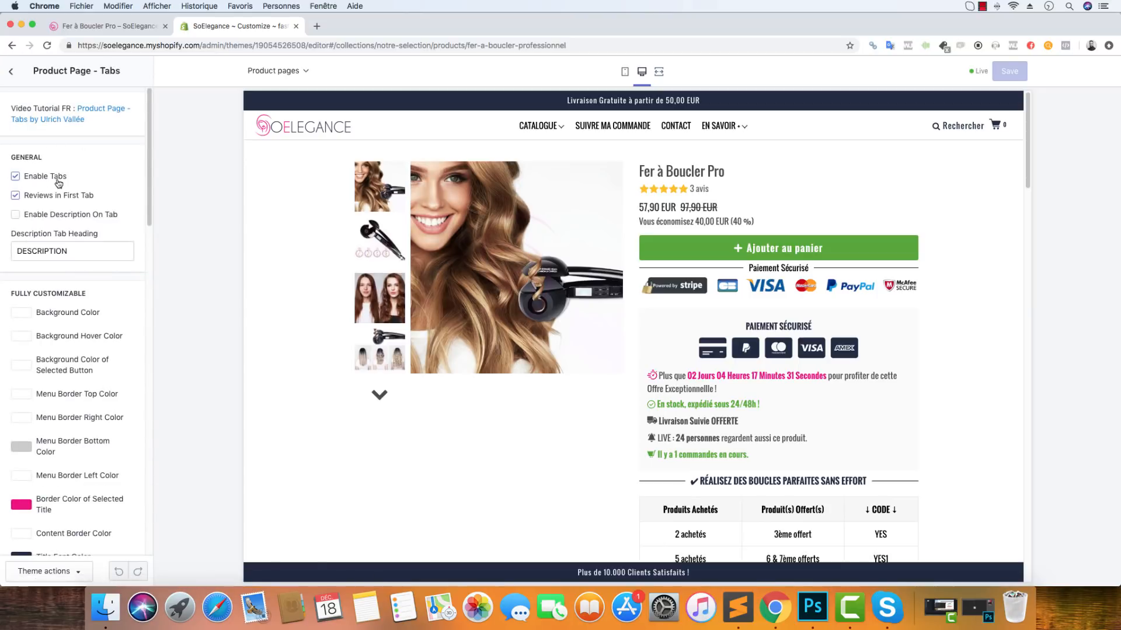
Compare the preview's AVIS tab and product description with the General tab options, and select the Description Tab Heading text
scroll(569, 237, down, 10)
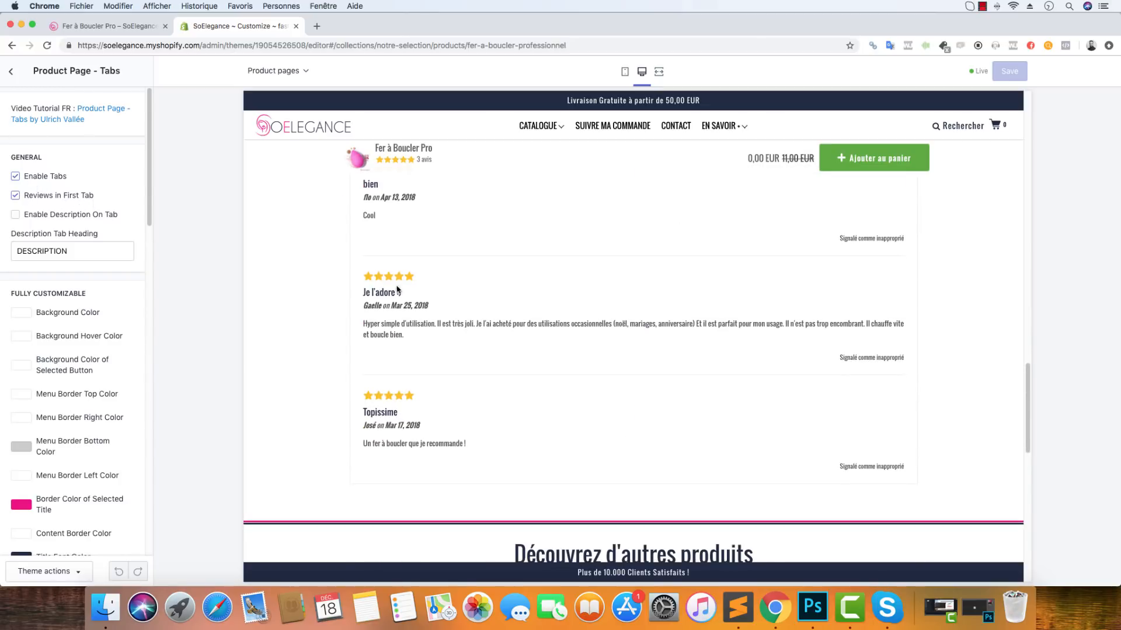
scroll(413, 266, up, 10)
scroll(413, 266, down, 5)
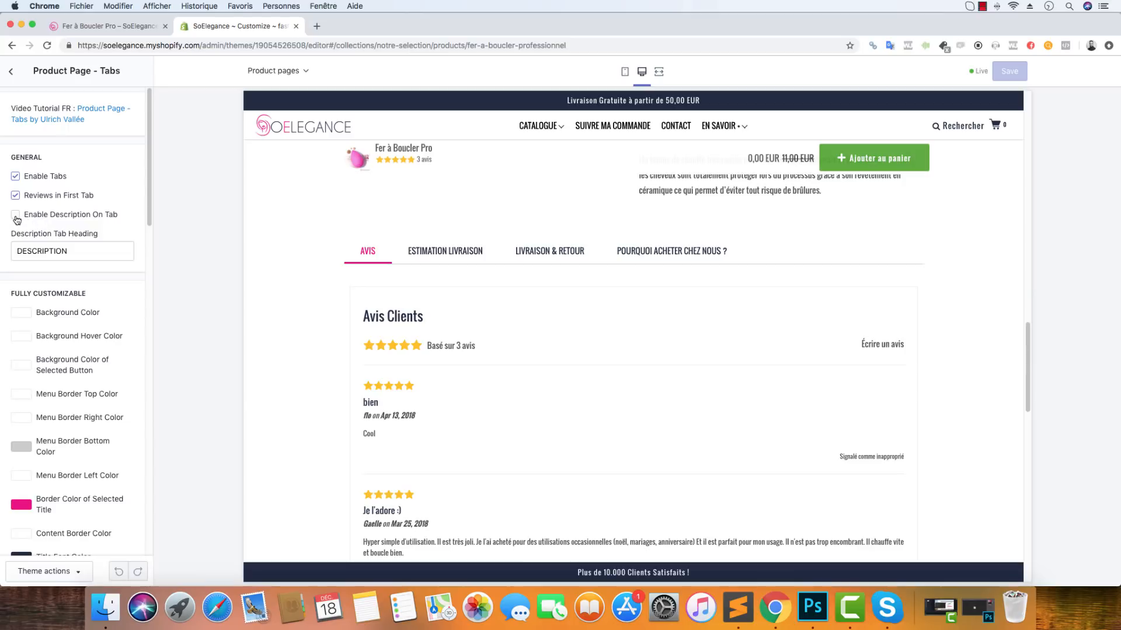
scroll(458, 299, up, 10)
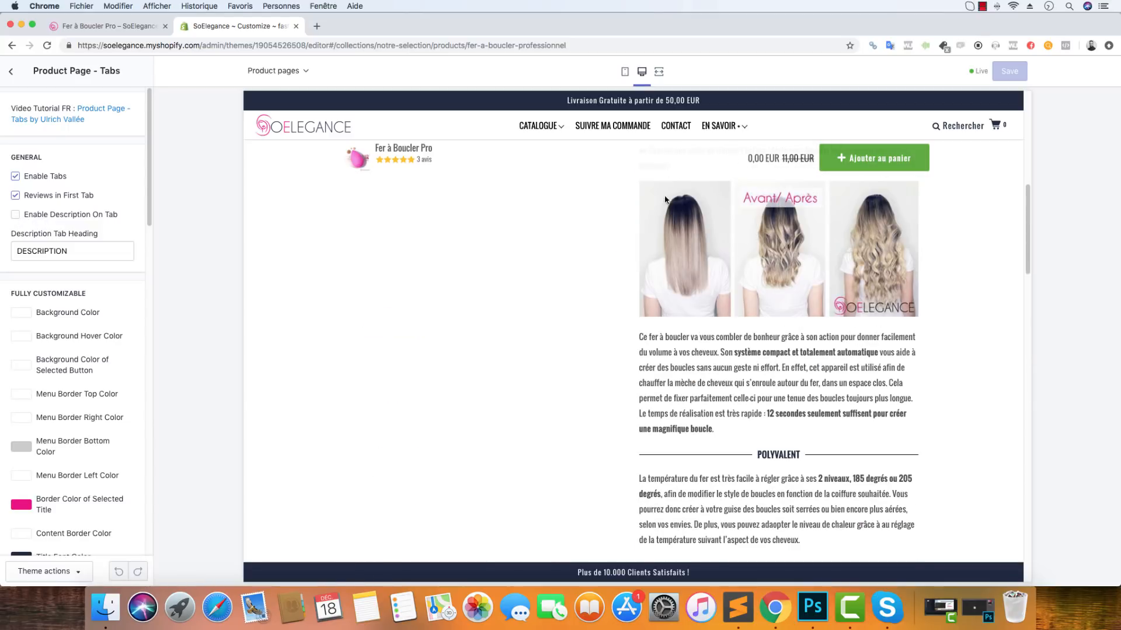
scroll(750, 287, down, 10)
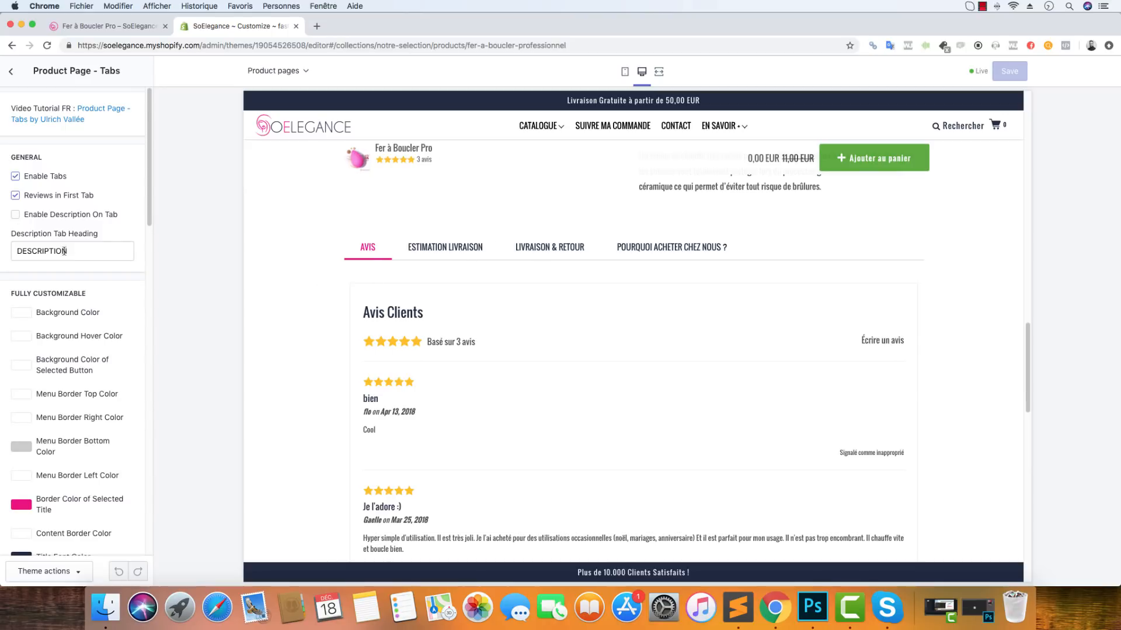
double_click(88, 254)
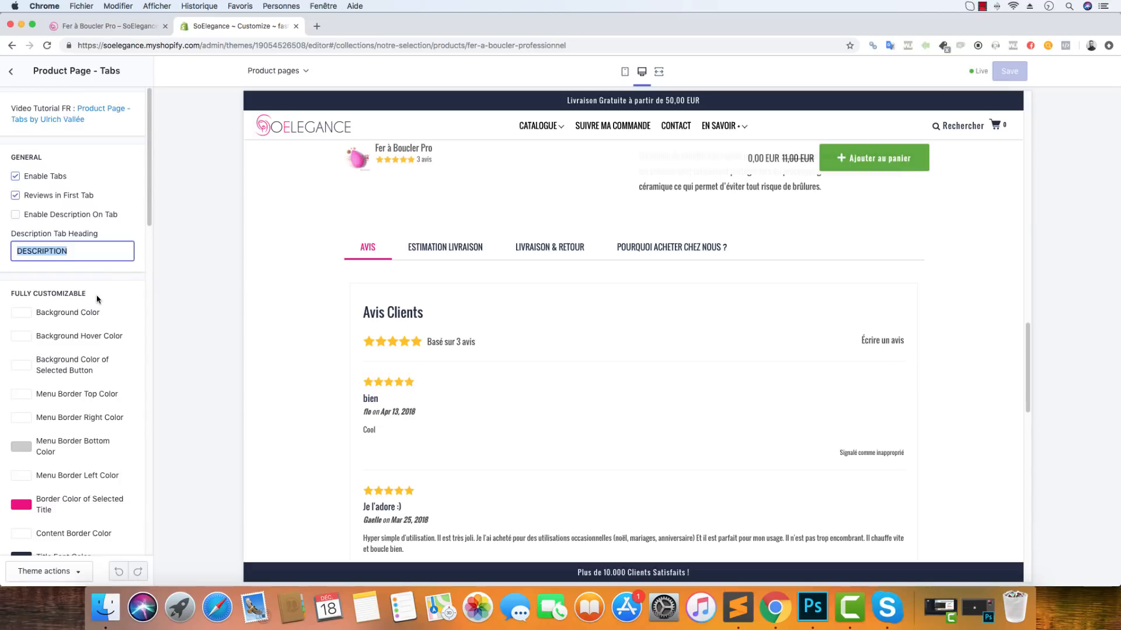
Enable the description on a tab, view the DESCRIPTION tab in the preview, and disable the option again
click(16, 215)
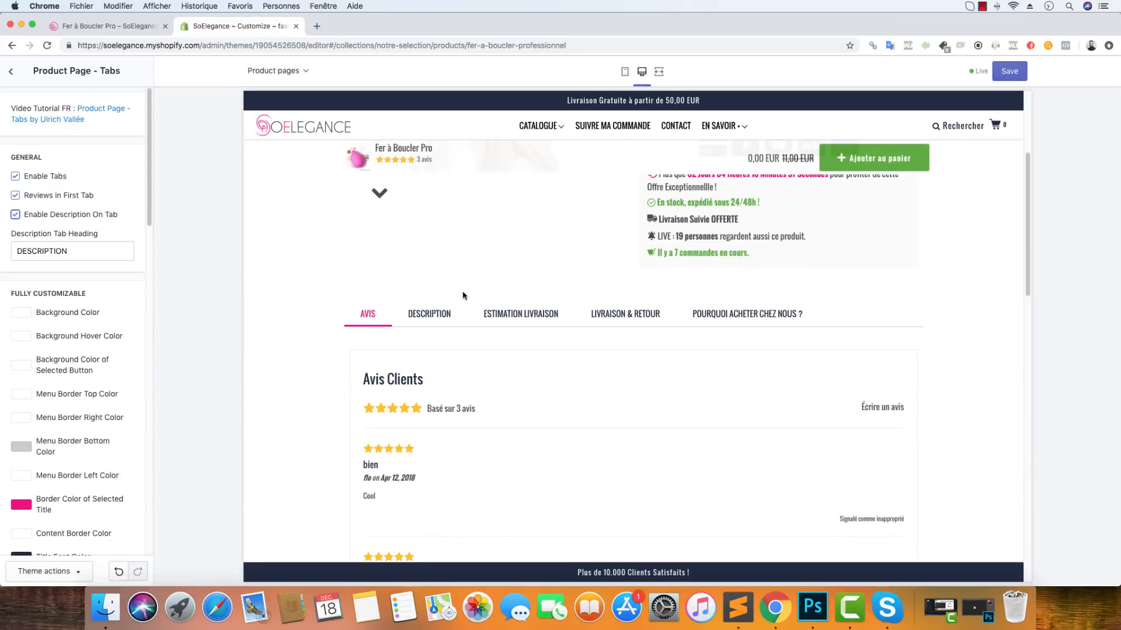
click(439, 315)
scroll(399, 367, down, 20)
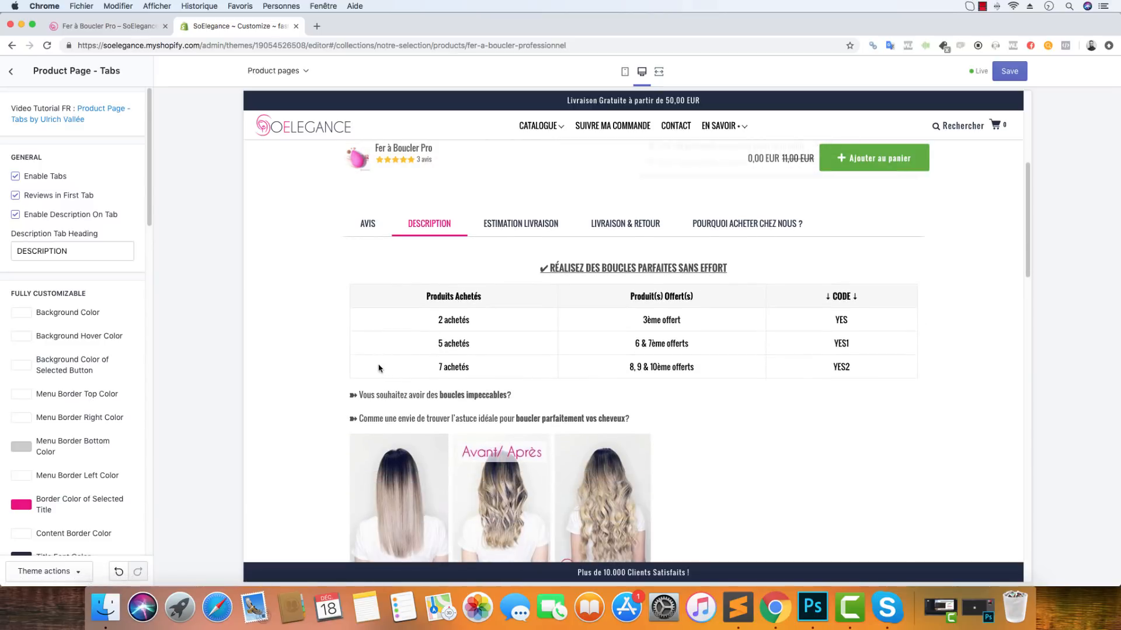
scroll(384, 368, up, 15)
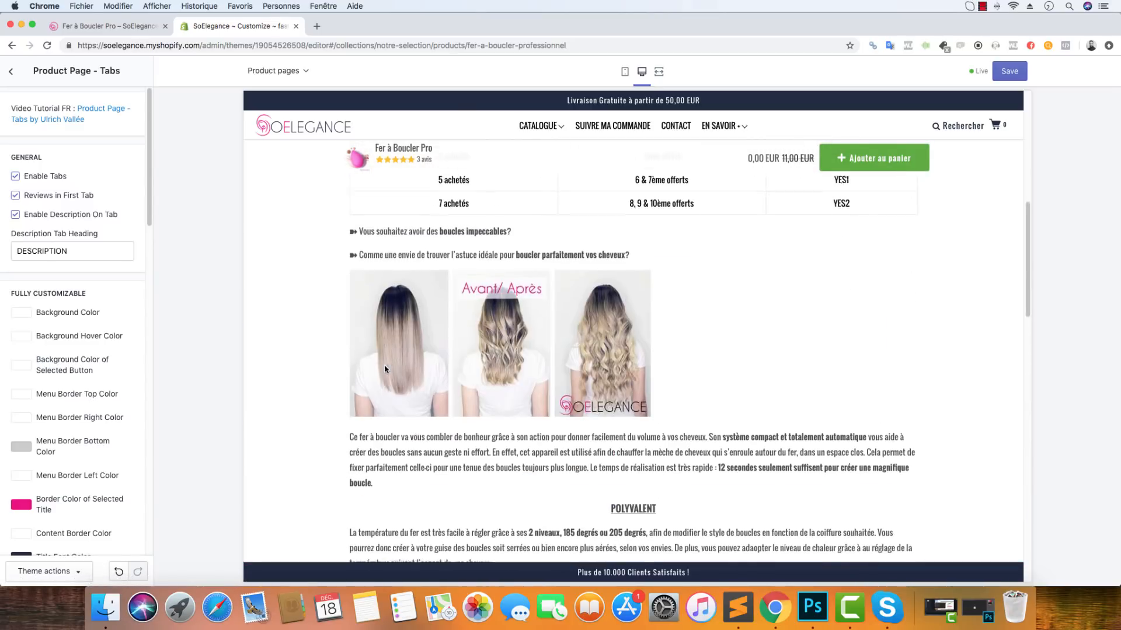
click(17, 216)
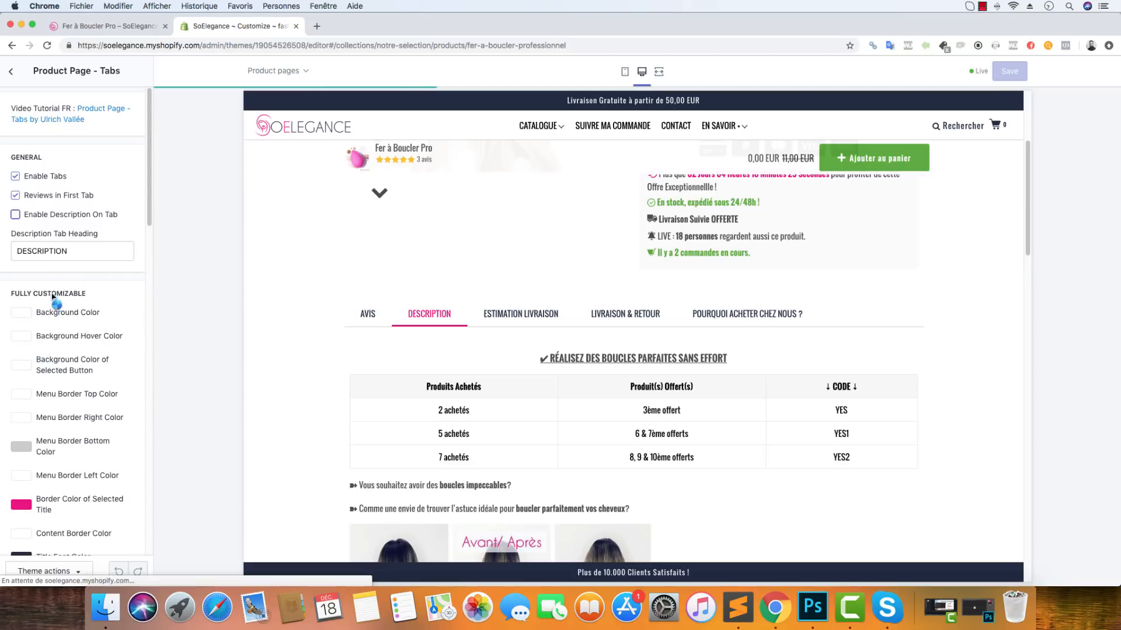
scroll(105, 292, down, 2)
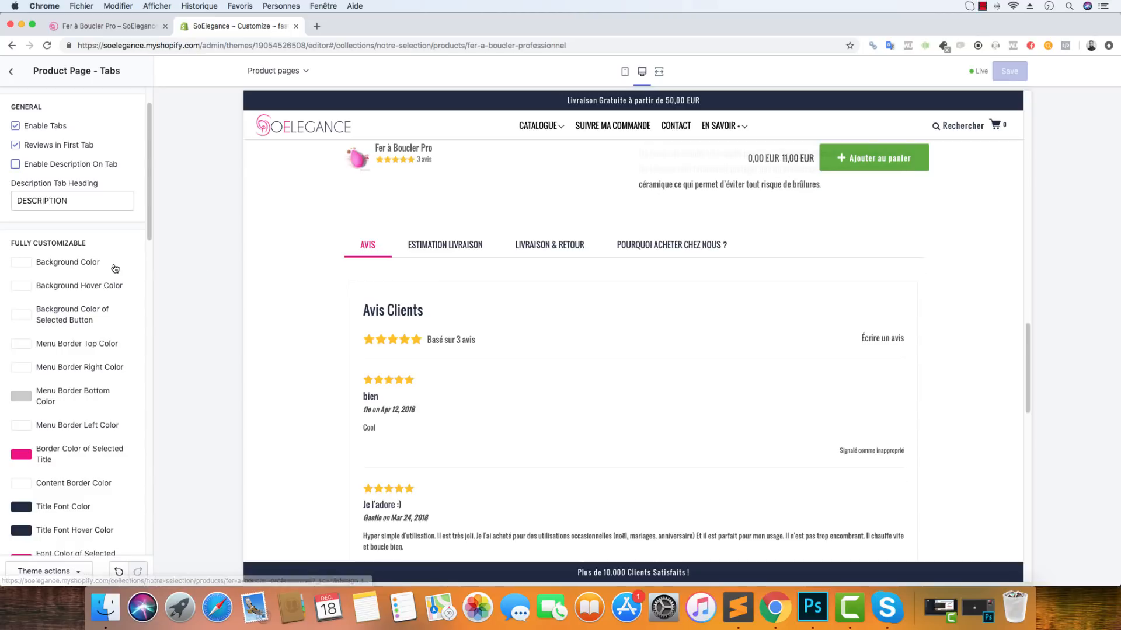
Set the tabs' Background Color to light grey #E8E8E8
click(23, 319)
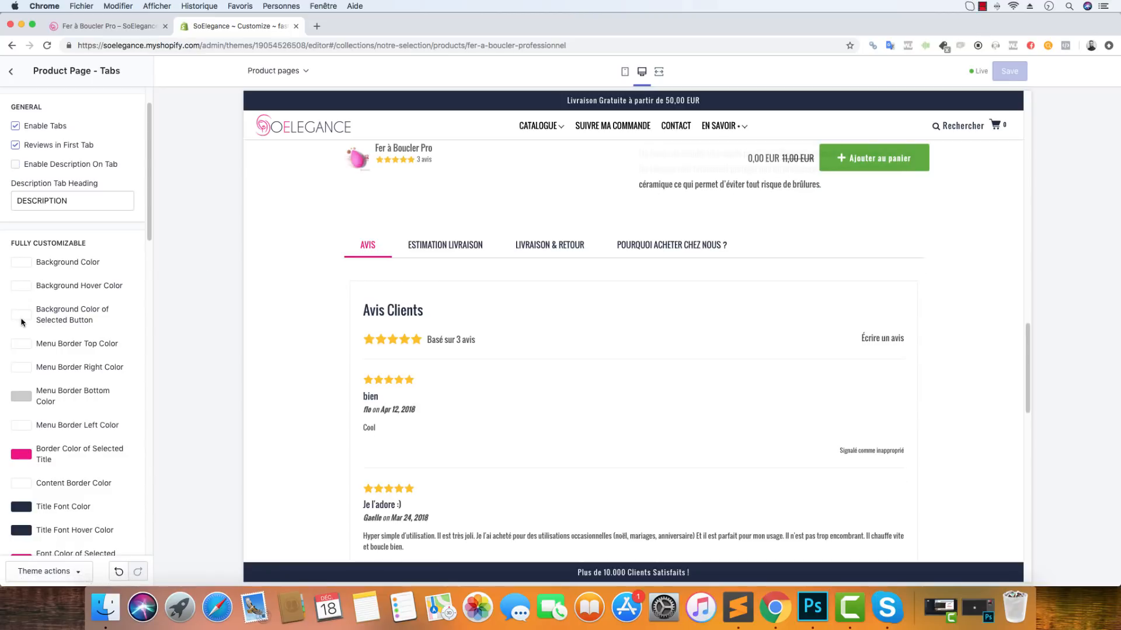
click(33, 278)
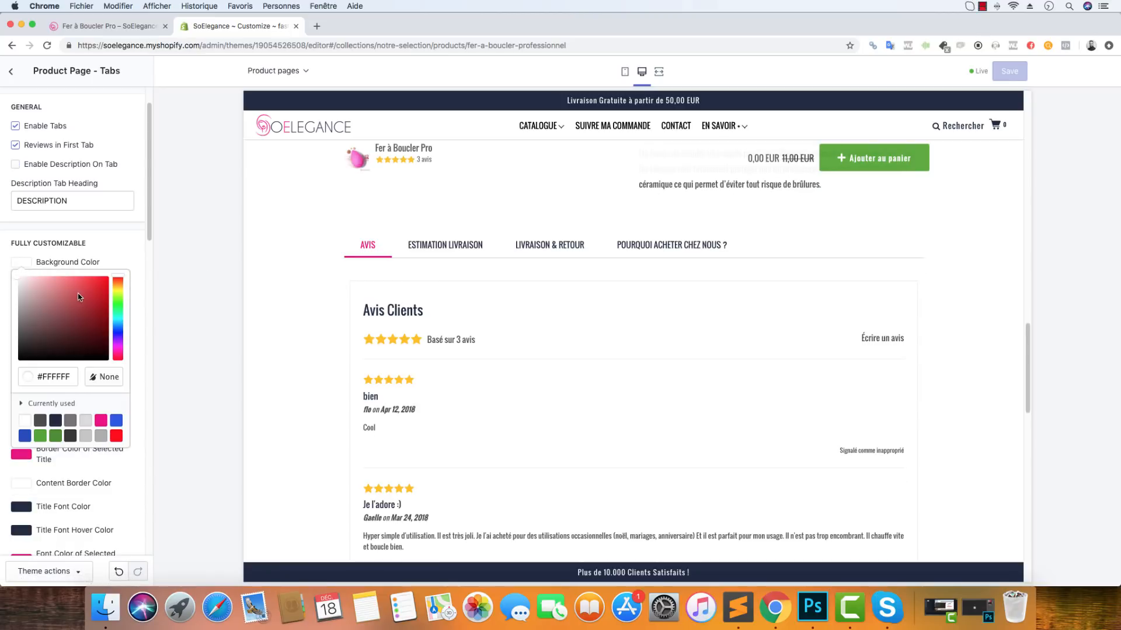
drag(37, 315, 15, 289)
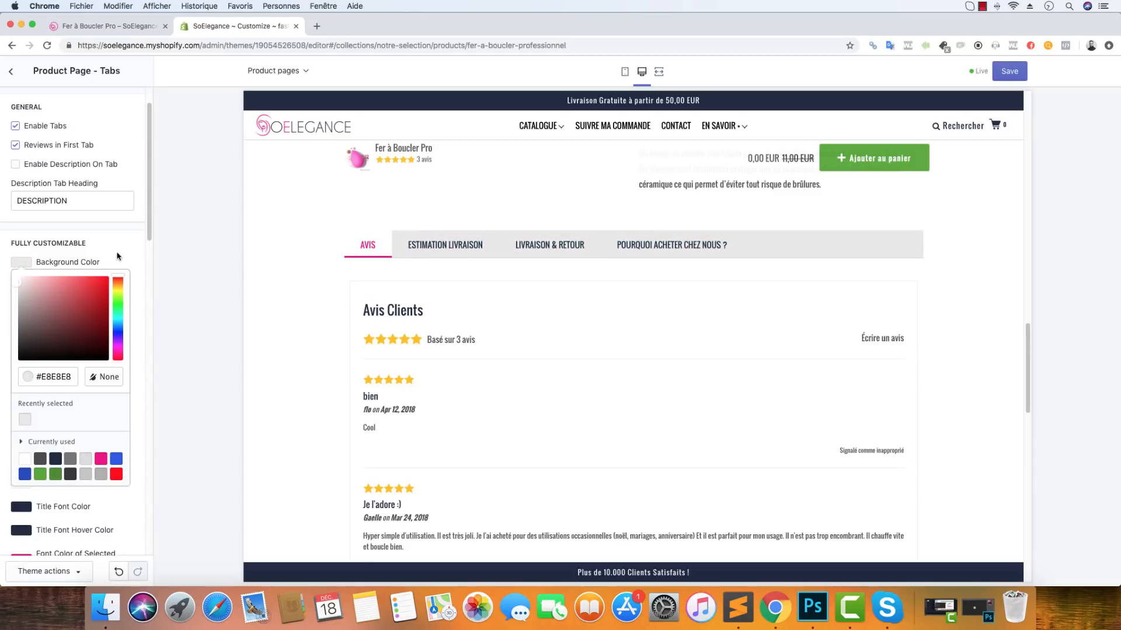
click(140, 242)
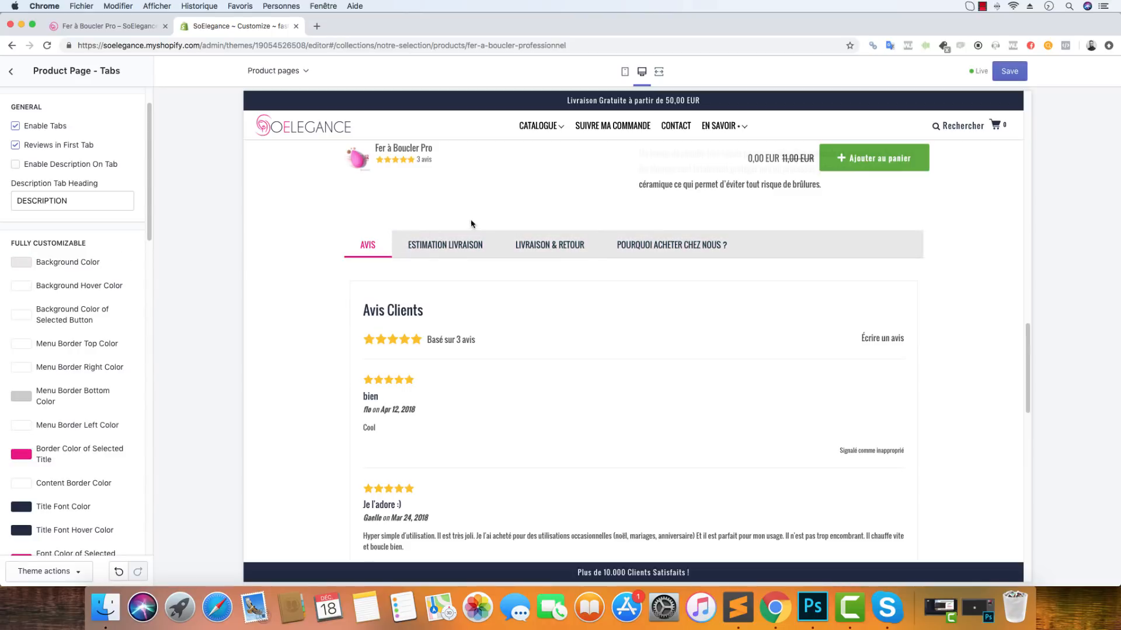
Restore the tabs' Background Color to white
click(21, 262)
drag(19, 282, 6, 261)
click(187, 273)
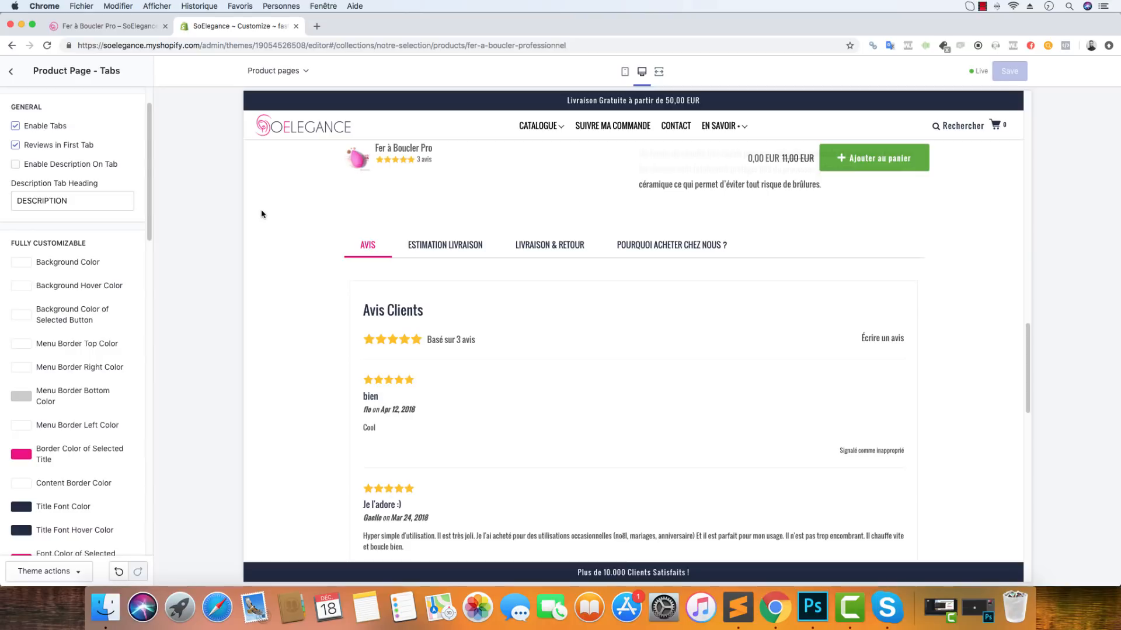
Compare the selected-title colours in the preview by switching between the ESTIMATION LIVRAISON, LIVRAISON & RETOUR and AVIS tabs
click(463, 246)
click(545, 246)
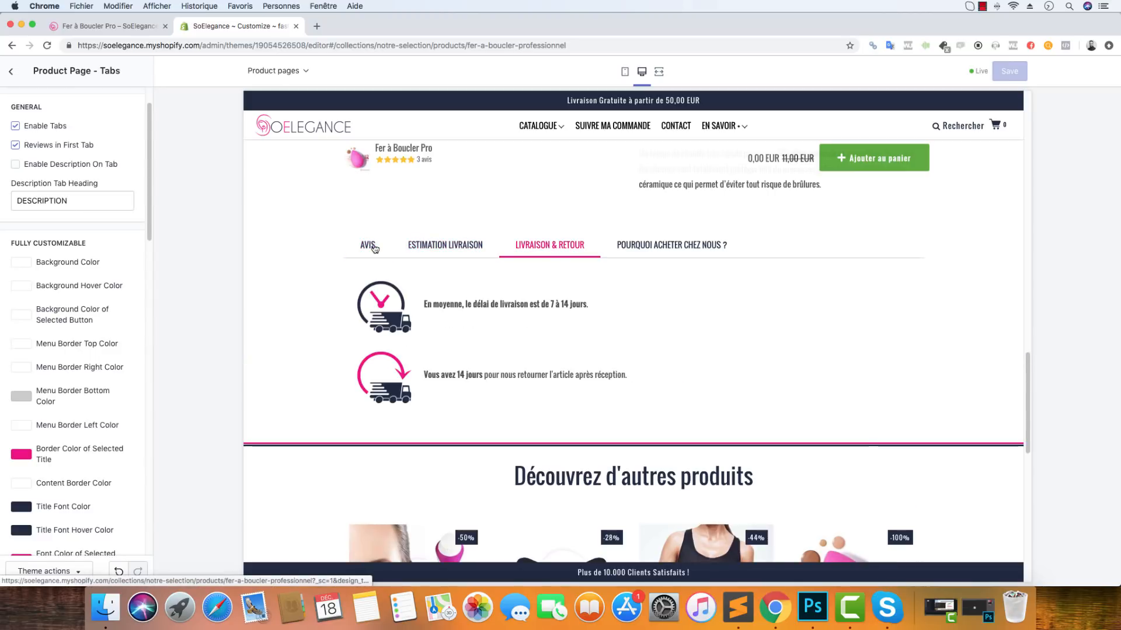
click(369, 245)
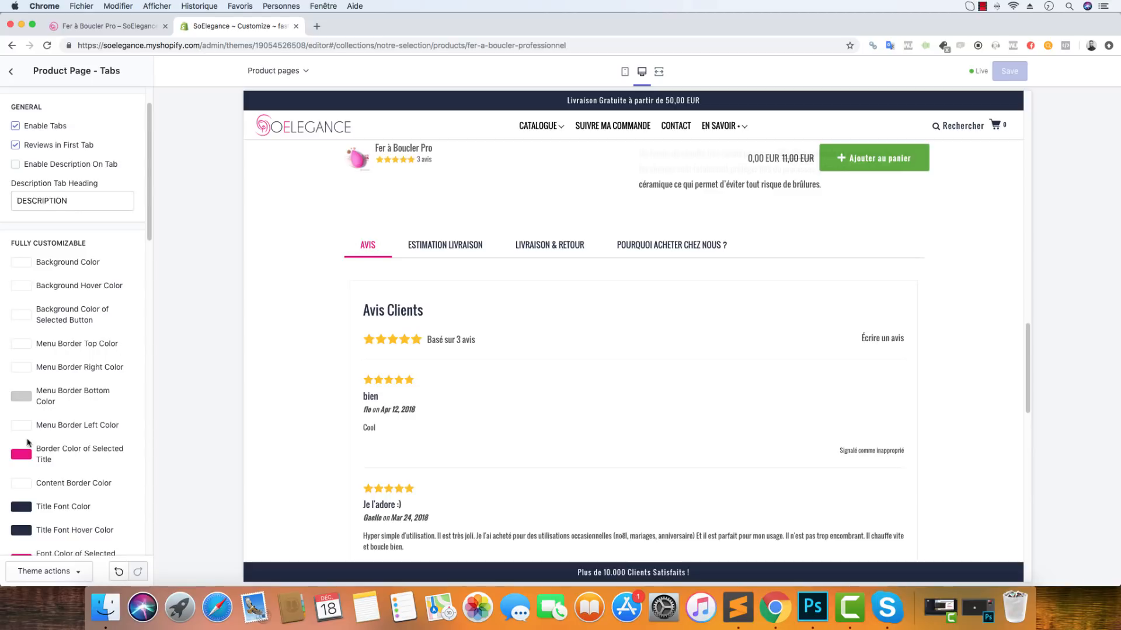
scroll(30, 444, down, 3)
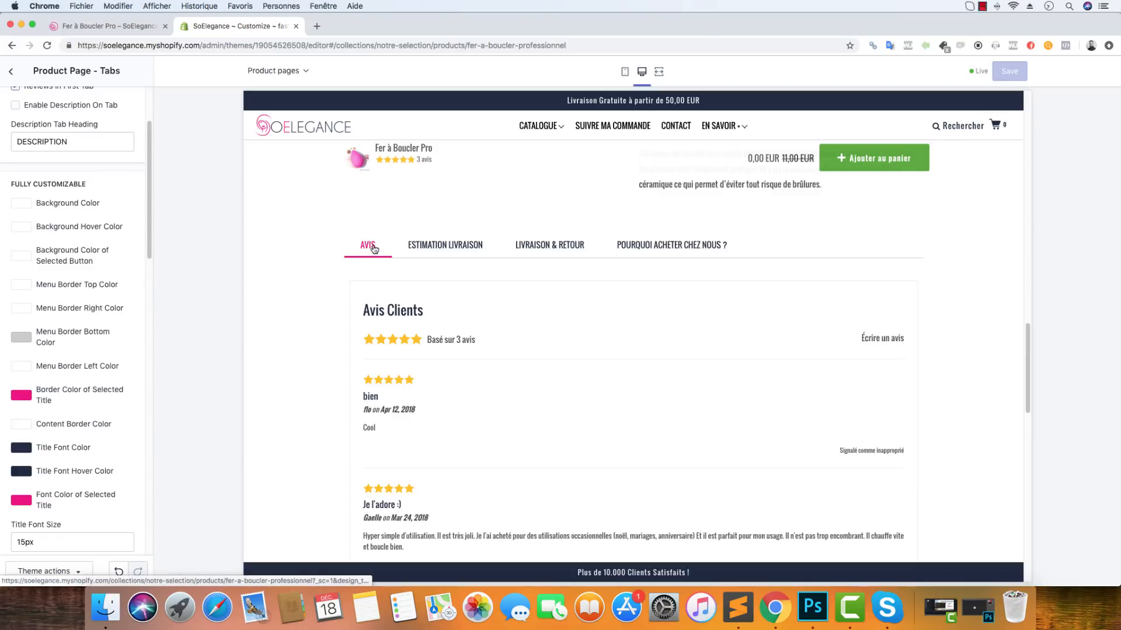
click(423, 246)
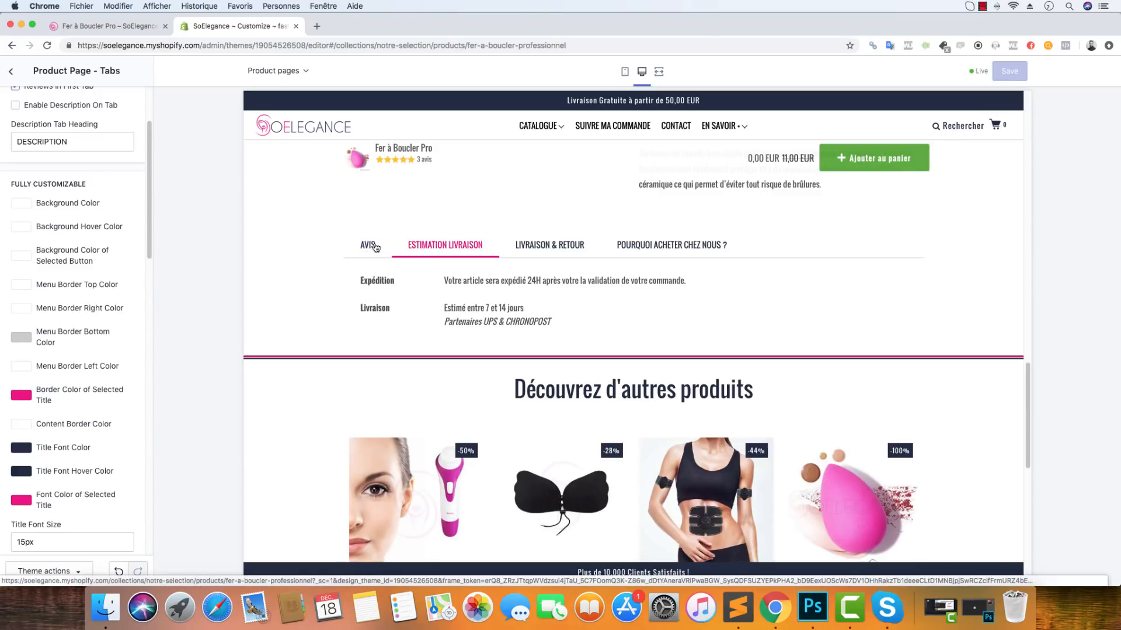
click(374, 246)
Examine the available choices for Title Font Style and Font Style Of Selected Title, keeping both at Normal
scroll(94, 350, down, 4)
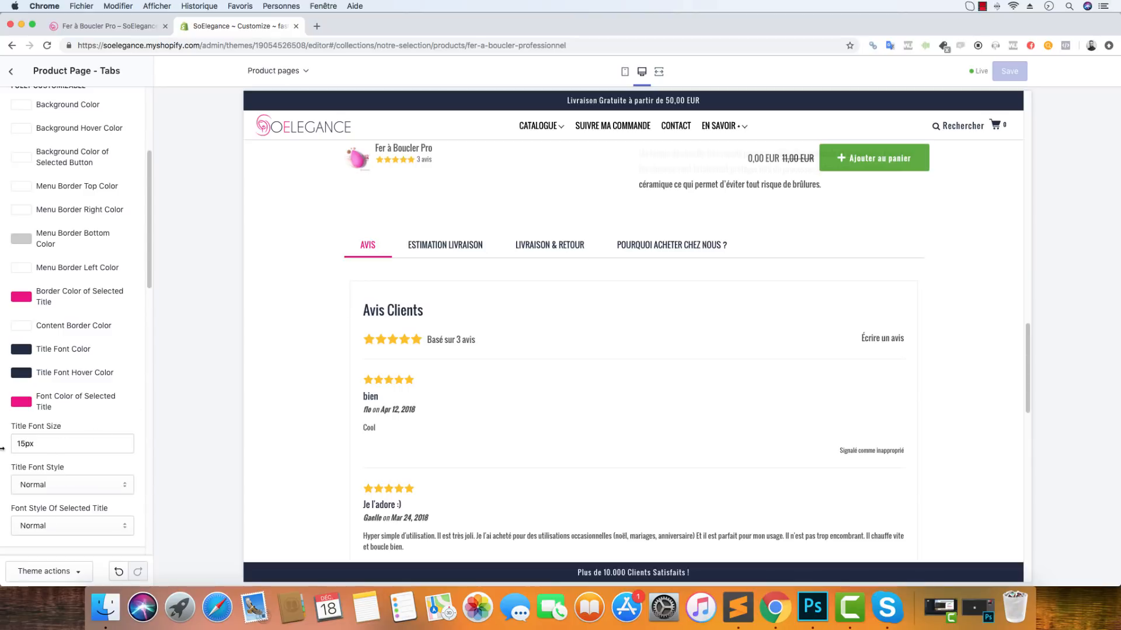
scroll(76, 408, down, 3)
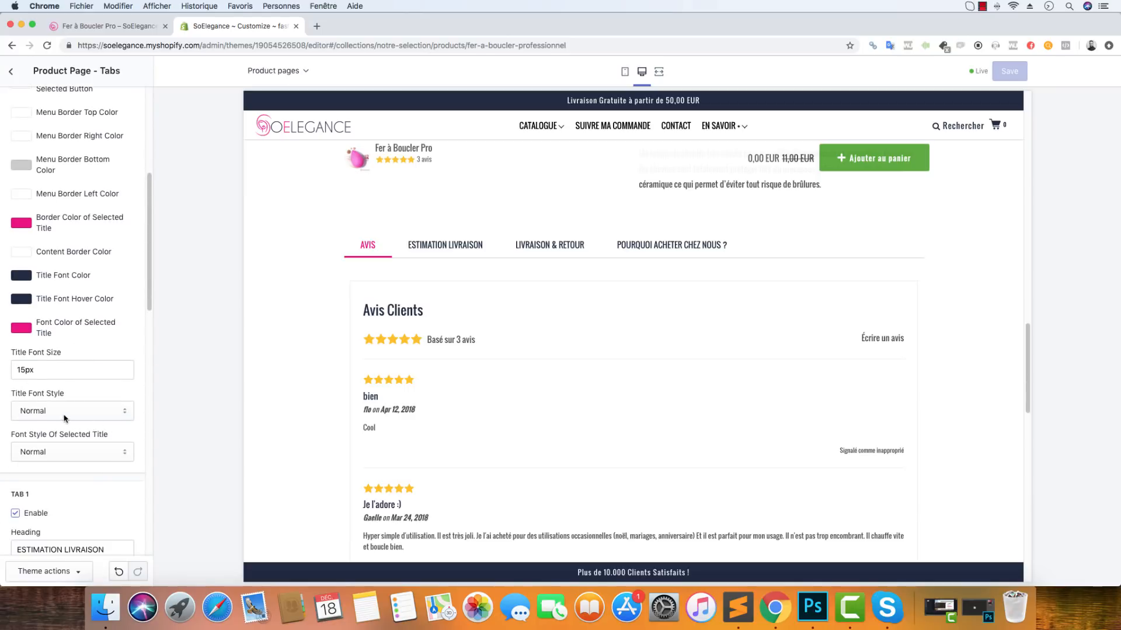
click(64, 415)
click(141, 330)
click(89, 454)
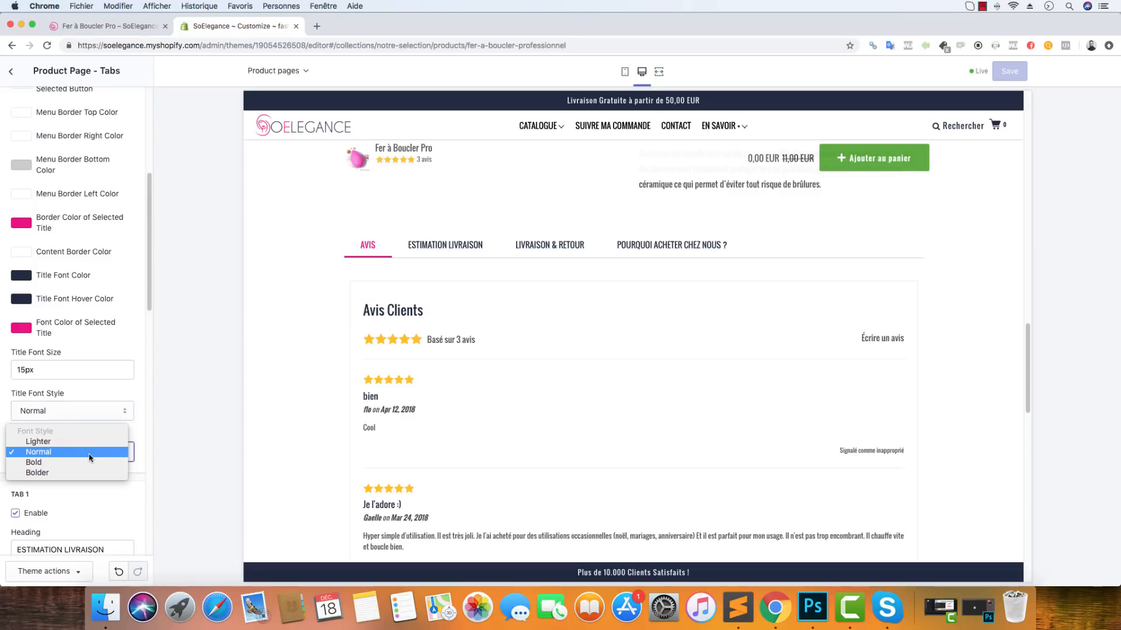
click(143, 387)
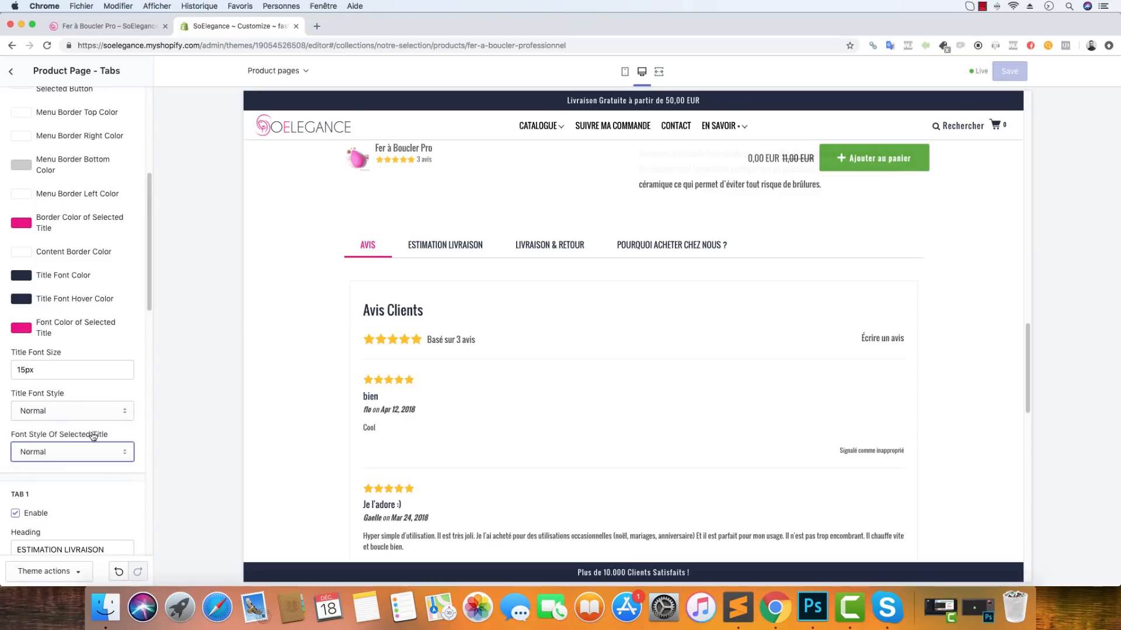
Try Bold for Font Style Of Selected Title and set it to Lighter instead
click(32, 455)
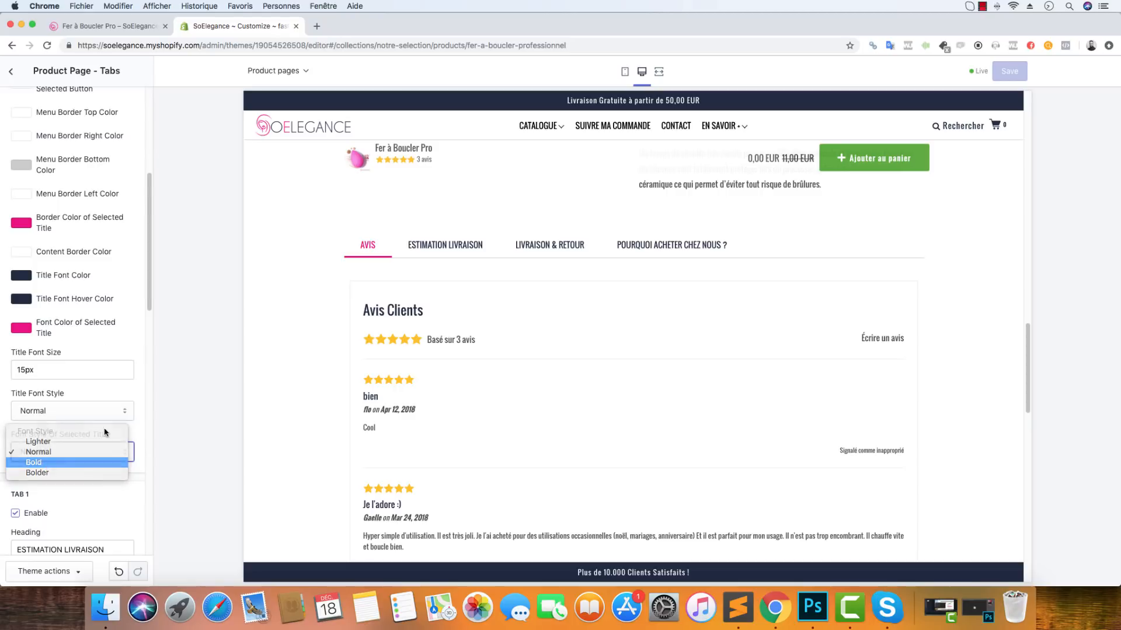
click(48, 464)
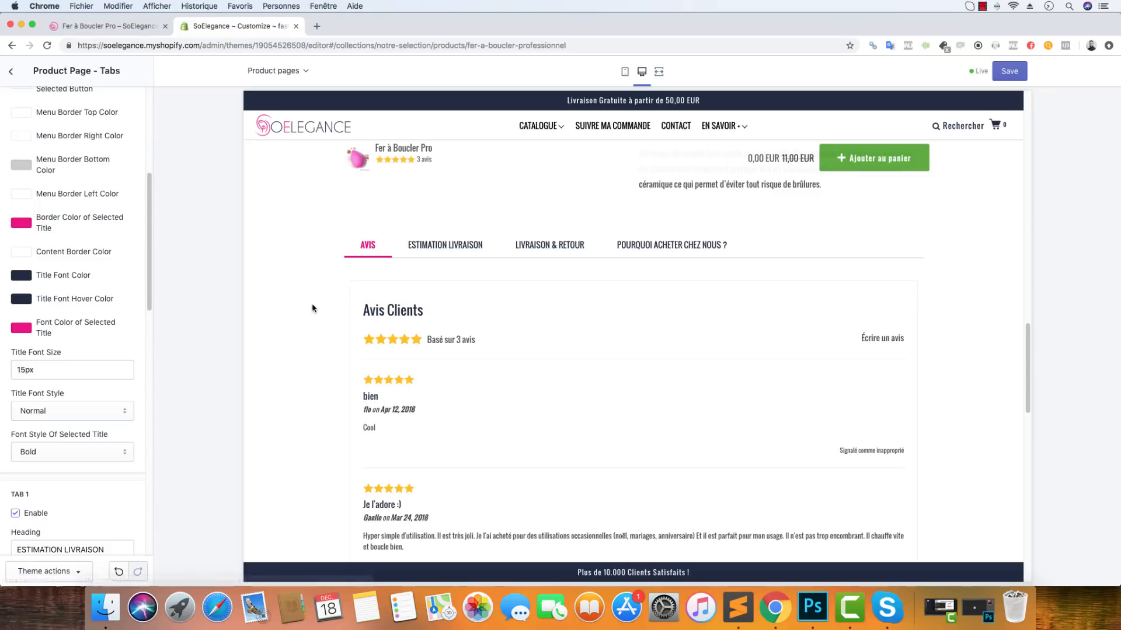
click(94, 460)
click(96, 430)
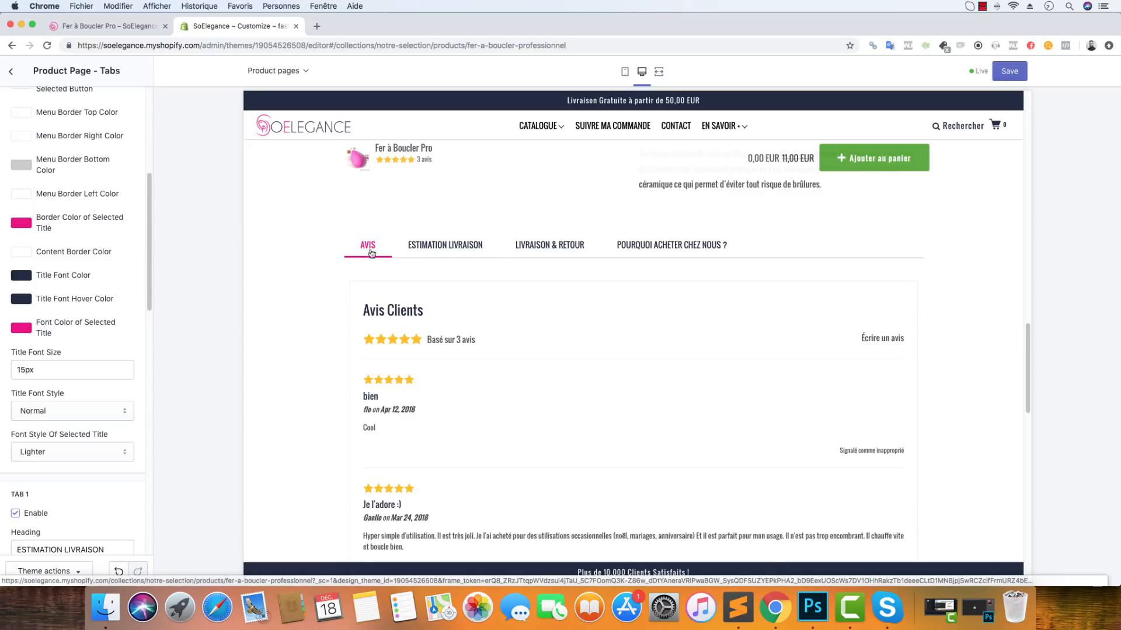
Select the Tab 1 heading in the theme settings and show the matching ESTIMATION LIVRAISON tab in the preview
scroll(126, 335, down, 3)
scroll(126, 336, down, 2)
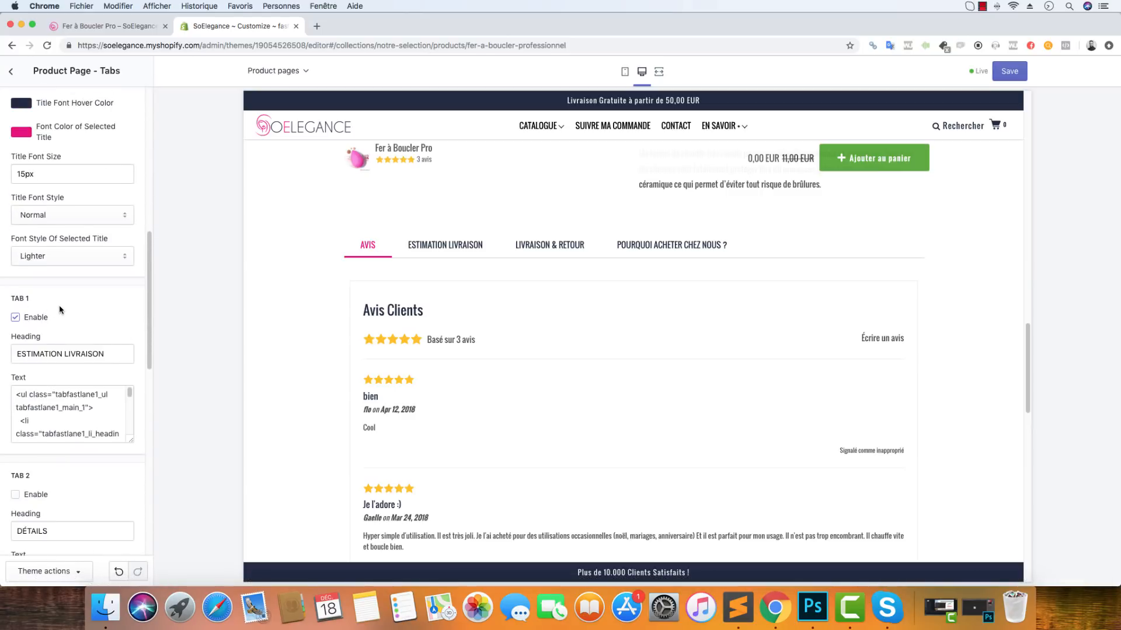
scroll(62, 307, down, 3)
scroll(85, 327, down, 3)
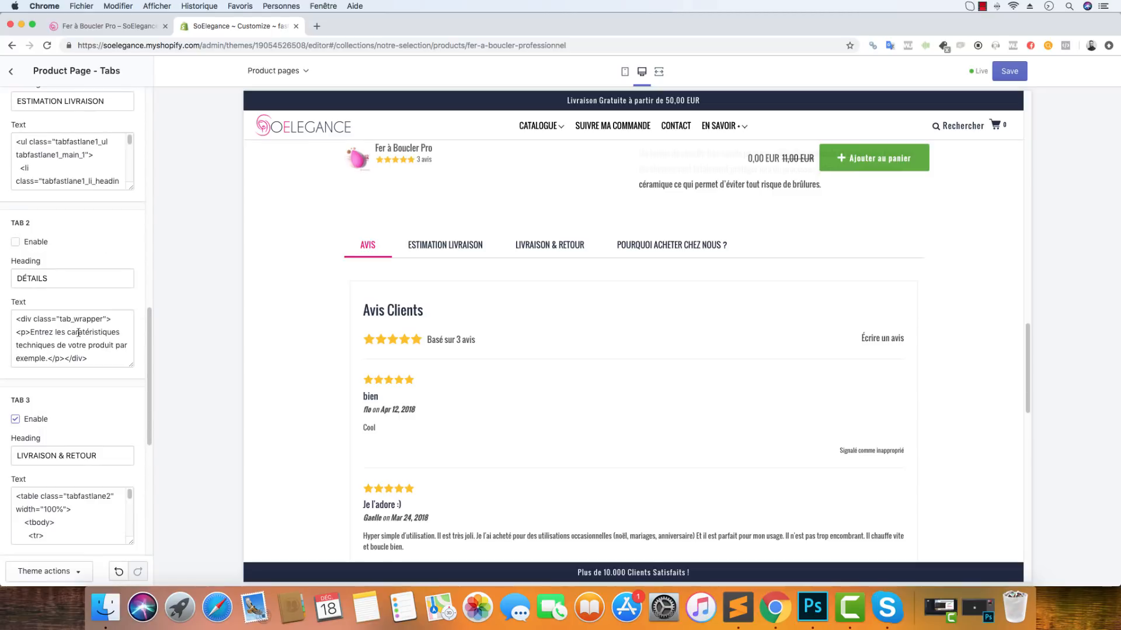
scroll(82, 336, up, 3)
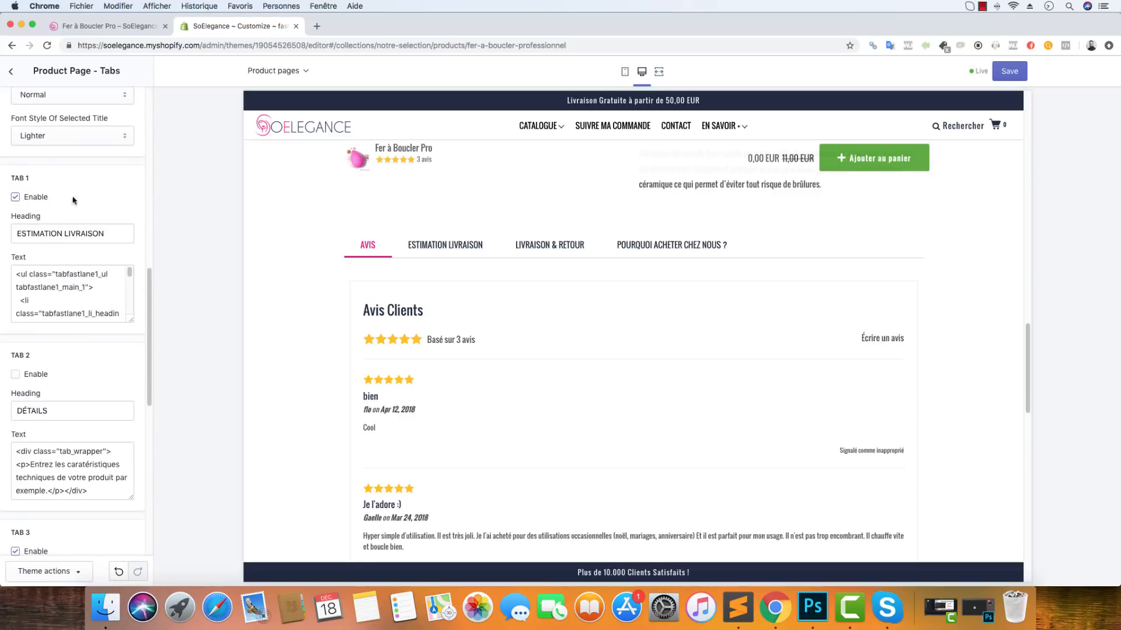
drag(109, 236, 14, 235)
click(442, 246)
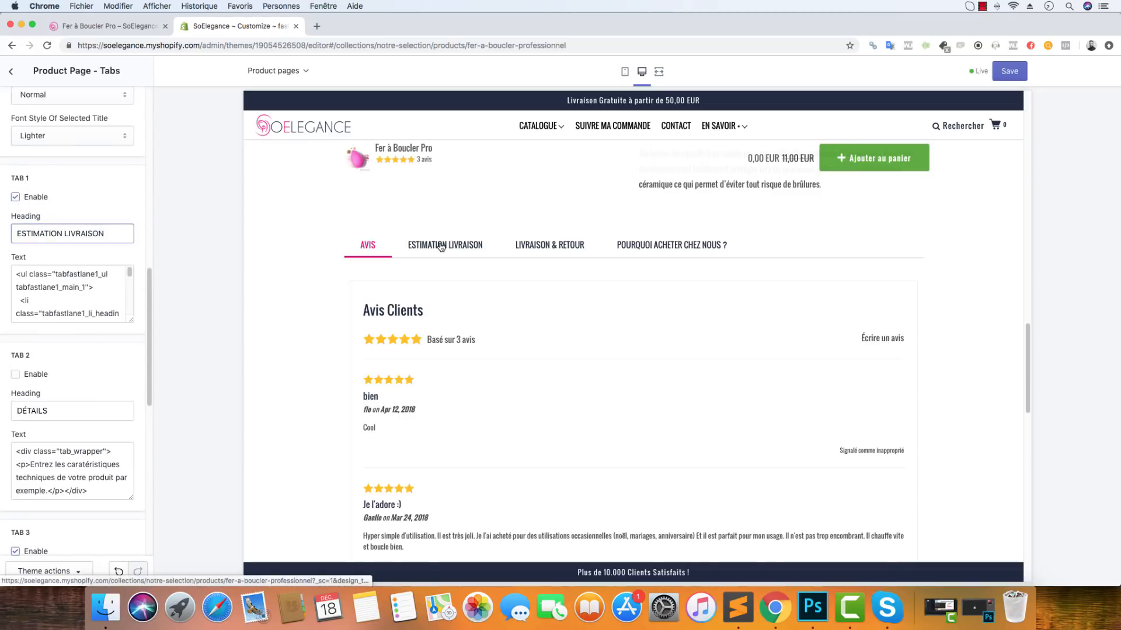
Select all the HTML code in Tab 1's Text field
drag(17, 273, 111, 303)
click(100, 296)
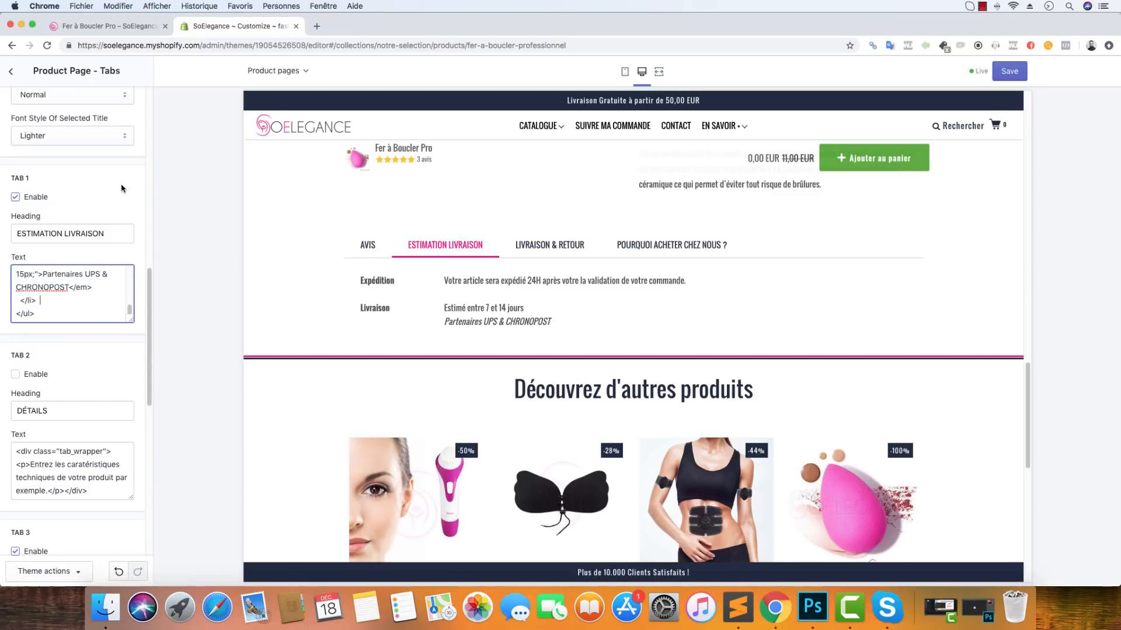
key(super+a)
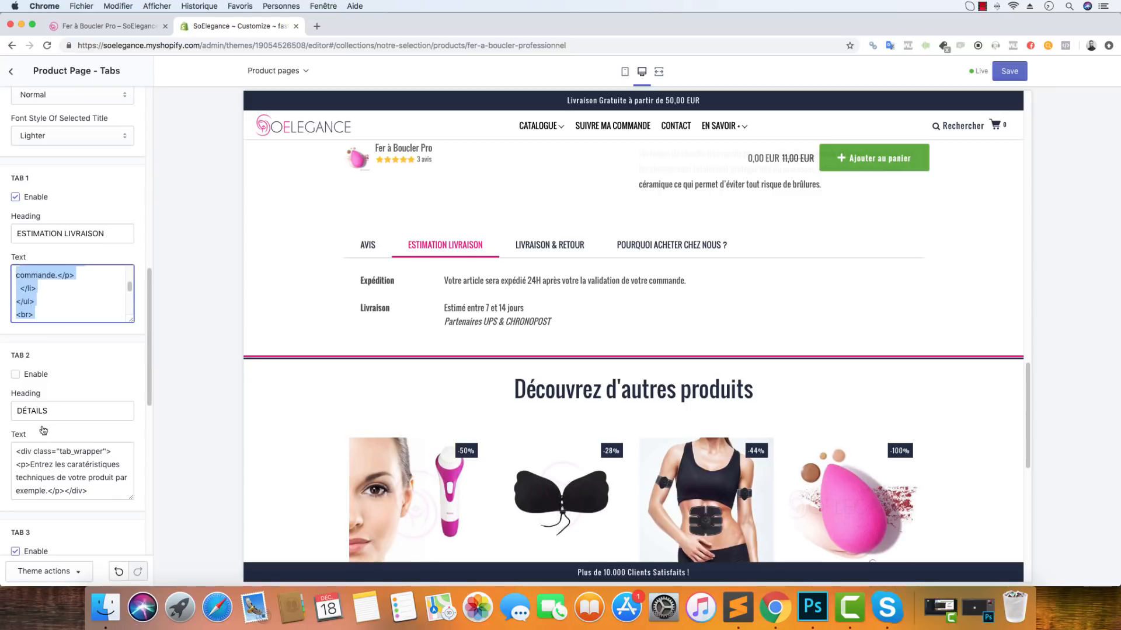
Select the class name tabfastlane2 in the HTML code of Tab 3's Text field
scroll(64, 443, down, 3)
scroll(76, 439, up, 3)
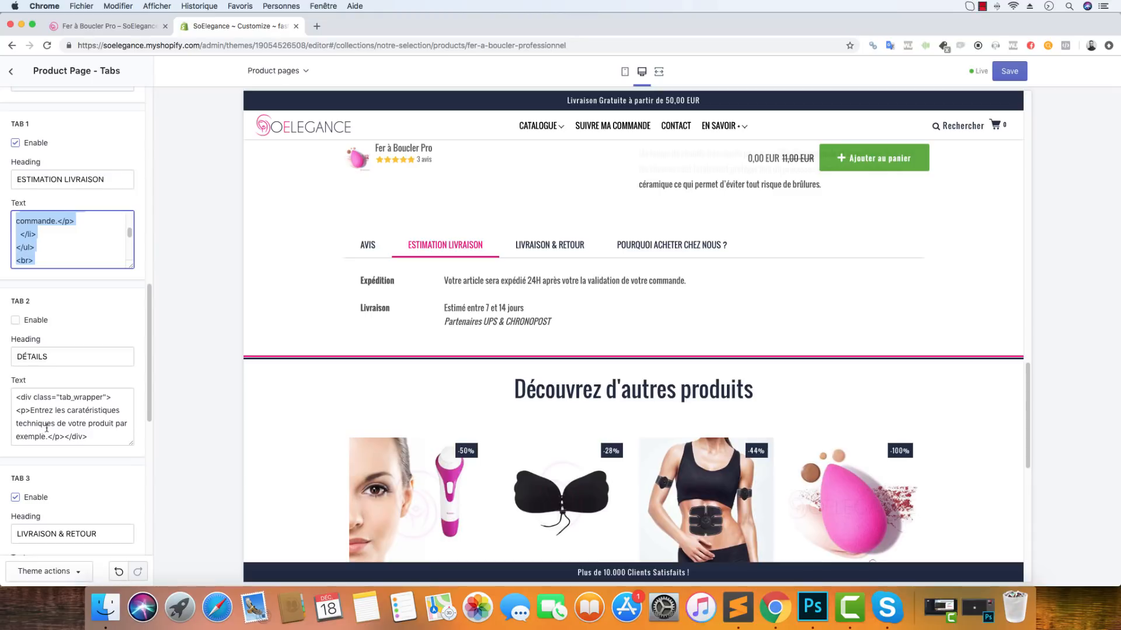
scroll(58, 508, down, 2)
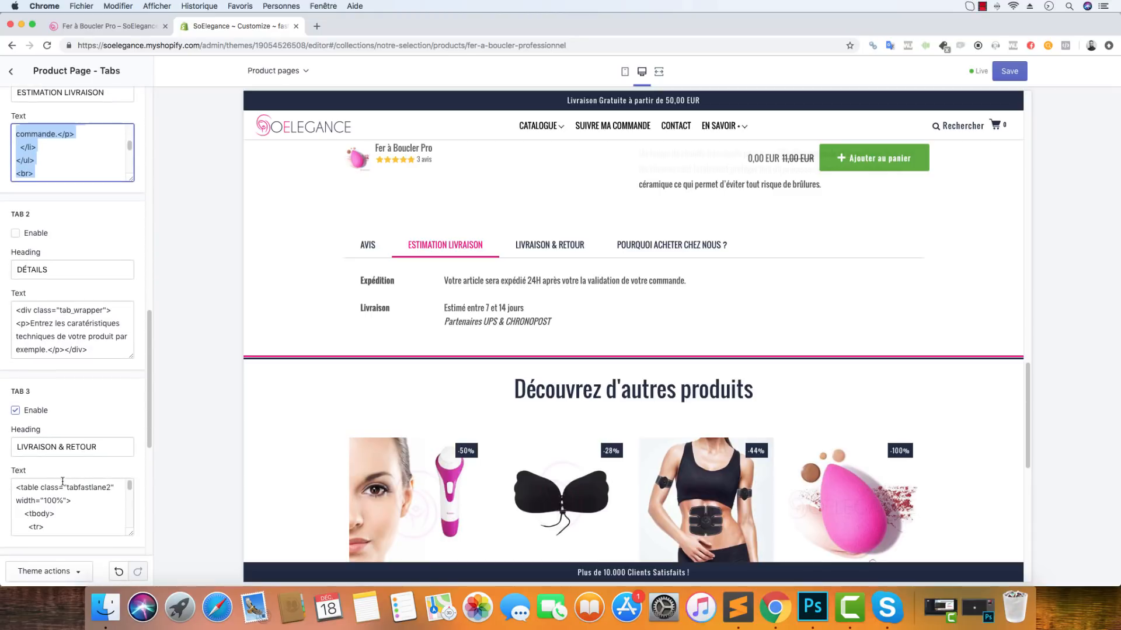
drag(109, 488, 69, 488)
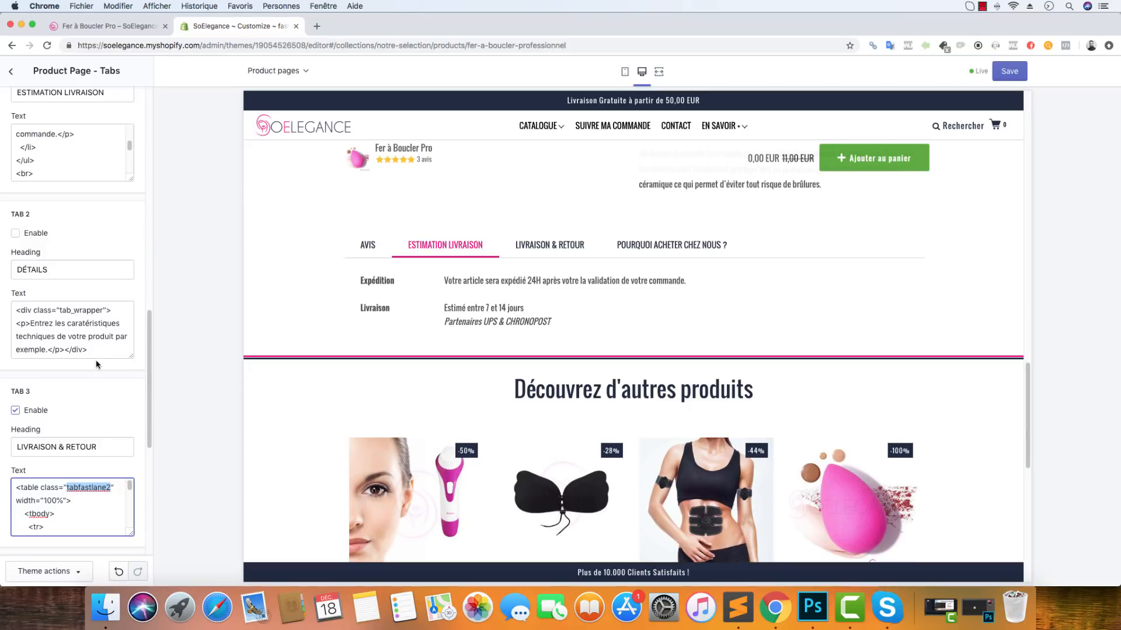
Select the Tab 2 heading DÉTAILS and review the product description above the tabs in the preview
scroll(82, 362, up, 3)
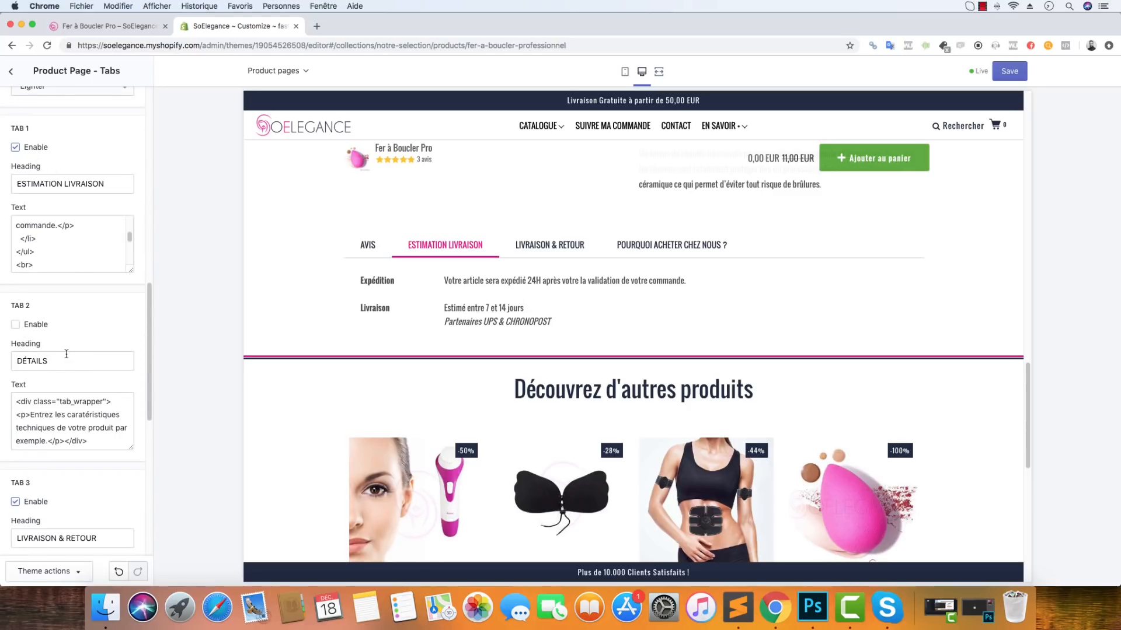
drag(64, 358, 5, 362)
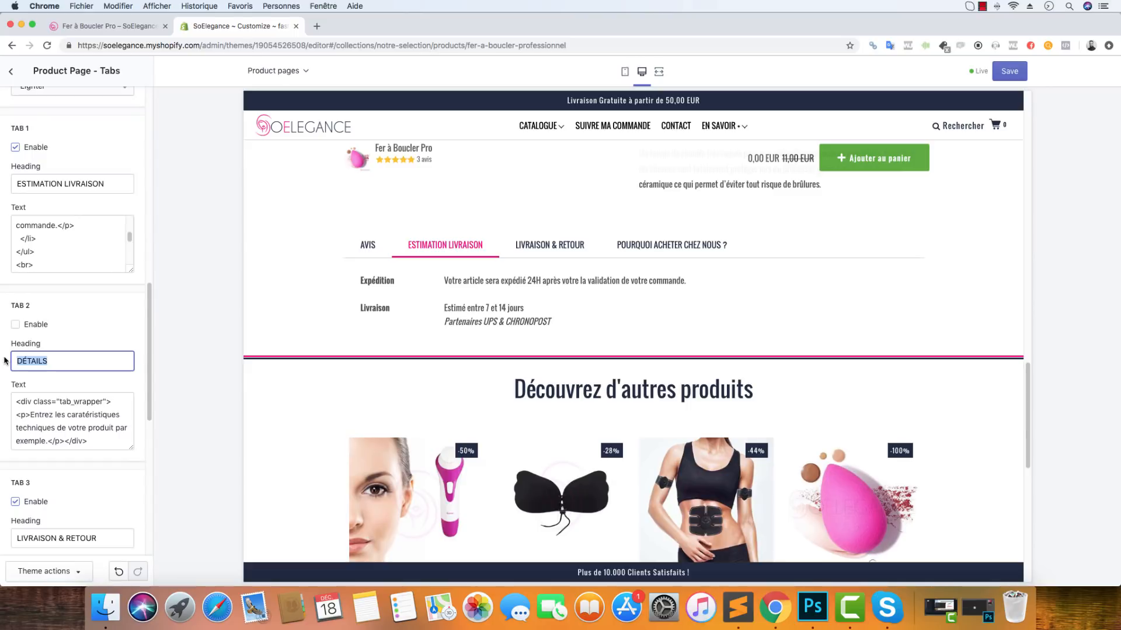
scroll(531, 333, up, 10)
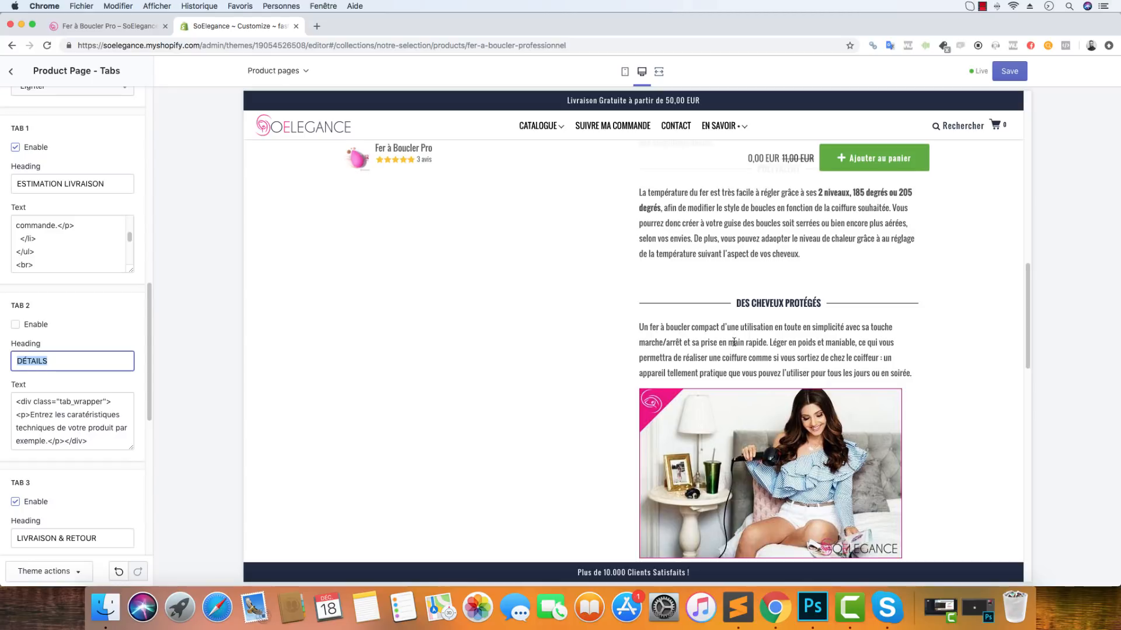
scroll(507, 320, down, 7)
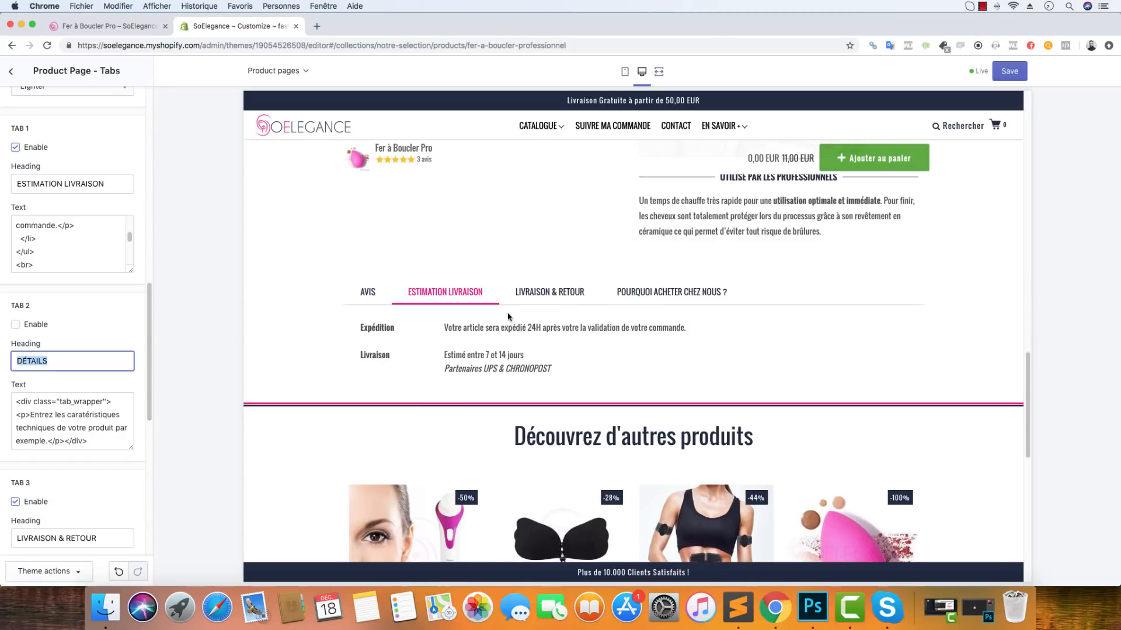
Compare the preview's POURQUOI ACHETER CHEZ NOUS, LIVRAISON & RETOUR and ESTIMATION LIVRAISON tabs with the Tab 2 heading, and clear the selection
click(479, 296)
click(633, 295)
click(575, 295)
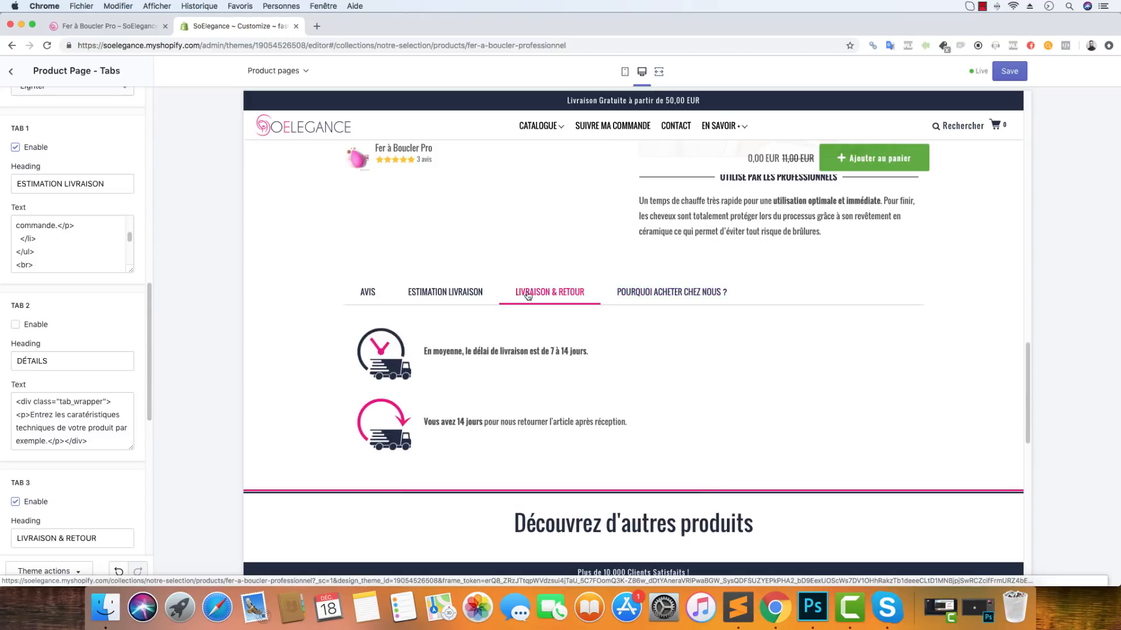
click(479, 293)
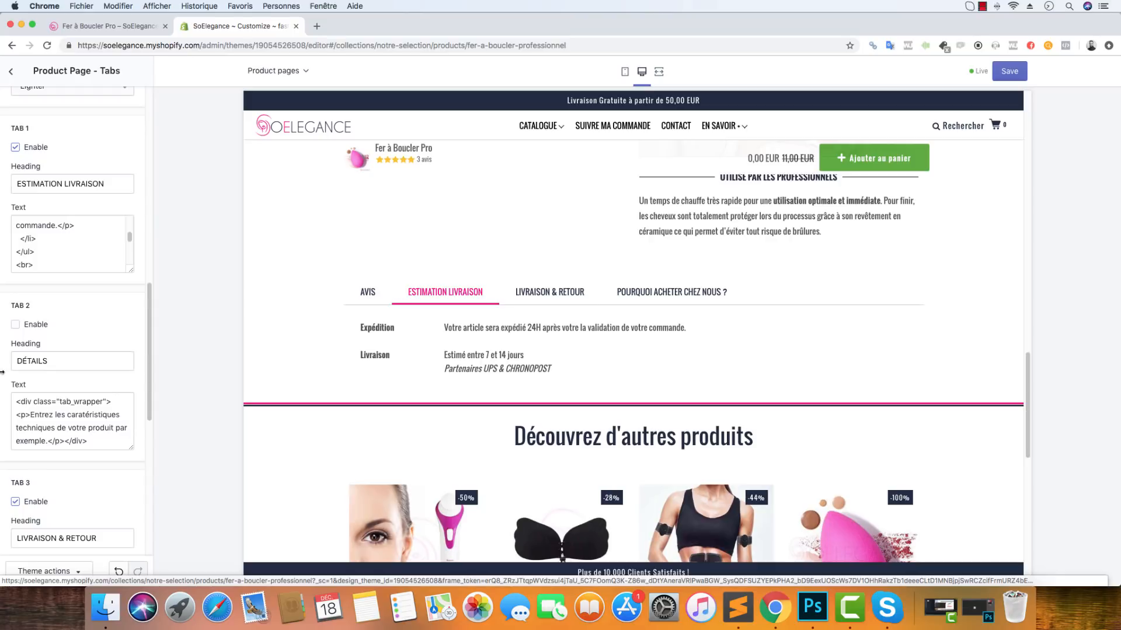
drag(70, 360, 20, 353)
click(132, 310)
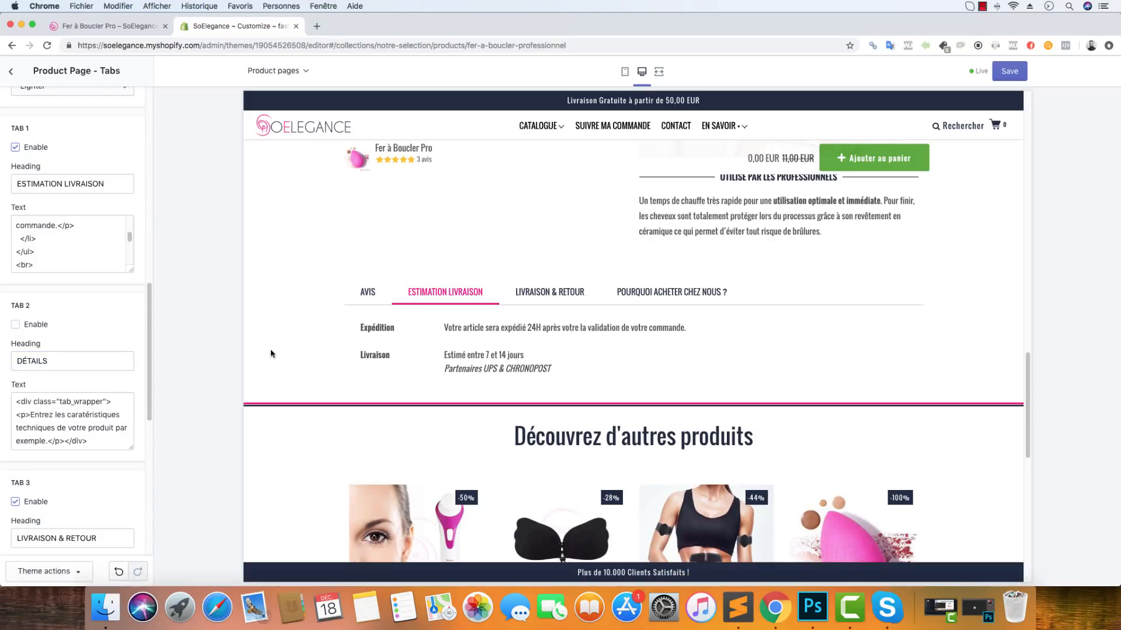
Place the cursor in the Tab 3 heading LIVRAISON & RETOUR and examine the Tab 3 and Tab 4 settings
scroll(107, 420, down, 2)
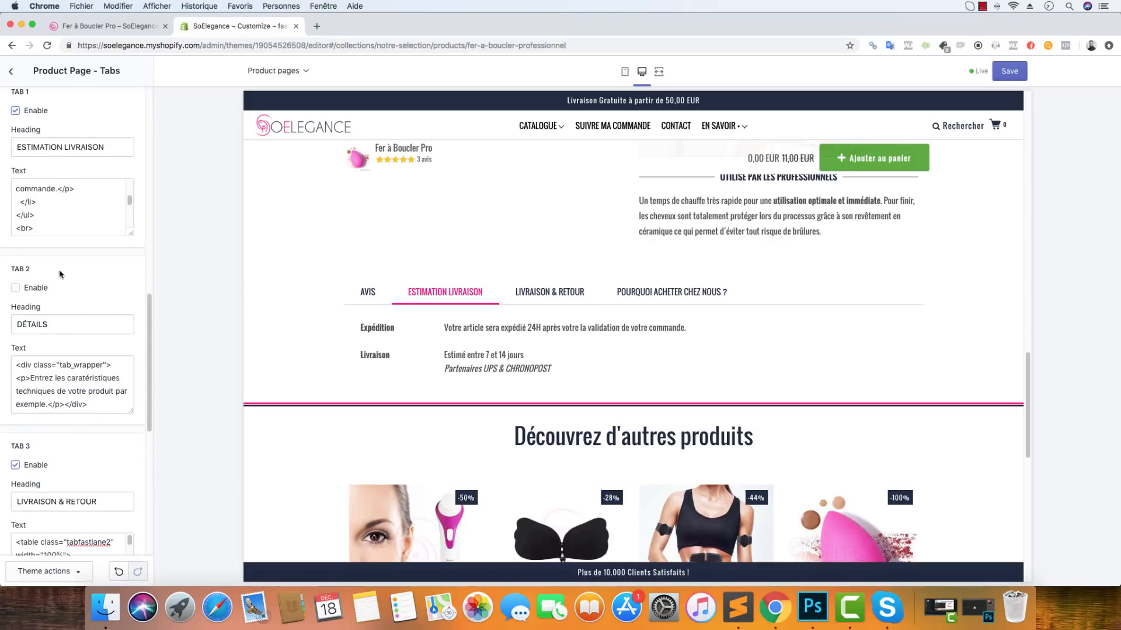
scroll(61, 415, down, 4)
click(126, 431)
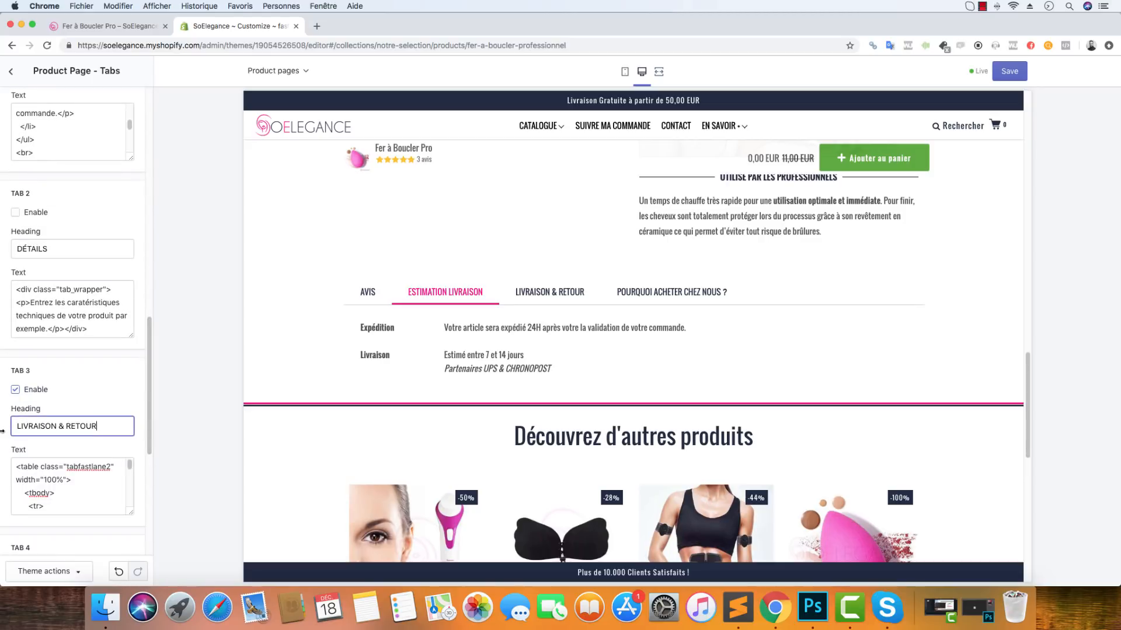
scroll(133, 409, down, 9)
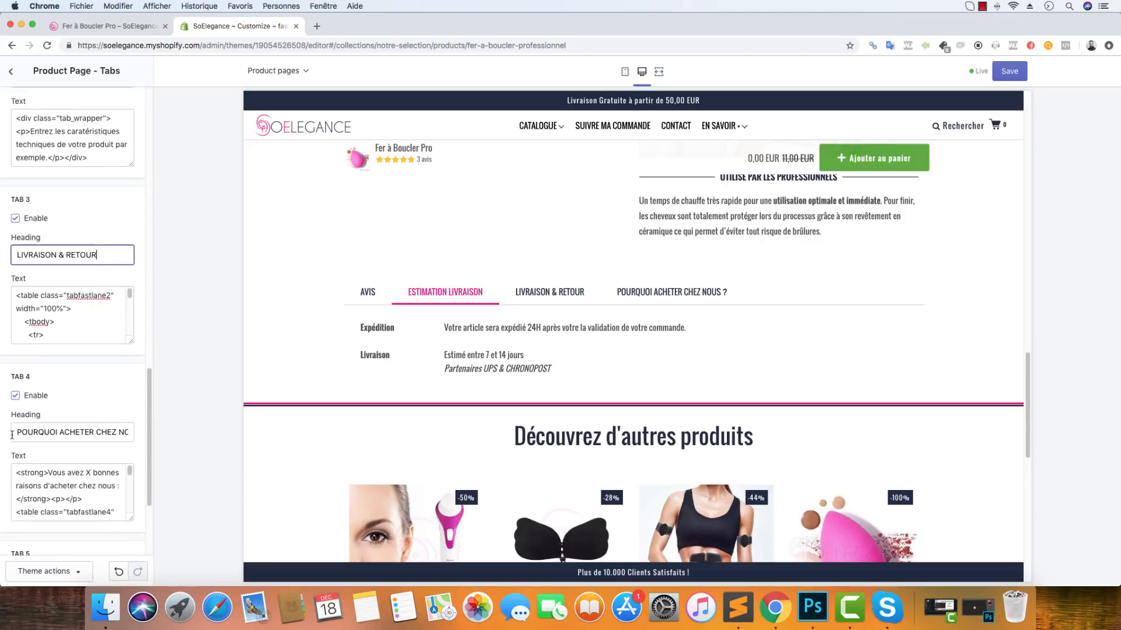
Examine the Tab 4 heading POURQUOI ACHETER CHEZ NOUS and the Tab 5 settings, and return to Tab 2's Text field
drag(12, 435, 146, 433)
click(136, 416)
scroll(135, 420, down, 8)
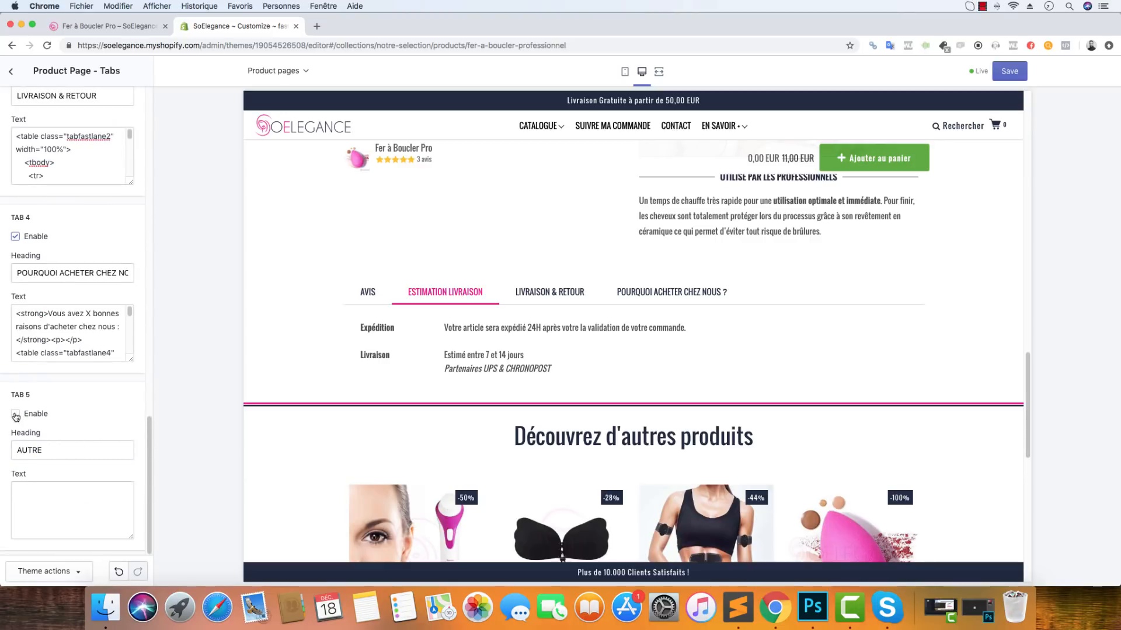
scroll(70, 420, up, 20)
click(86, 404)
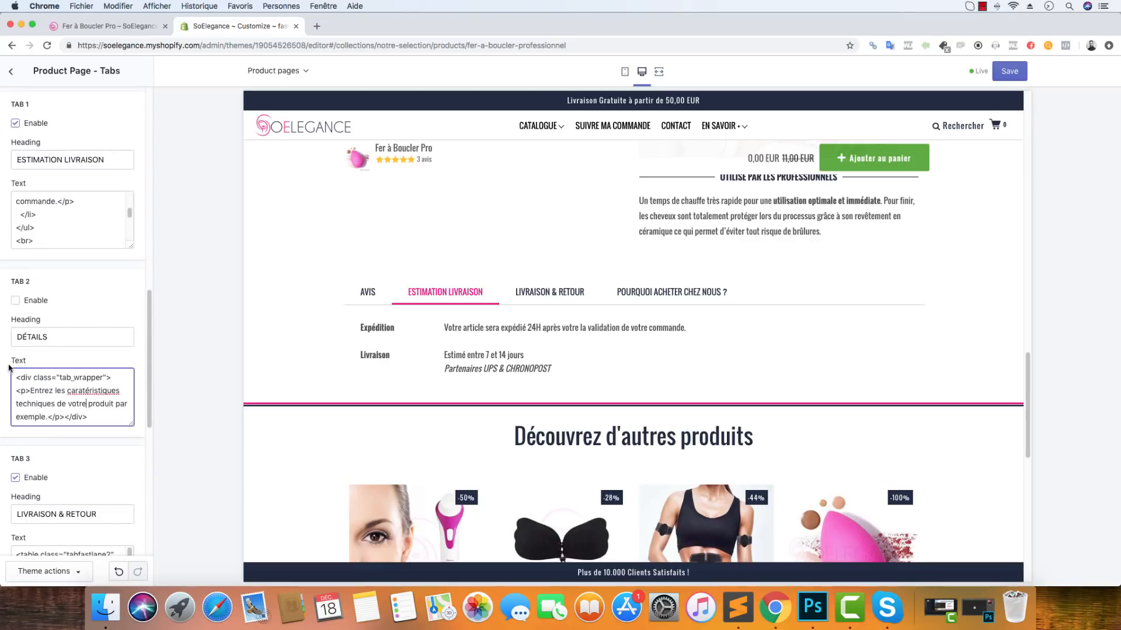
scroll(66, 479, up, 3)
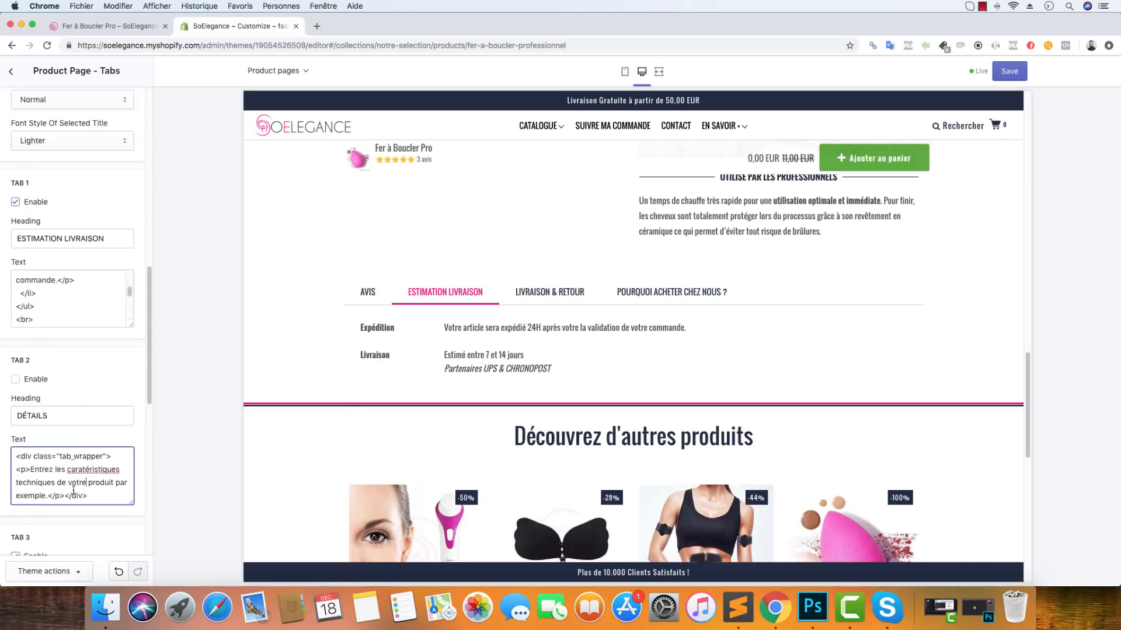
Review the preview's LIVRAISON & RETOUR, POURQUOI ACHETER CHEZ NOUS and ESTIMATION LIVRAISON tabs, and highlight the Expédition description in the last one
click(534, 293)
click(703, 294)
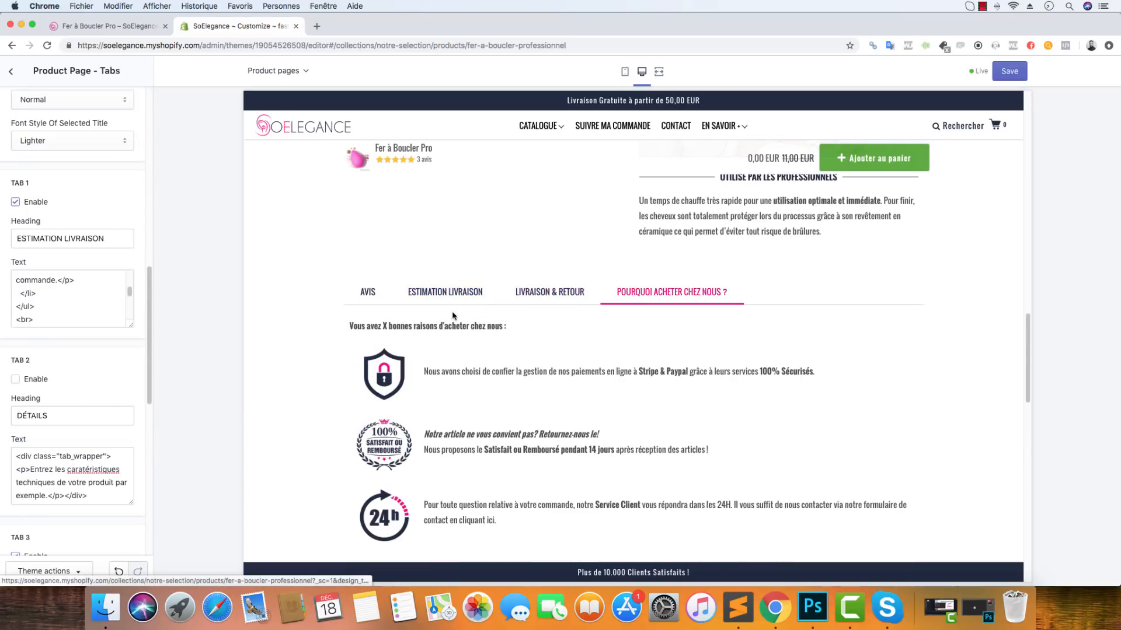
click(438, 301)
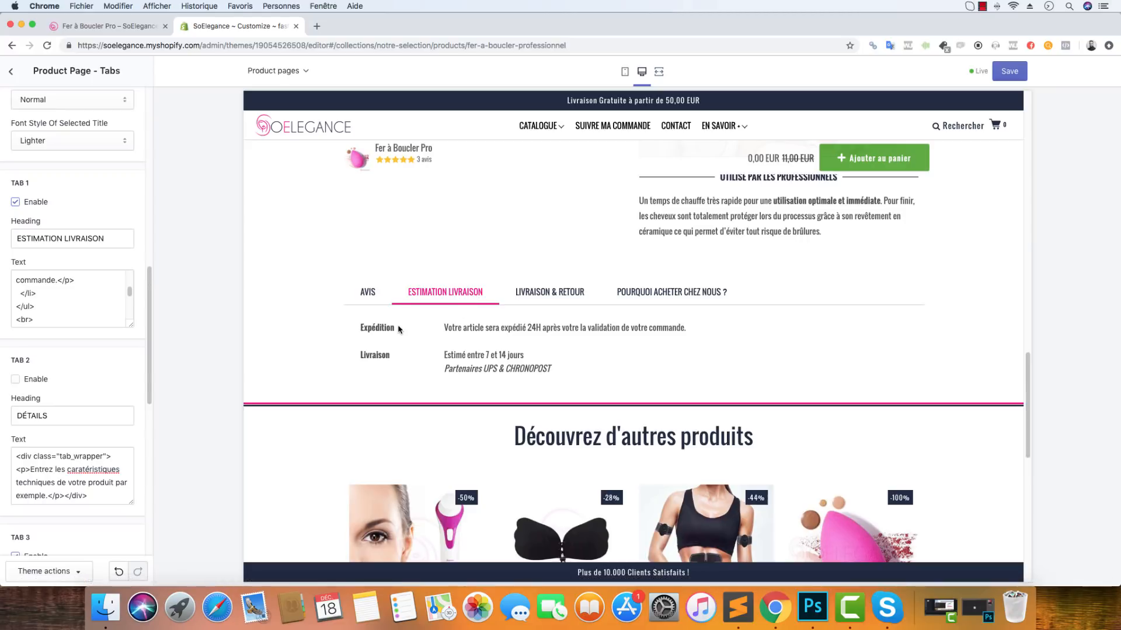
drag(401, 329, 362, 329)
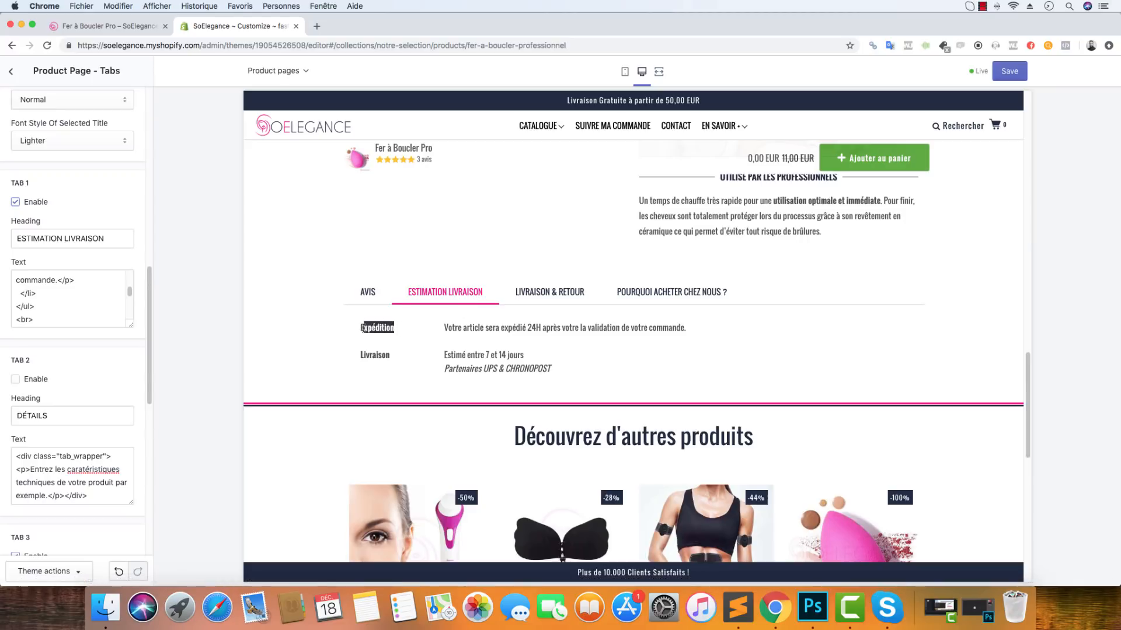
click(450, 328)
drag(449, 328, 668, 337)
Switch to Finder and open the Fichiers HTML par DÇfaut folder inside Icones - Tabs
click(106, 607)
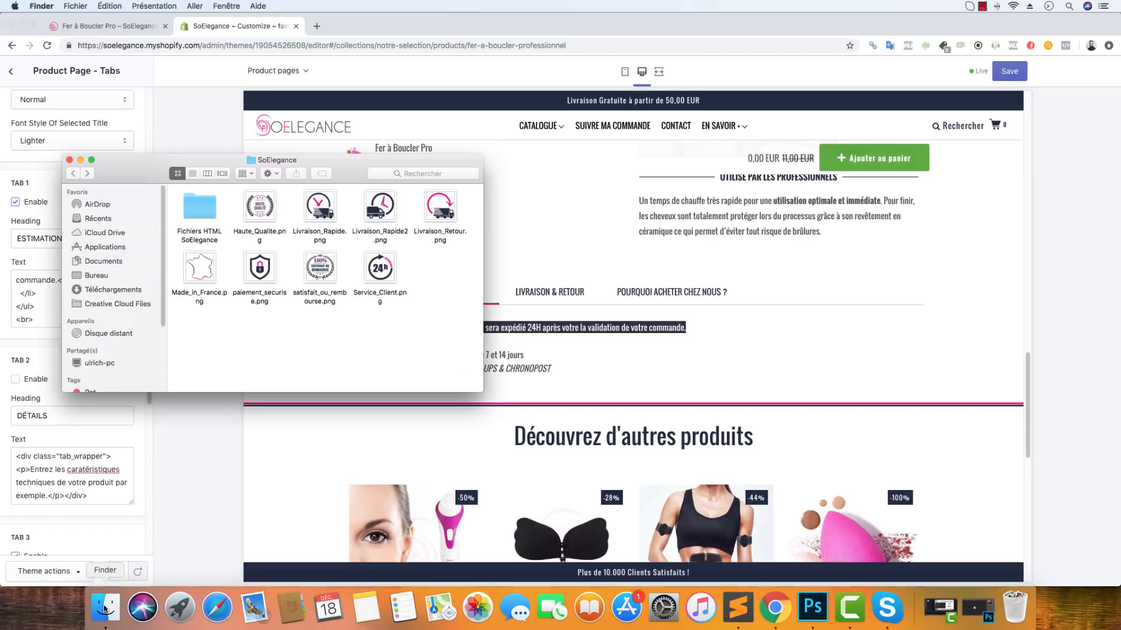
click(73, 174)
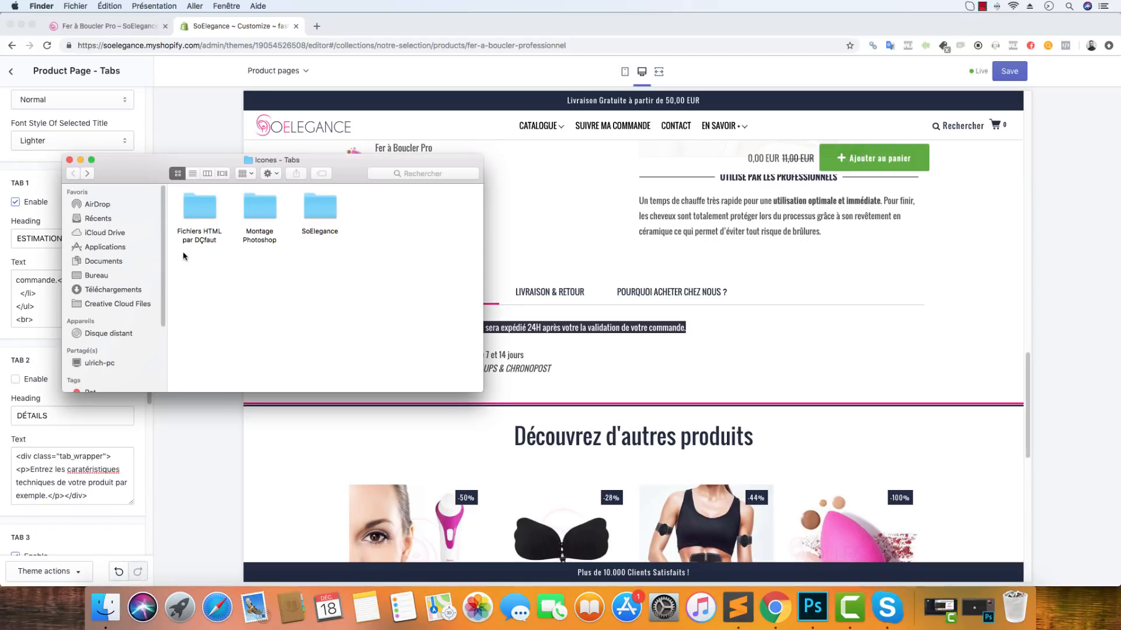
double_click(196, 211)
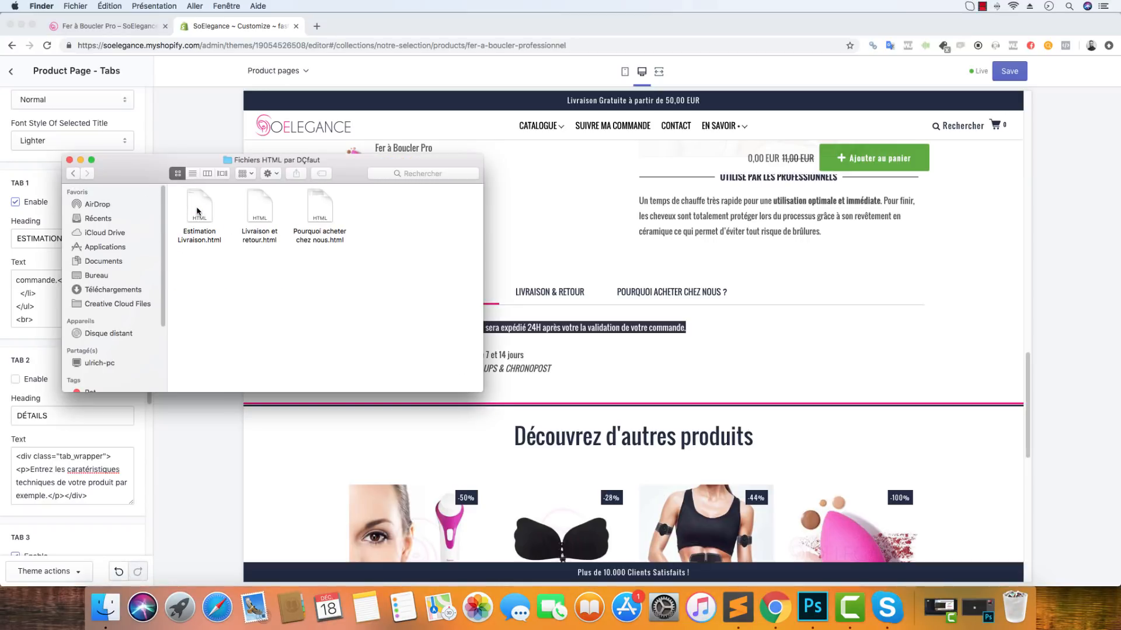
click(198, 211)
click(253, 211)
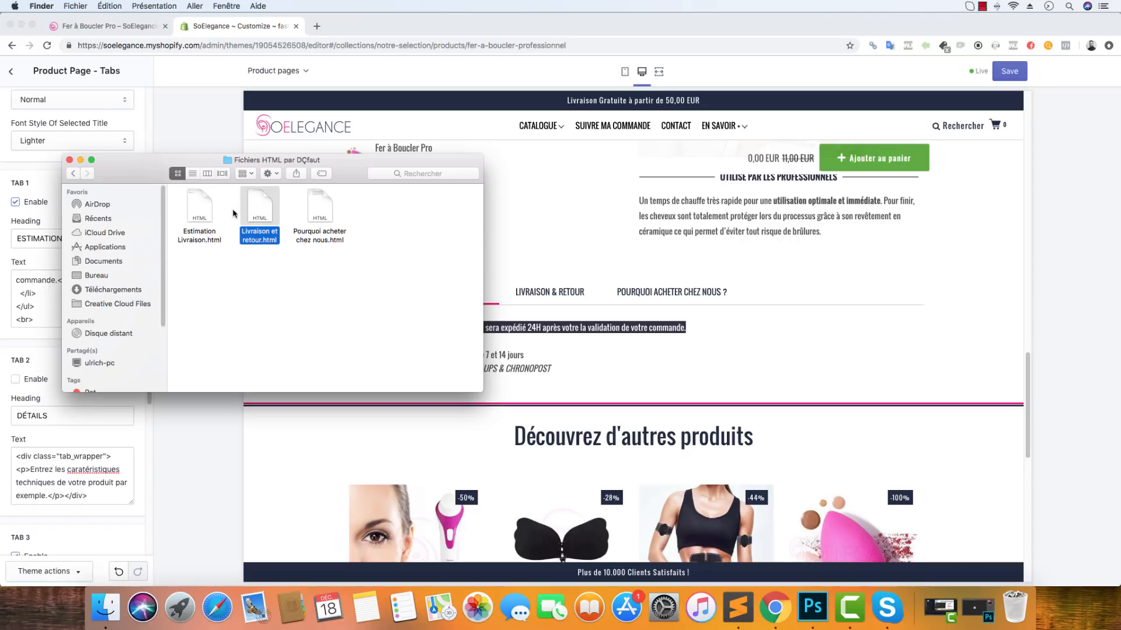
Move the Finder window toward the middle of the screen and open Estimation Livraison.html with Sublime Text
drag(354, 172, 637, 249)
right_click(486, 288)
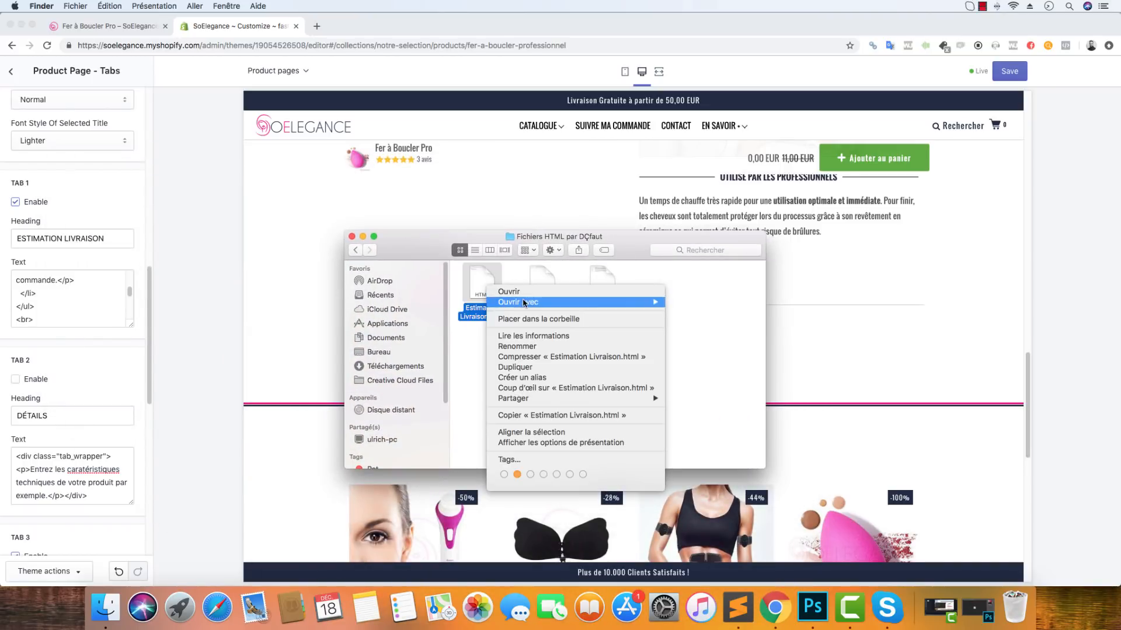
click(482, 291)
right_click(482, 291)
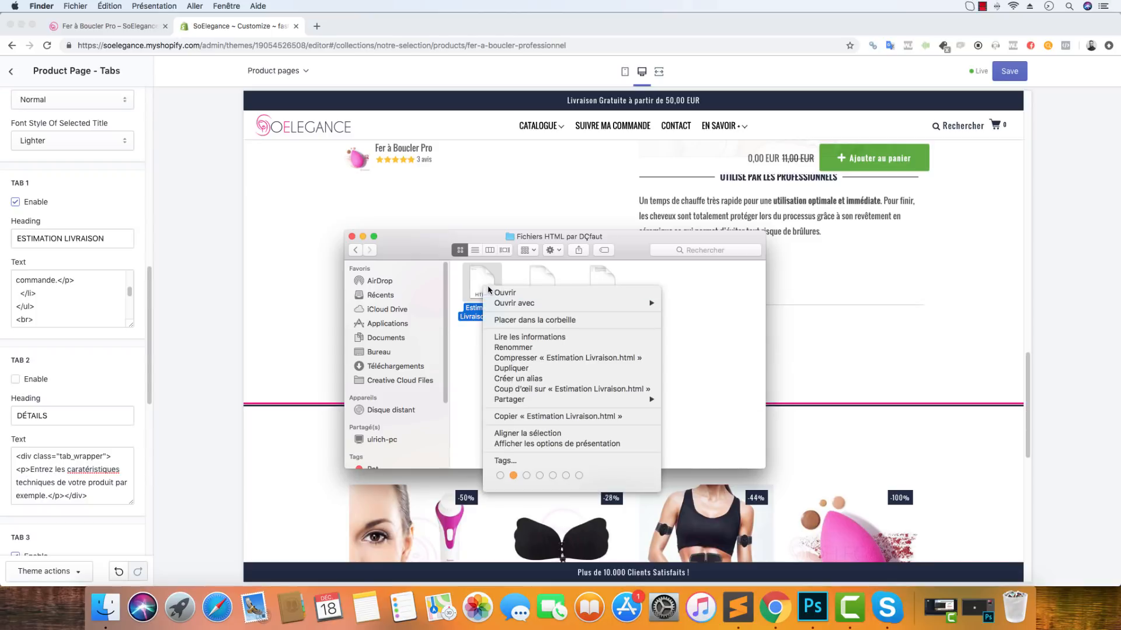
mouse_move(516, 304)
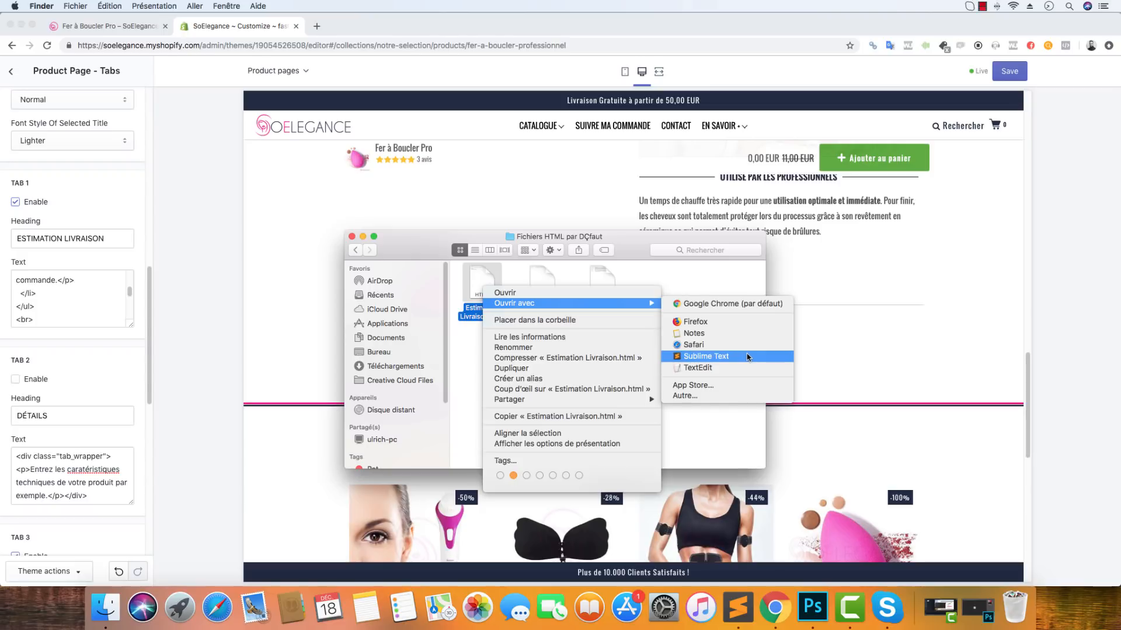
click(709, 357)
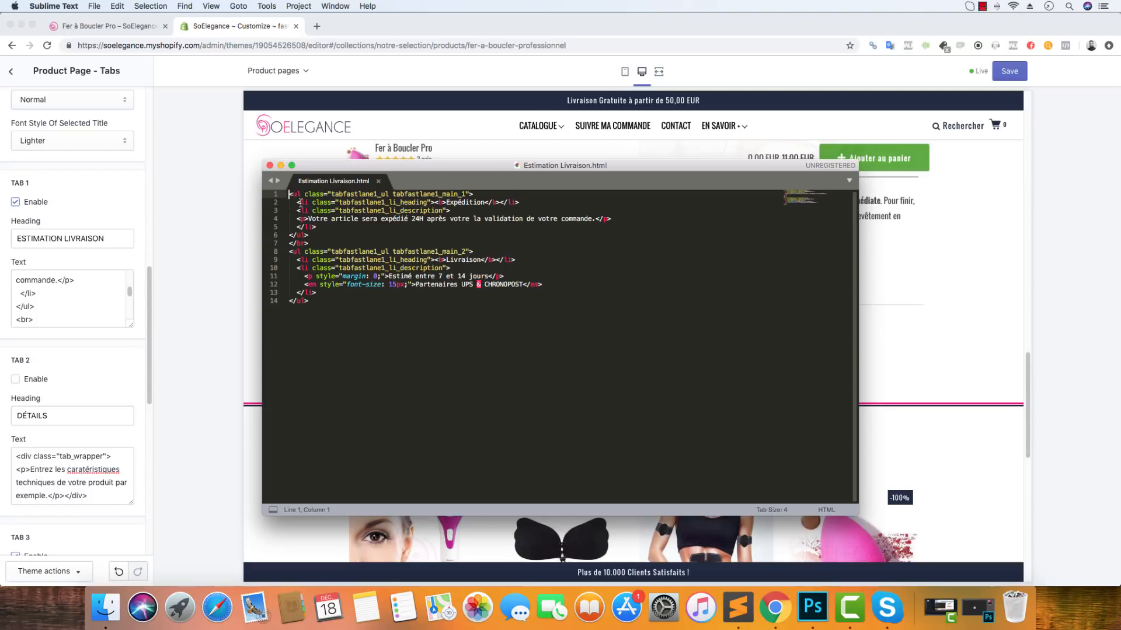
Compare the Expédition heading and description in Estimation Livraison.html with the ESTIMATION LIVRAISON tab in the store preview, keeping the editor aside
drag(300, 211, 595, 220)
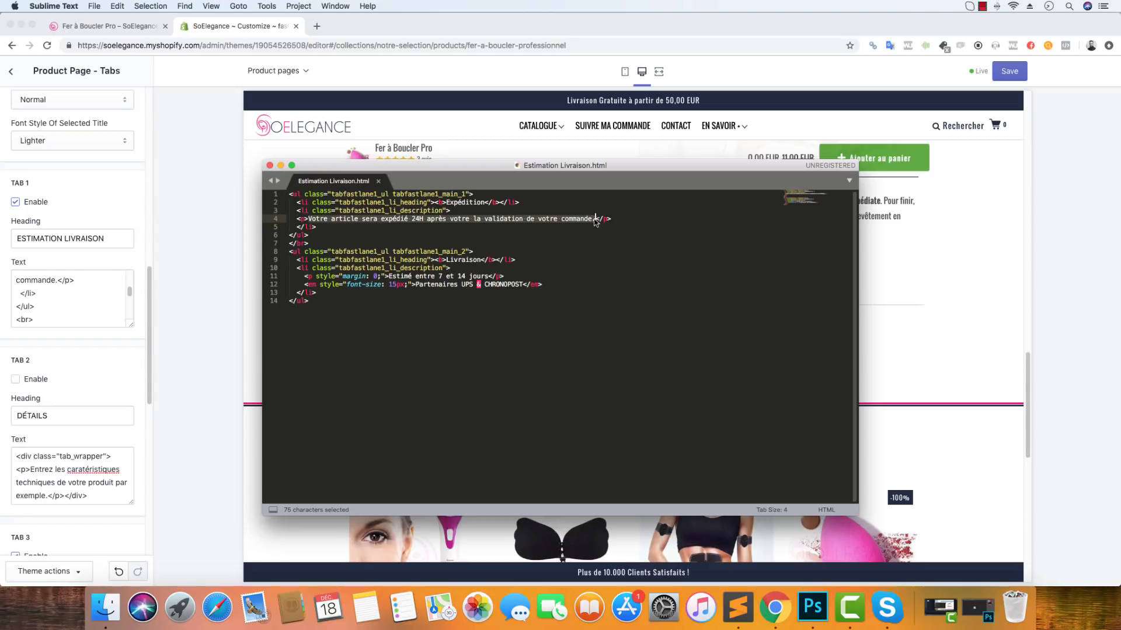
drag(667, 173, 1060, 322)
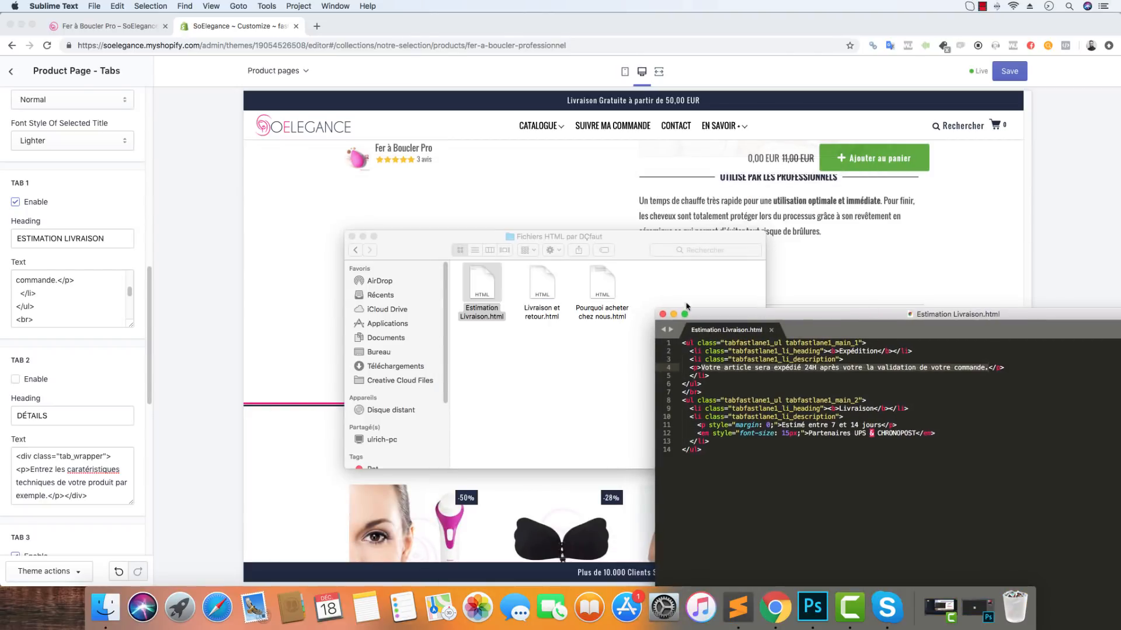
click(522, 208)
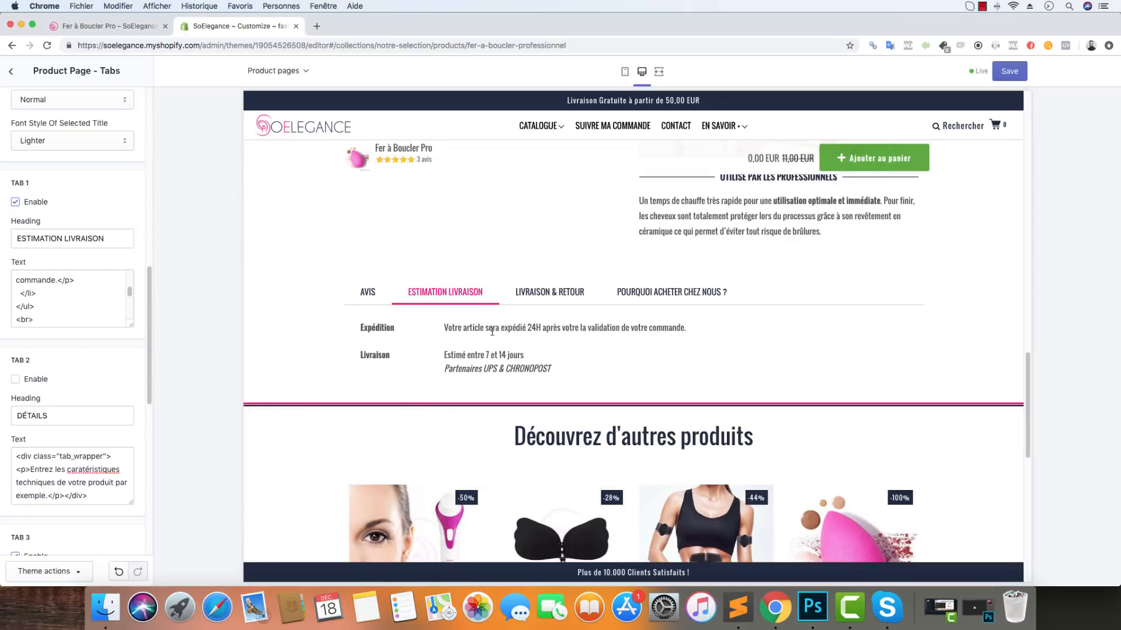
drag(737, 331, 430, 327)
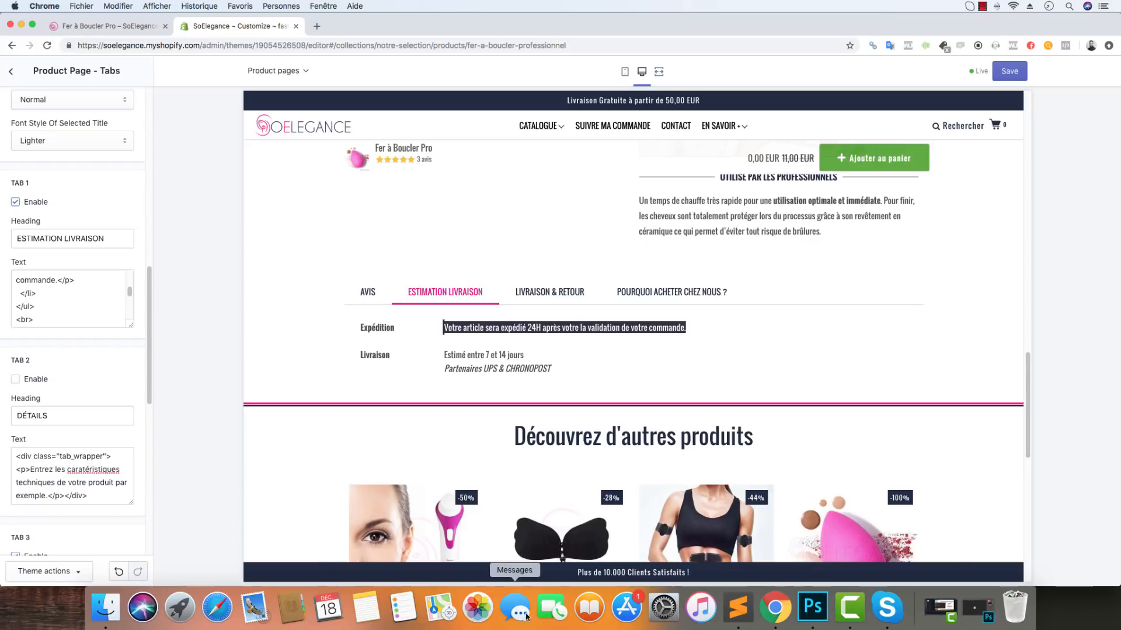
click(736, 605)
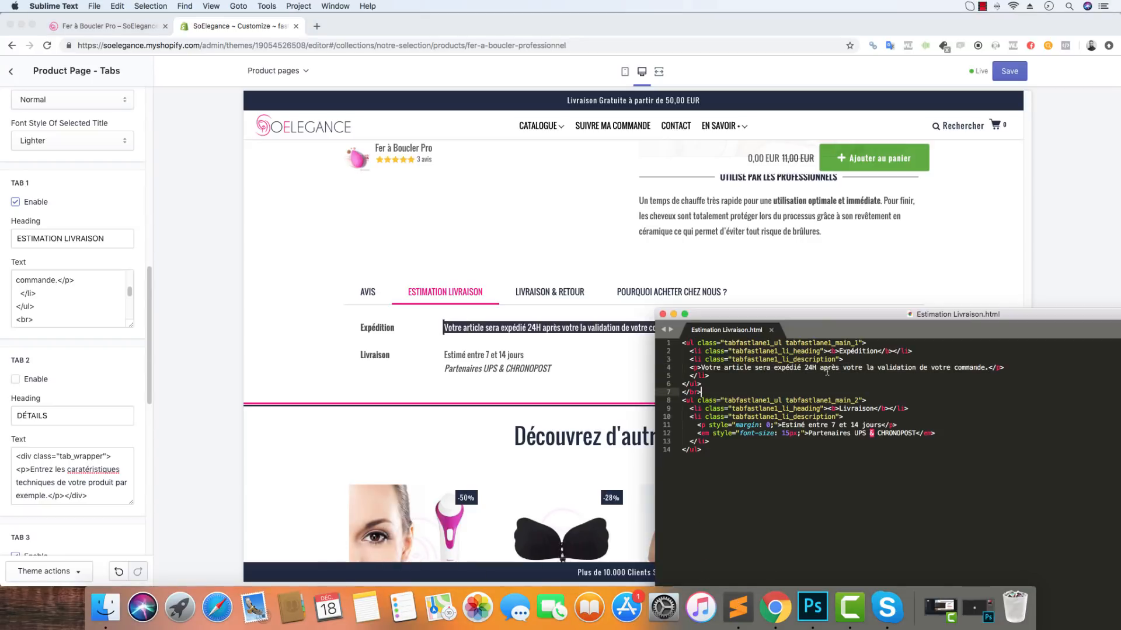
drag(878, 351, 839, 351)
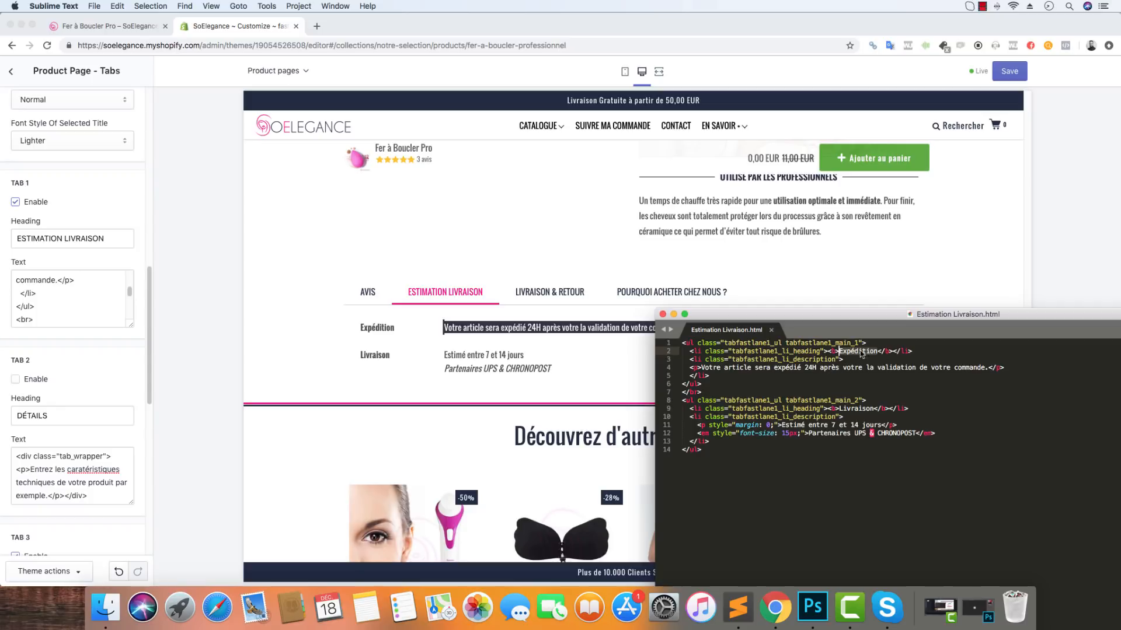
click(691, 344)
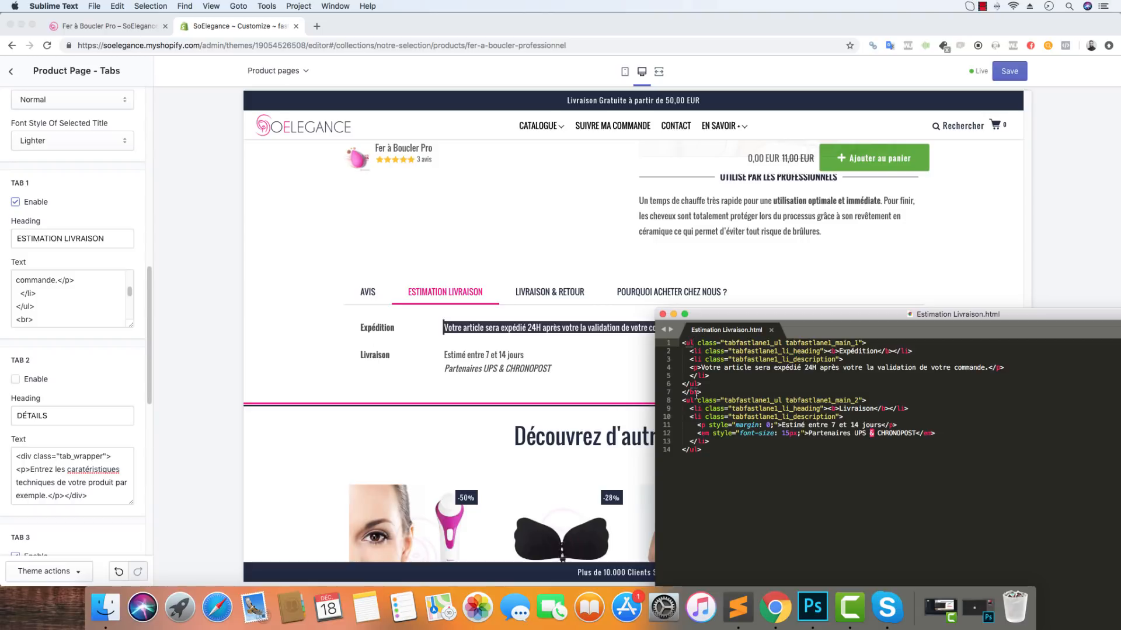
Copy the </br> tag between the two blocks and paste it on a new line after the closing </ul>
click(695, 394)
right_click(686, 389)
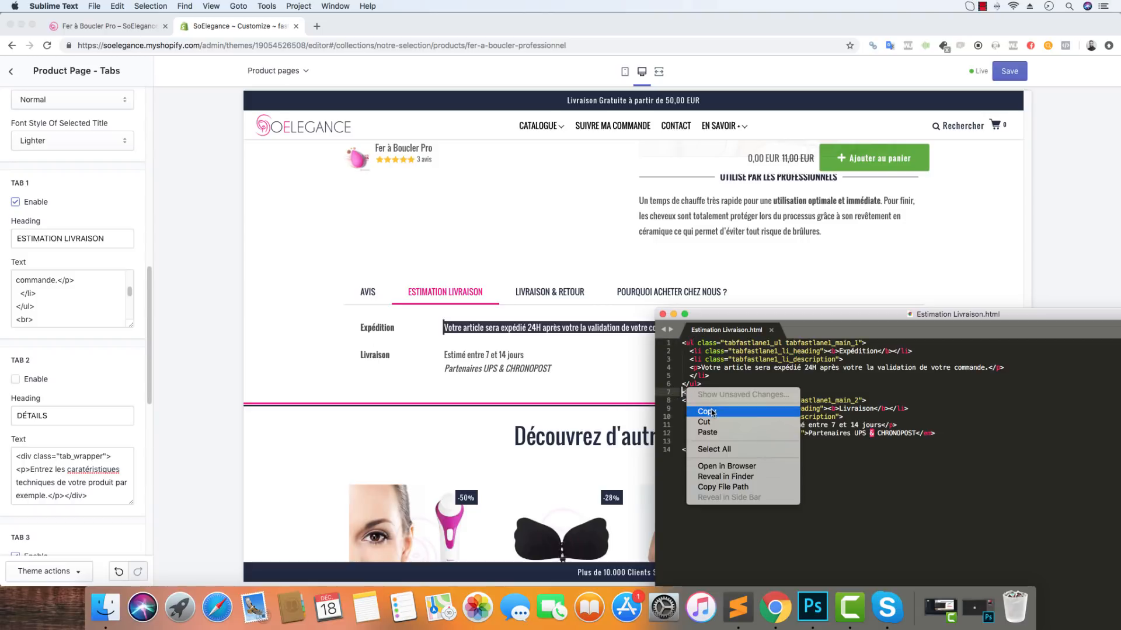
click(712, 412)
click(721, 458)
key(Return)
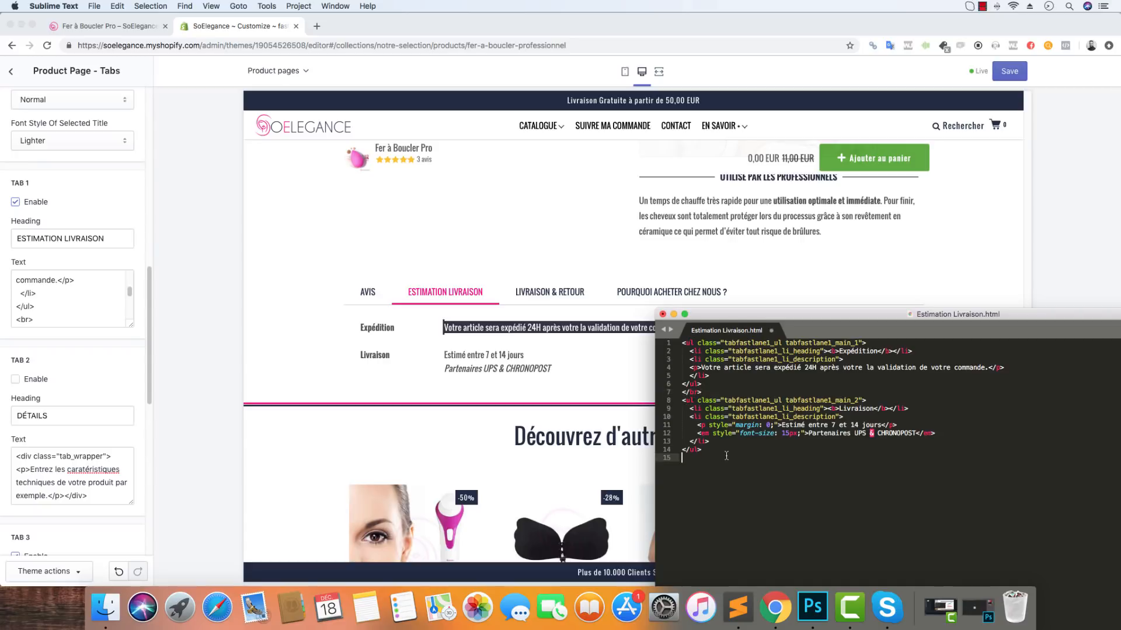
key(super+v)
Copy the whole Expédition <ul> block, lines 1 to 6, and paste it on a new line after the last </br>
drag(707, 380, 682, 343)
right_click(696, 351)
click(716, 375)
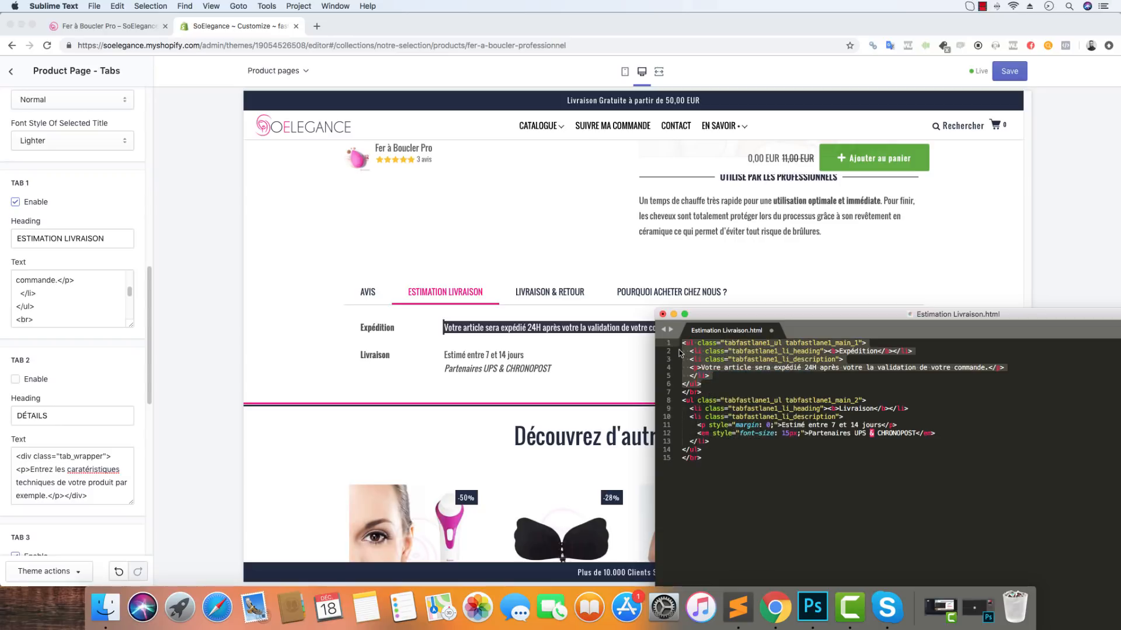
click(683, 345)
click(693, 385)
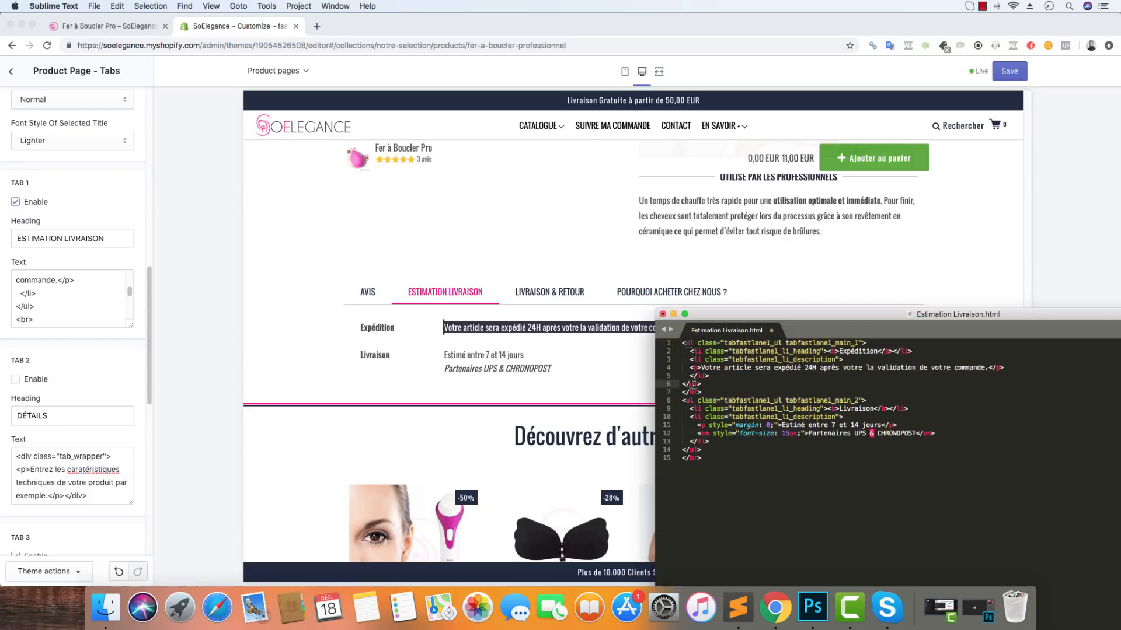
drag(705, 383, 683, 336)
right_click(696, 352)
click(716, 376)
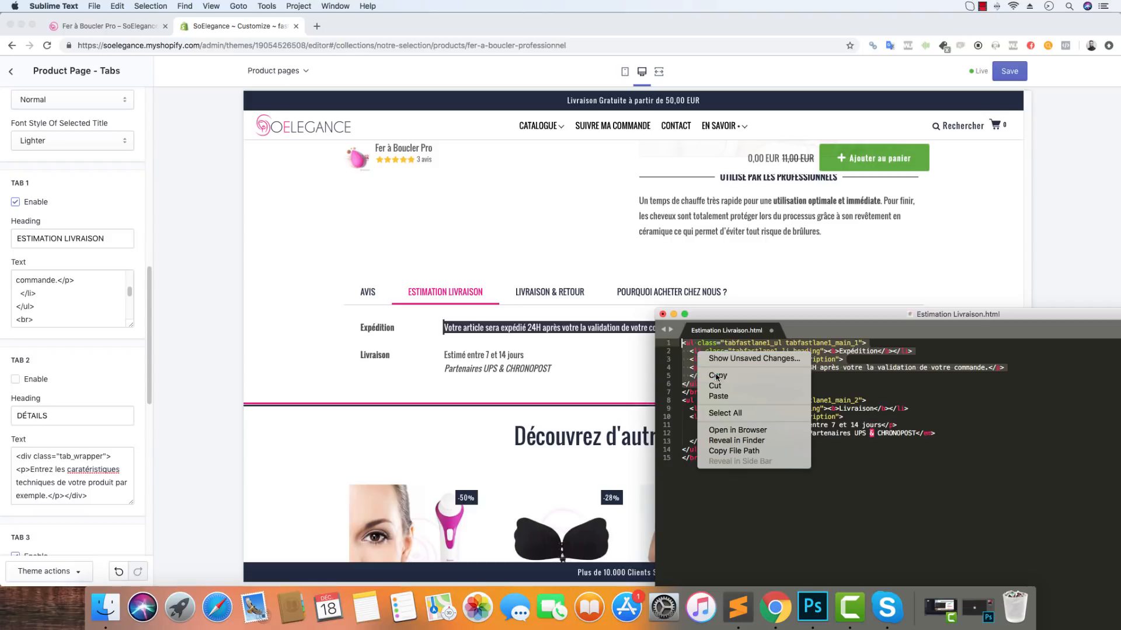
click(707, 465)
key(Return)
key(super+v)
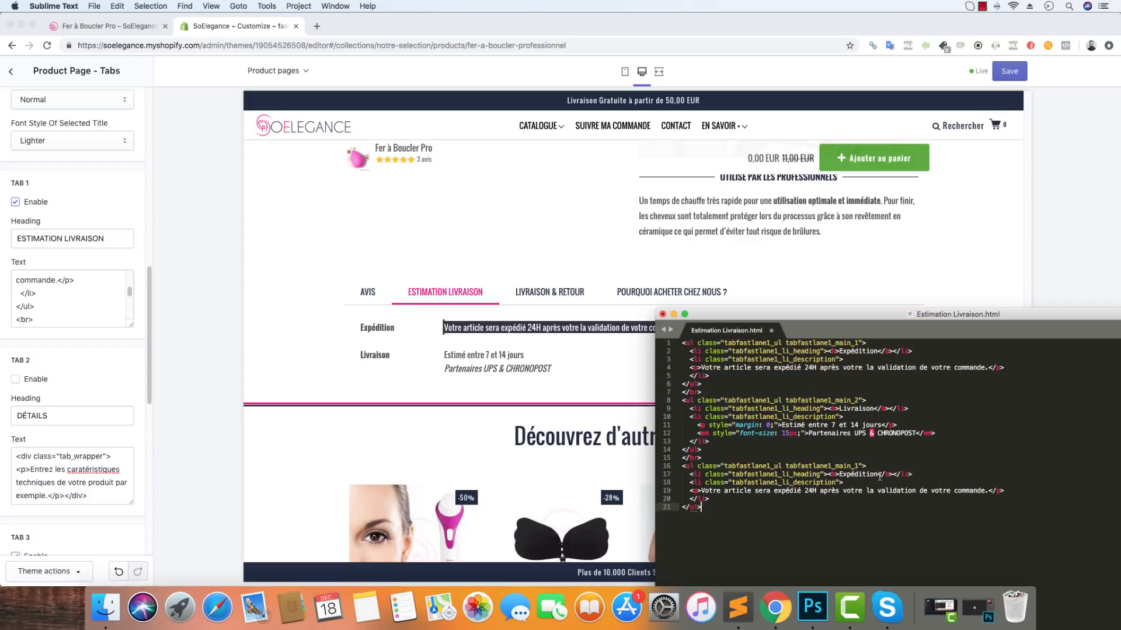
Change the pasted block's class to tabfastlane1_main_3 and replace its Expédition heading with Test
drag(879, 475, 839, 474)
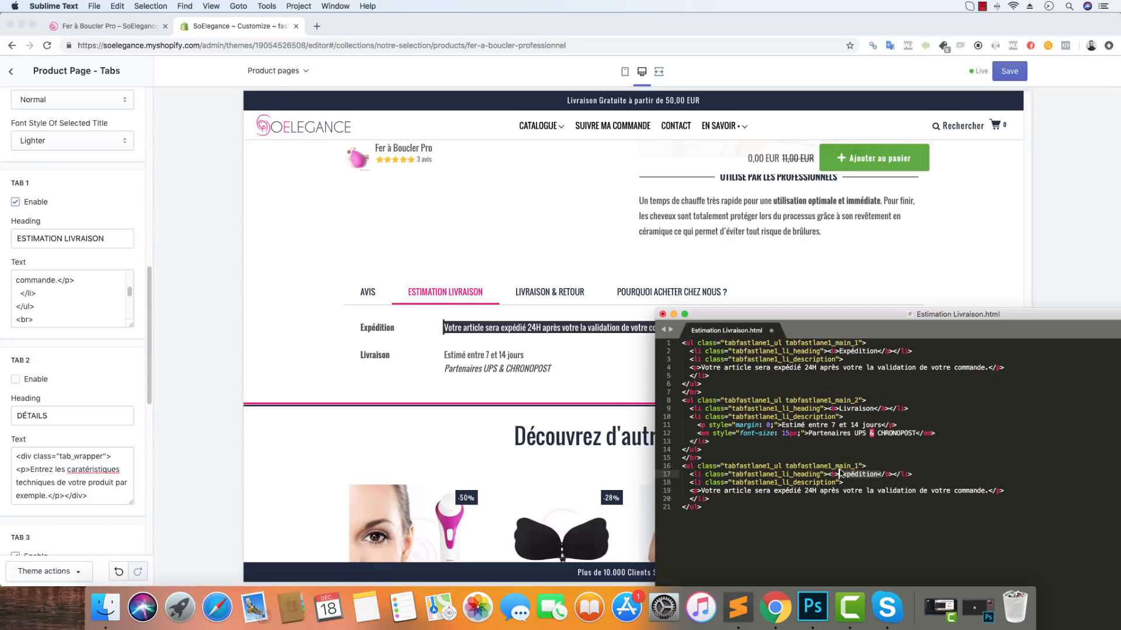
drag(879, 350, 840, 350)
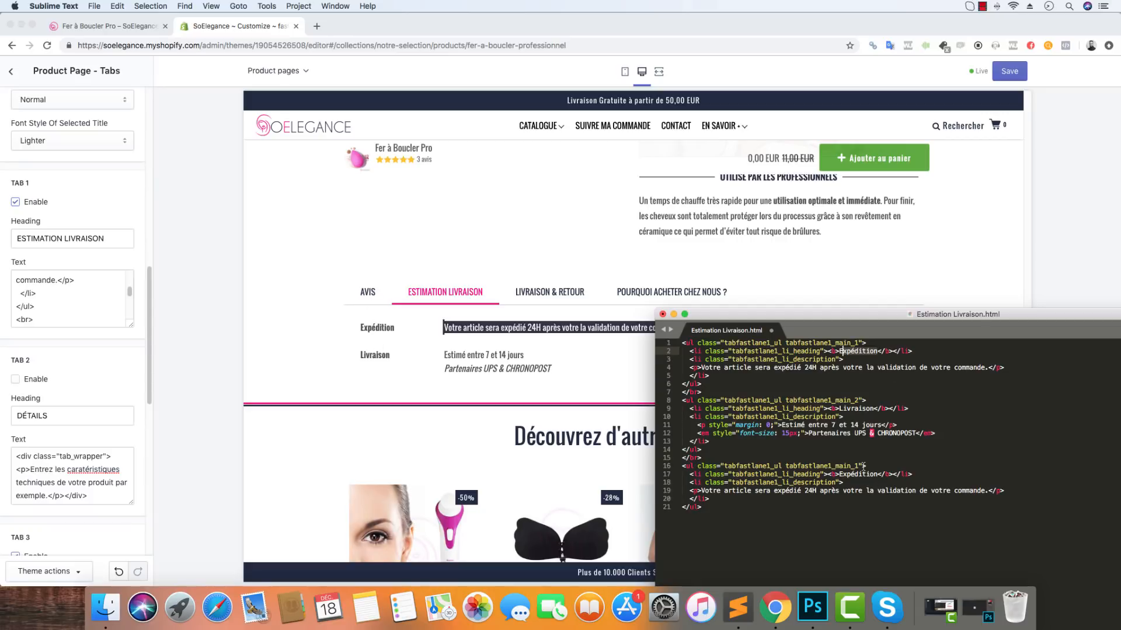
click(857, 400)
click(857, 465)
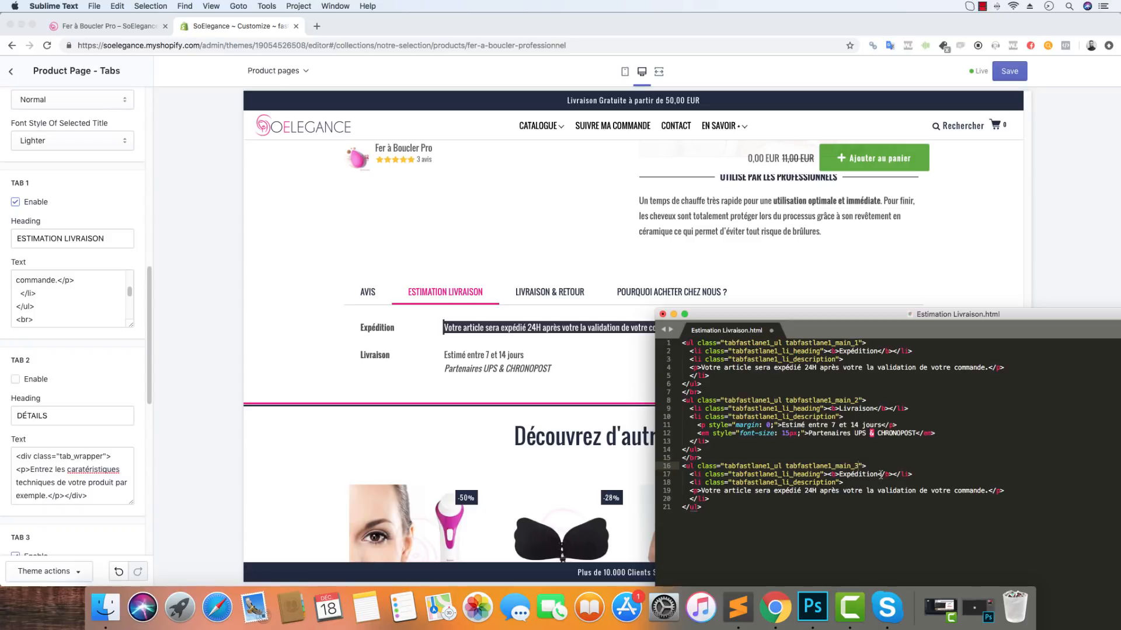
drag(877, 474, 839, 474)
text(Test)
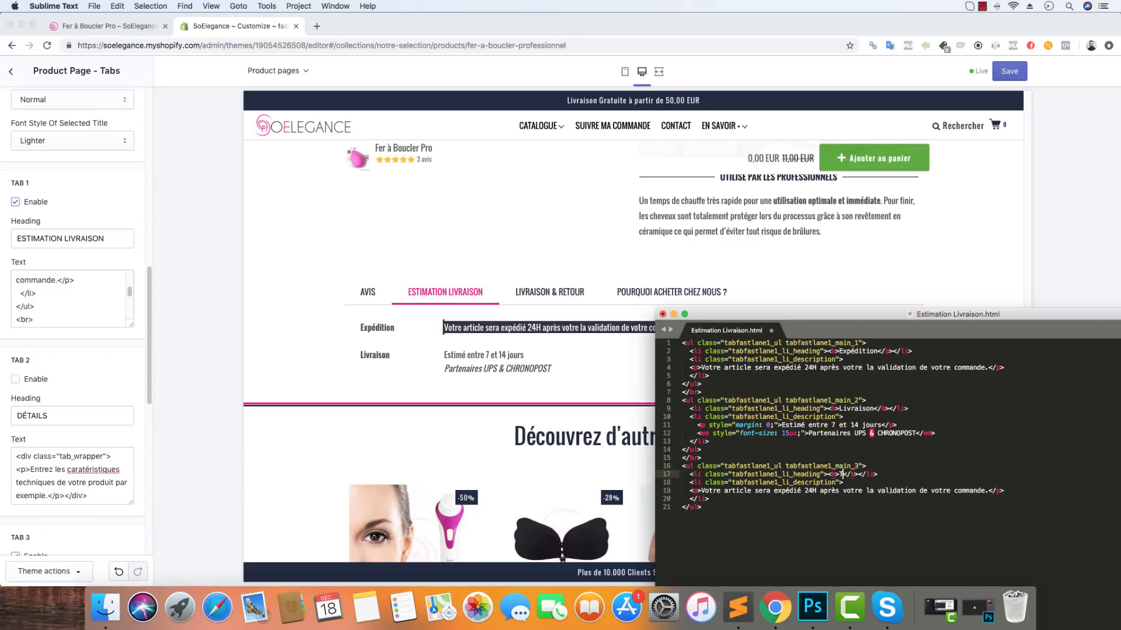
Replace the description sentence in the third block's paragraph with "Juste pour voir", undoing the accidental move of a word
double_click(984, 490)
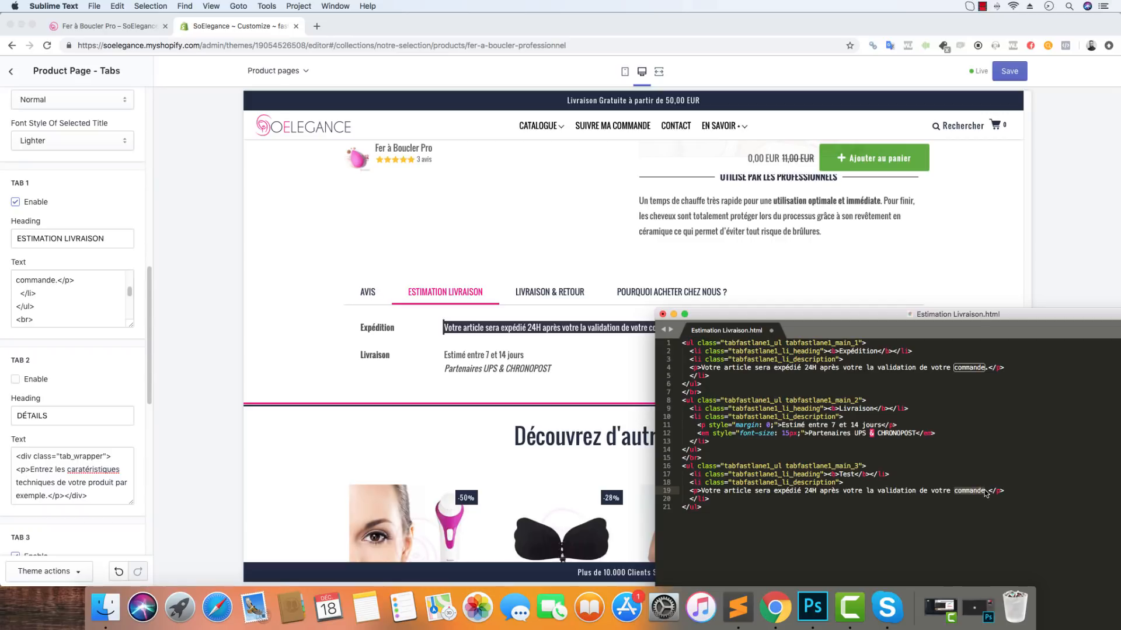
drag(984, 490, 708, 499)
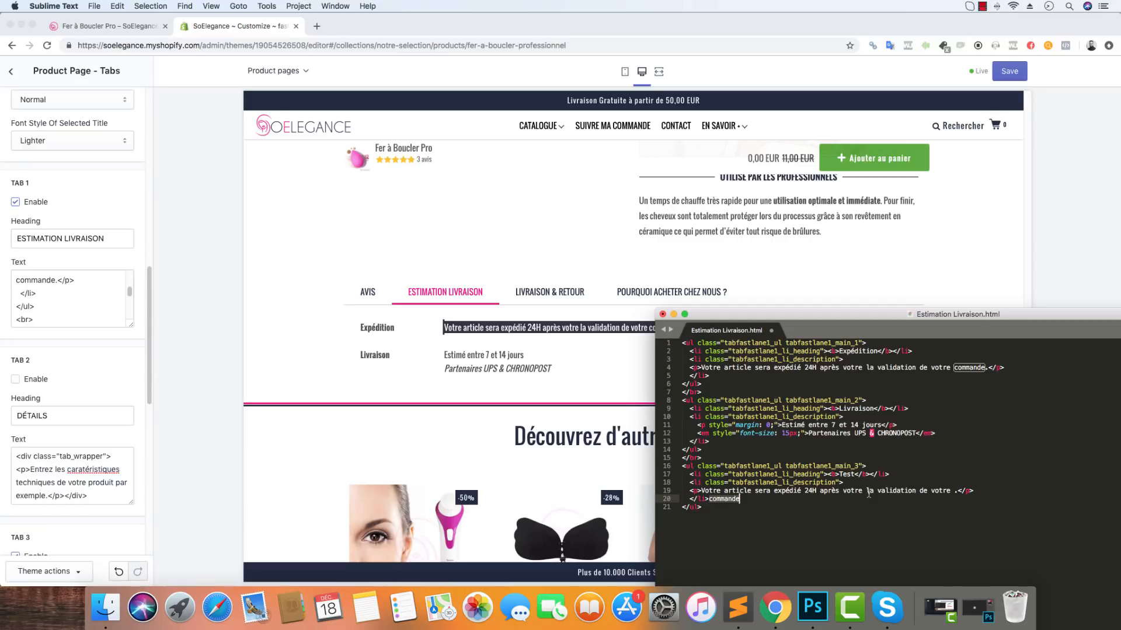
key(super+z)
click(998, 498)
drag(985, 490, 708, 491)
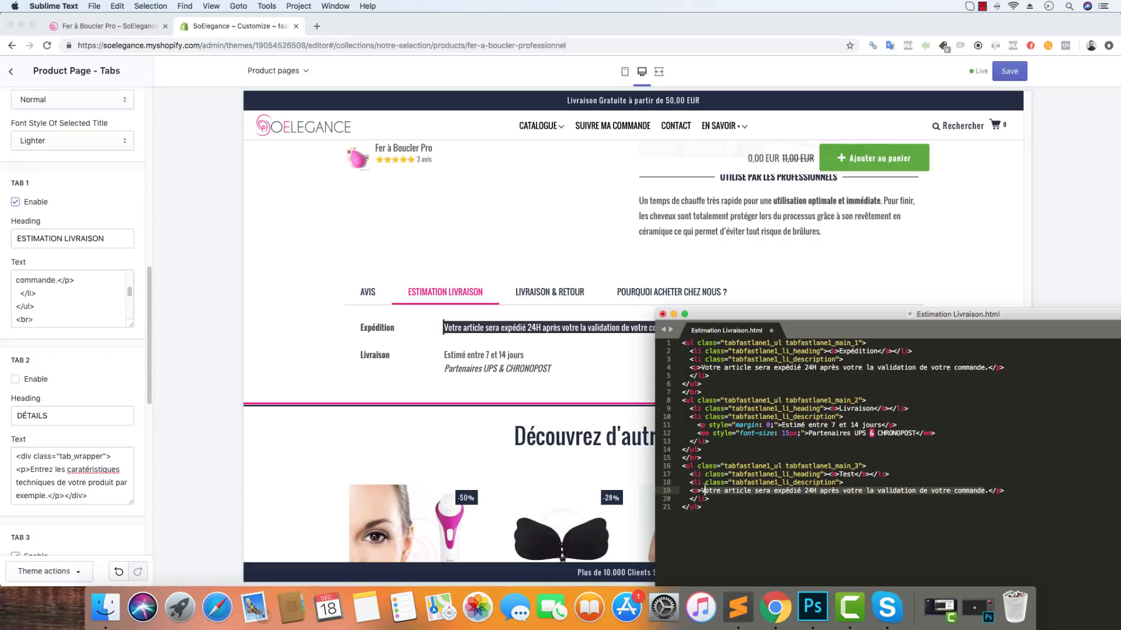
text(Juste pour voir)
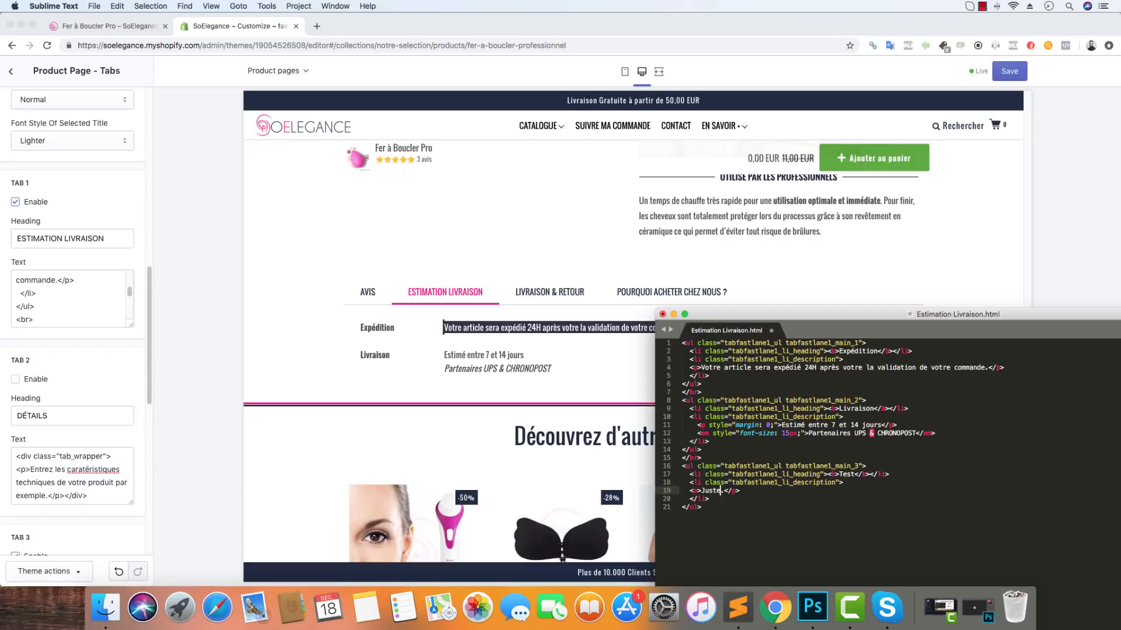
Complete the third block's sentence with "si ça marche" and copy the whole code of Estimation Livraison.html
text( si ça marche)
key(cmd+a)
right_click(773, 422)
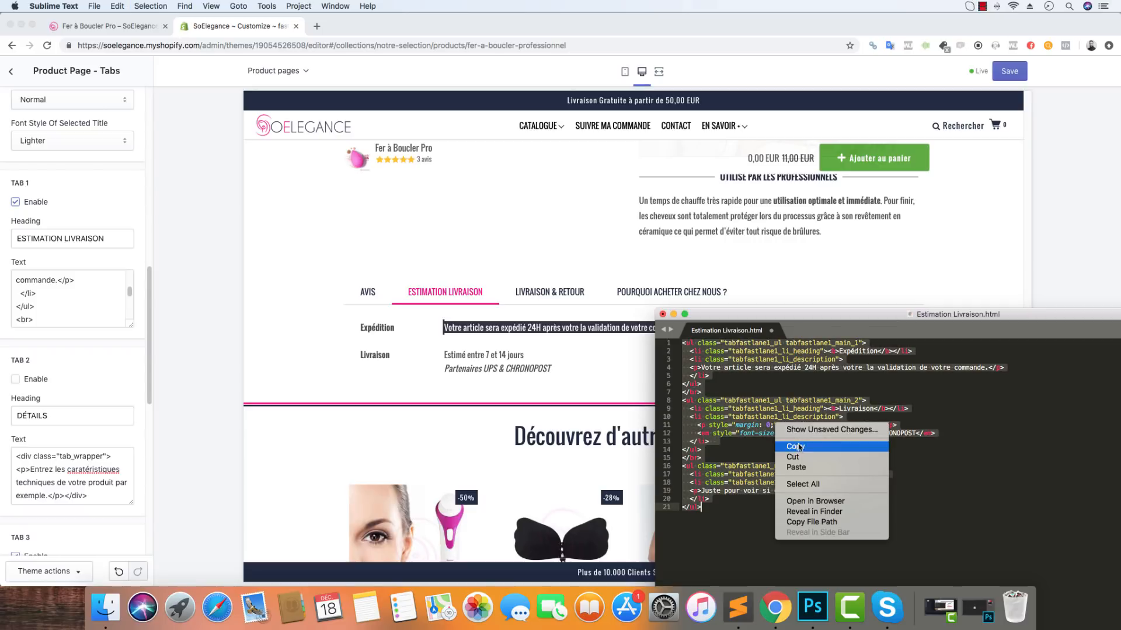
click(794, 447)
Switch to the theme editor in Chrome, replace Tab 1's entire text with the copied three-block code and save the theme
click(90, 294)
click(85, 299)
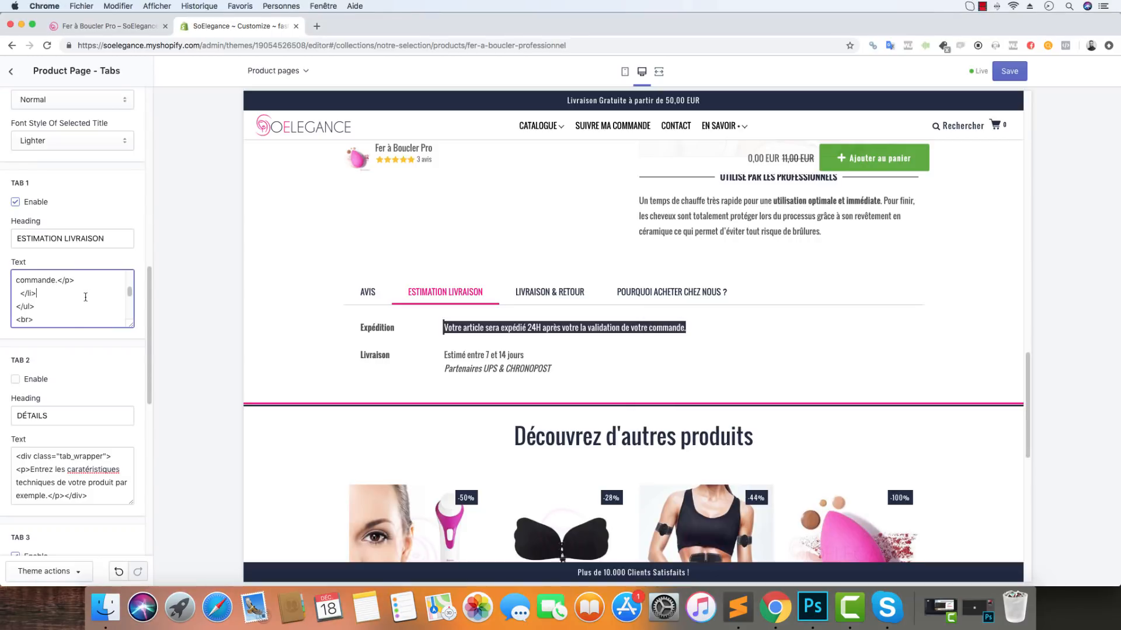
key(cmd+a)
key(BackSpace)
key(cmd+v)
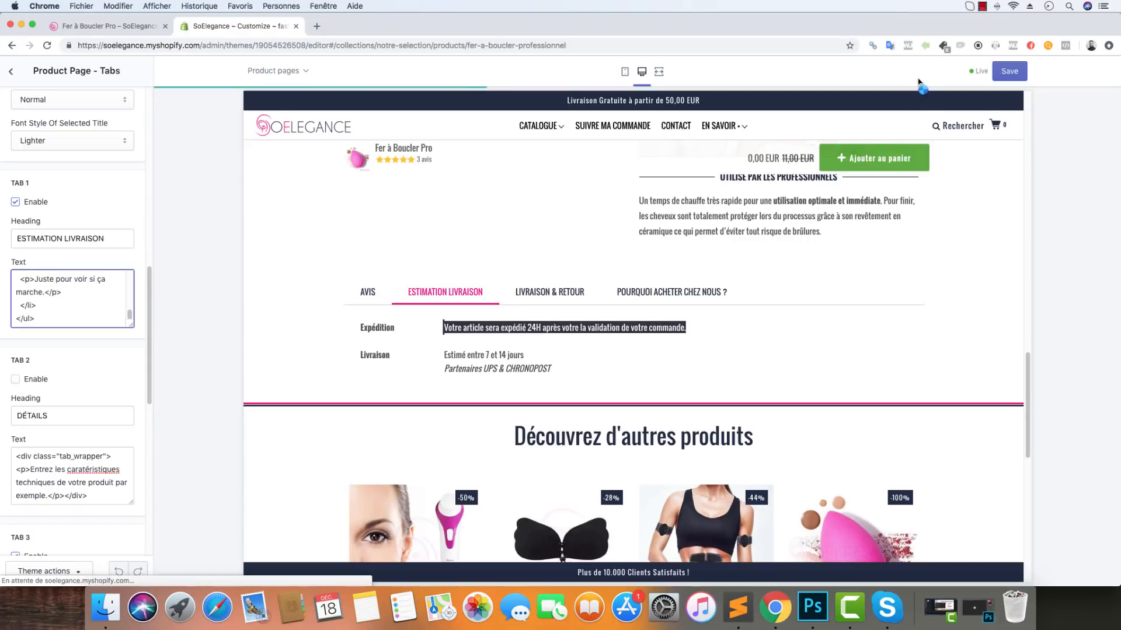
click(1009, 71)
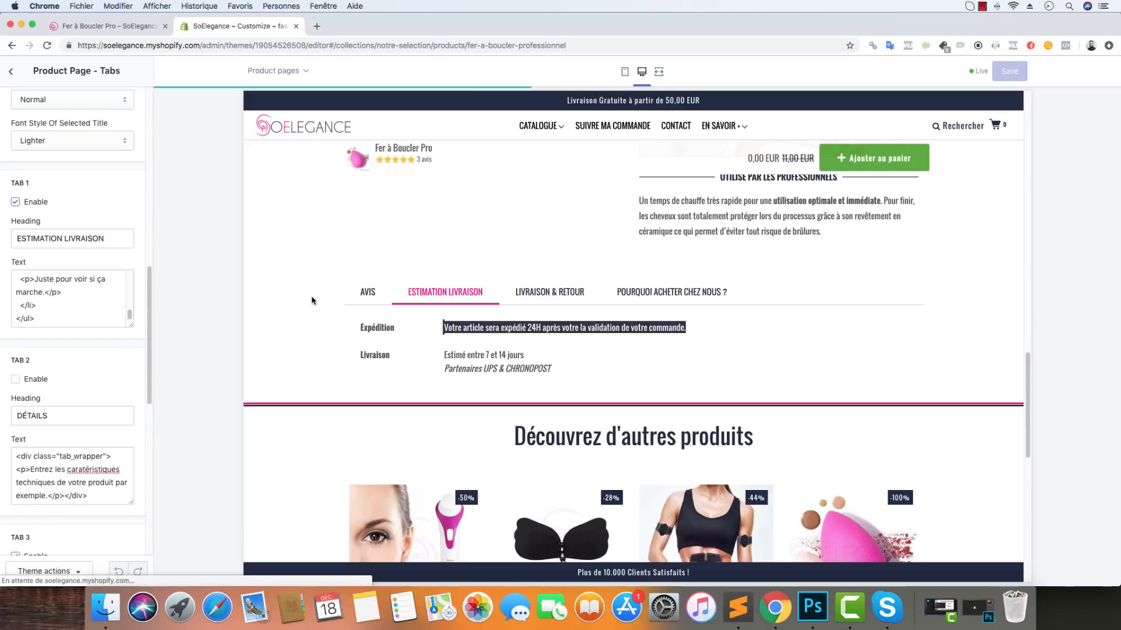
Compare the Partenaires UPS & CHRONOPOST line in the preview with its <em> line in Estimation Livraison.html in Sublime Text
drag(566, 366, 446, 368)
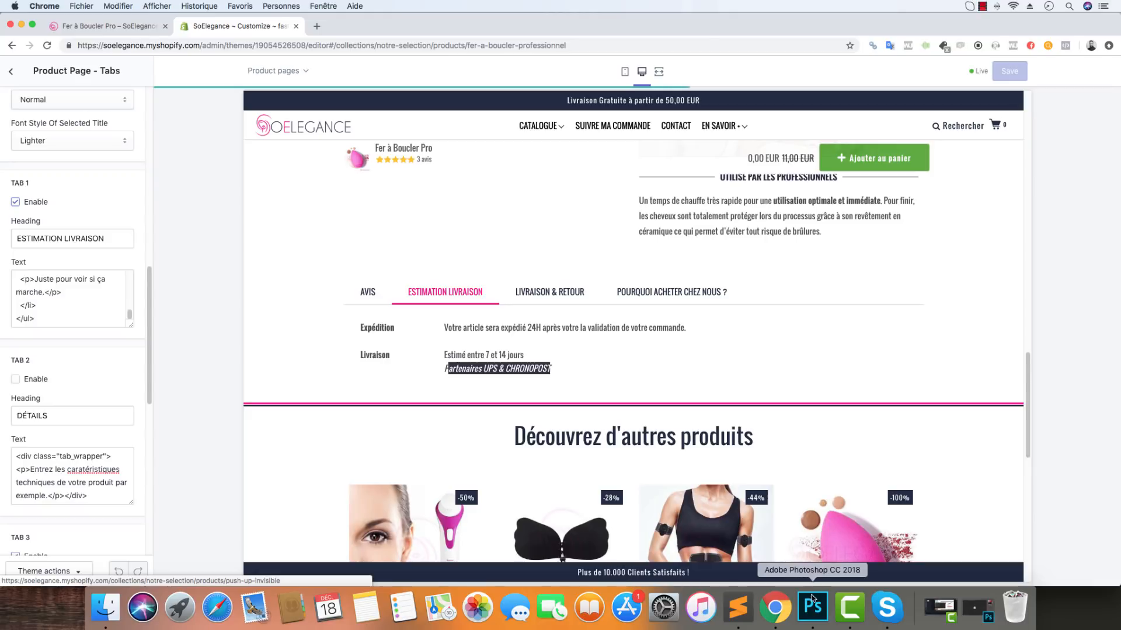
click(738, 607)
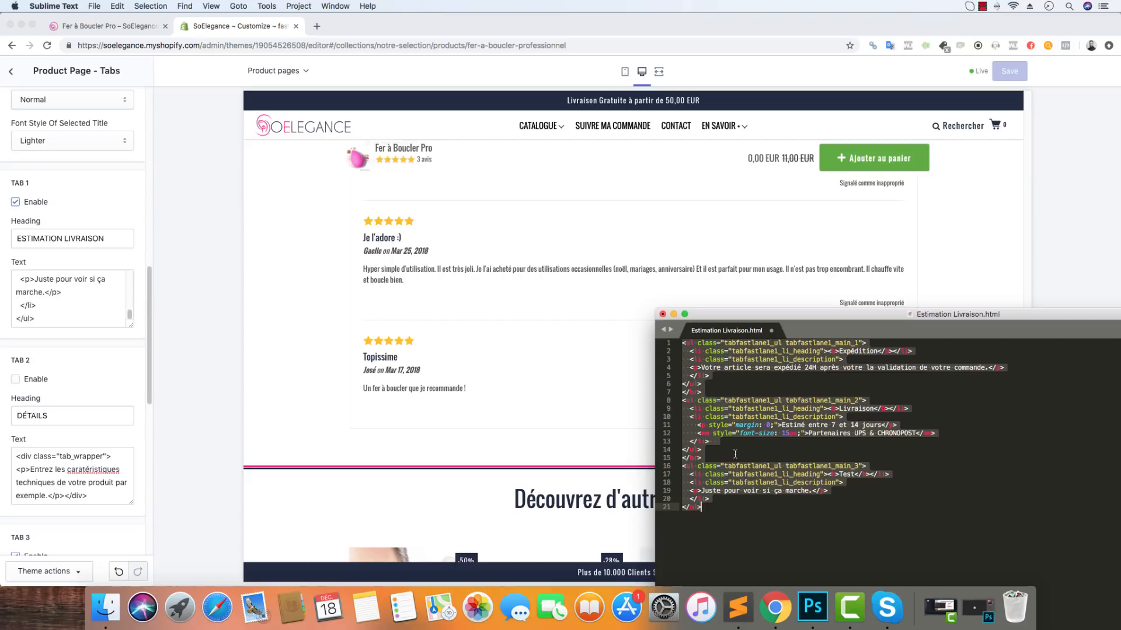
click(737, 448)
drag(697, 434, 925, 443)
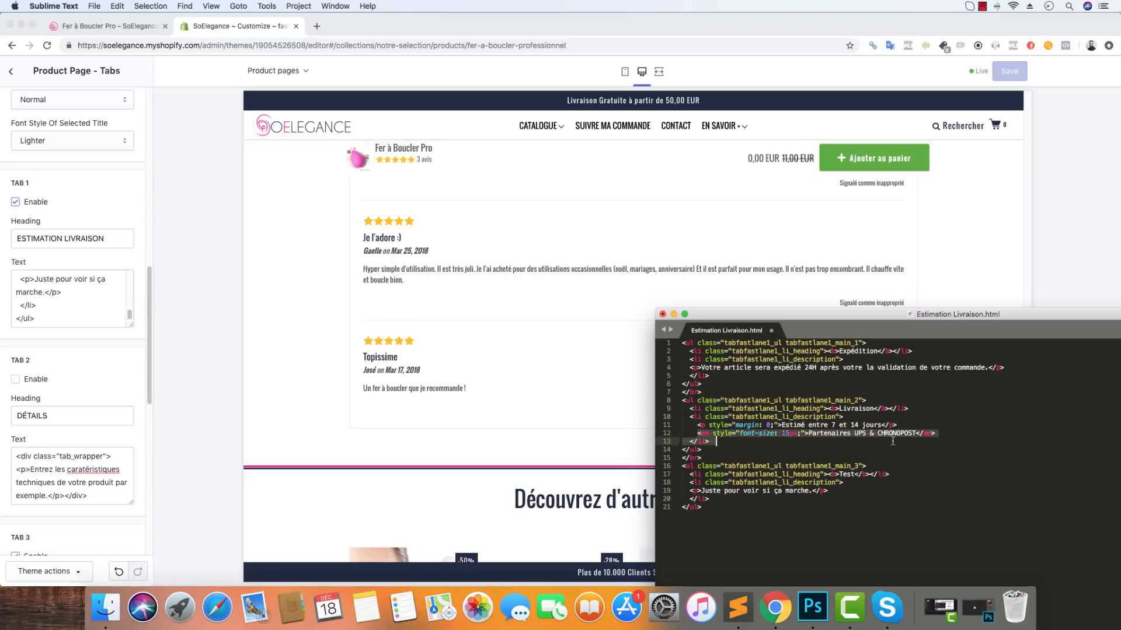
click(922, 445)
Return to Chrome and inspect the Test block in the preview's Estimation Livraison tab
click(350, 283)
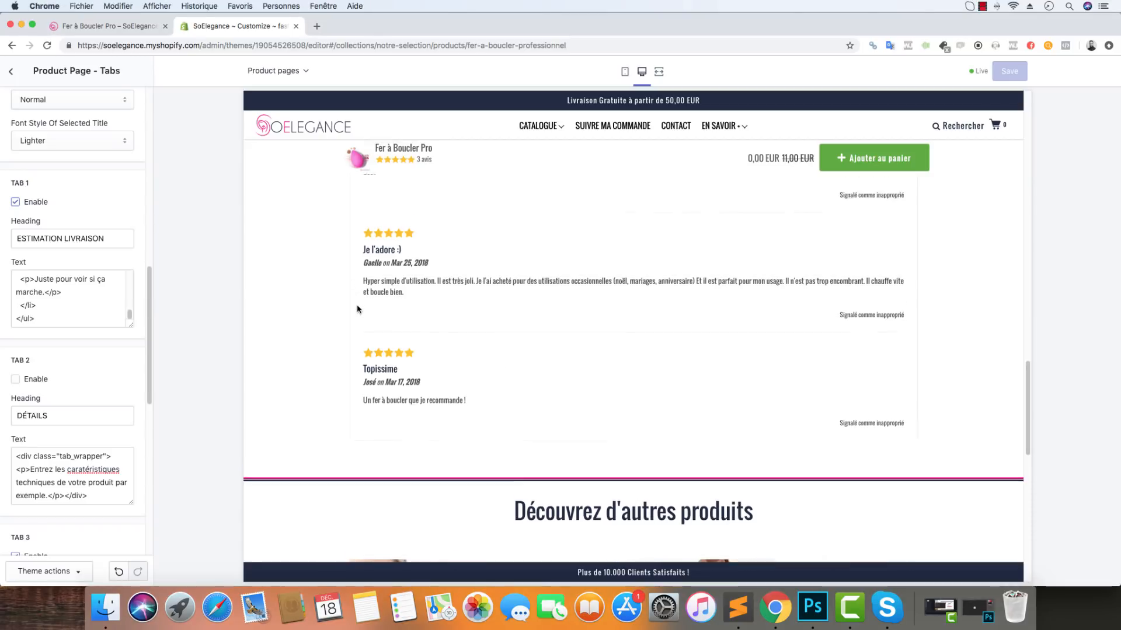
scroll(362, 303, up, 5)
click(425, 310)
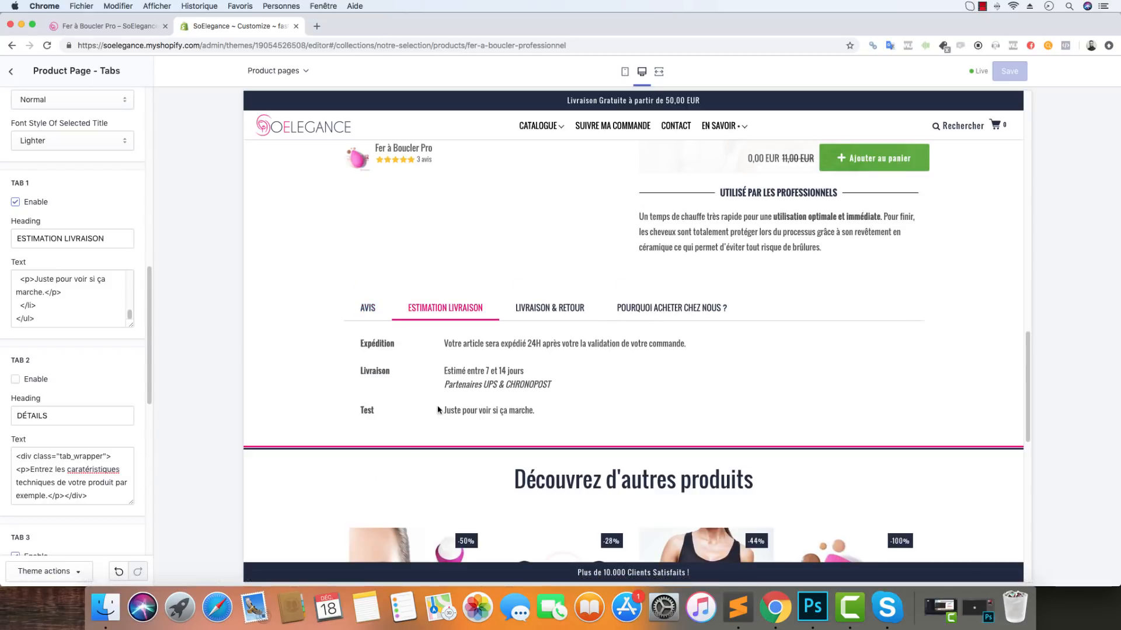
drag(438, 410, 570, 425)
click(538, 420)
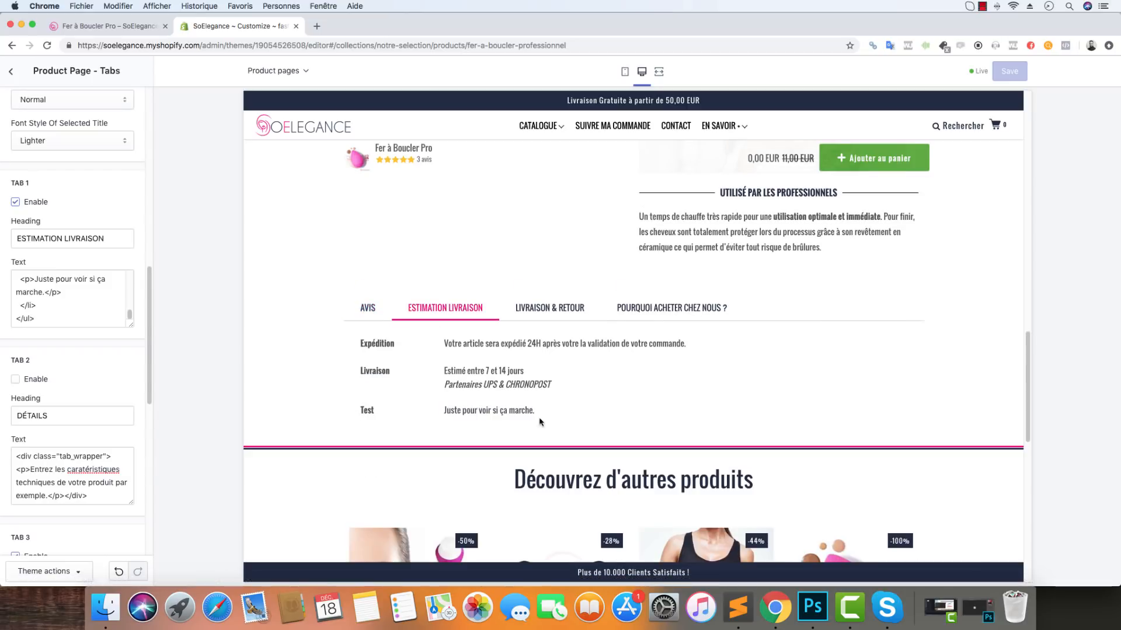
Delete the third block and its preceding </br> from Estimation Livraison.html in Sublime Text, then copy the remaining code
click(738, 607)
drag(705, 509, 711, 450)
key(BackSpace)
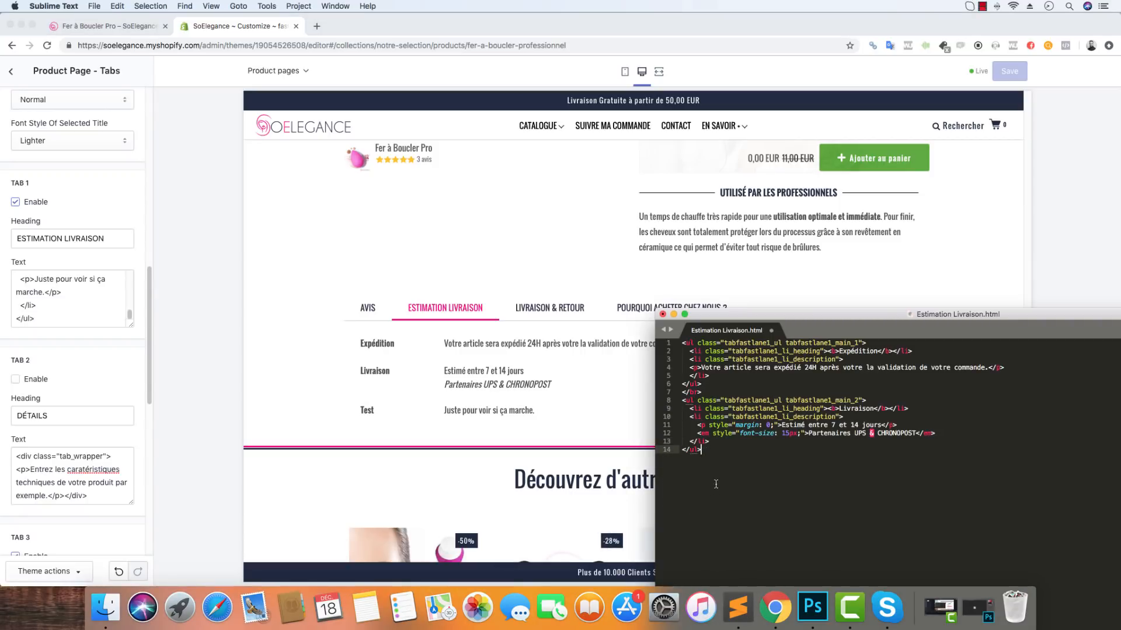
key(super+a)
right_click(707, 358)
click(728, 380)
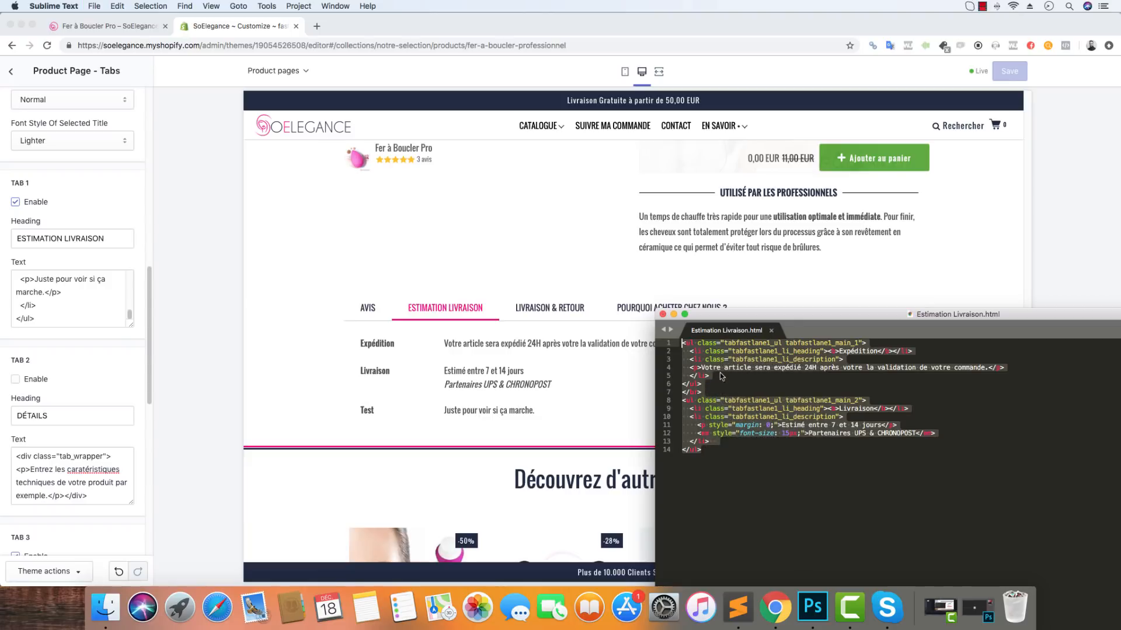
Replace Tab 1's text in the Chrome theme editor with the copied two-block code and save the theme
click(83, 308)
click(51, 306)
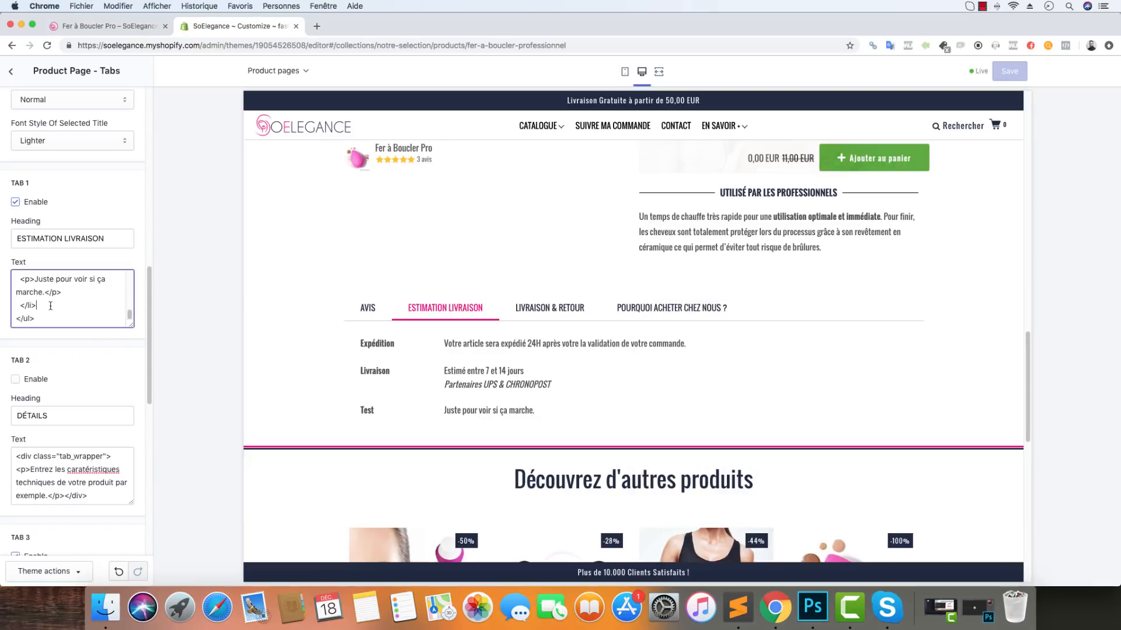
key(super+a)
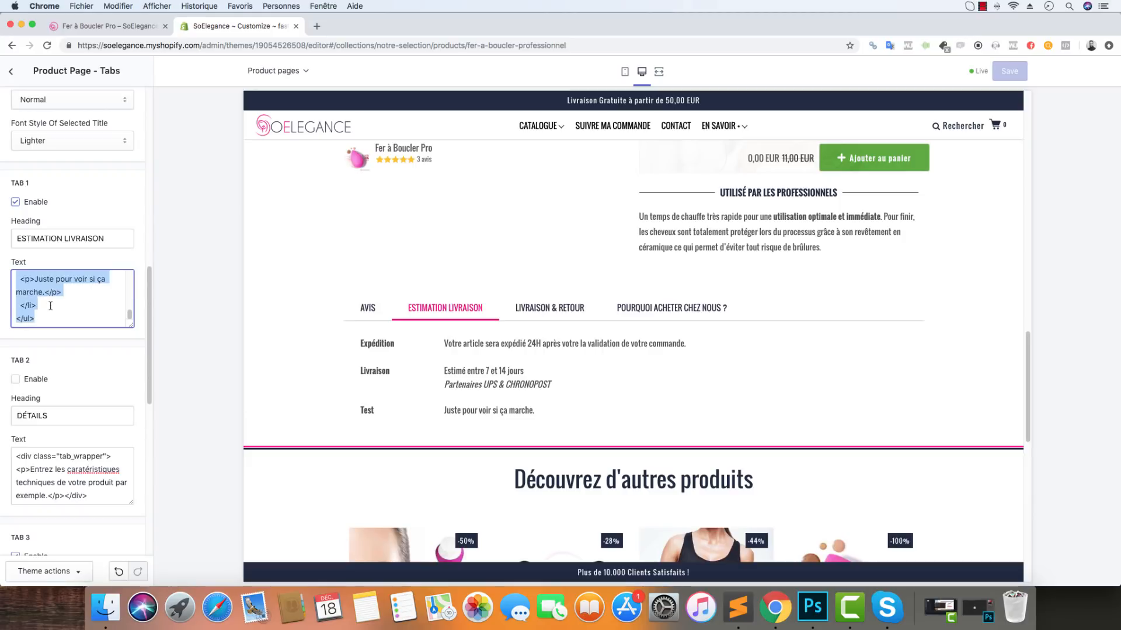
key(super+v)
click(1009, 71)
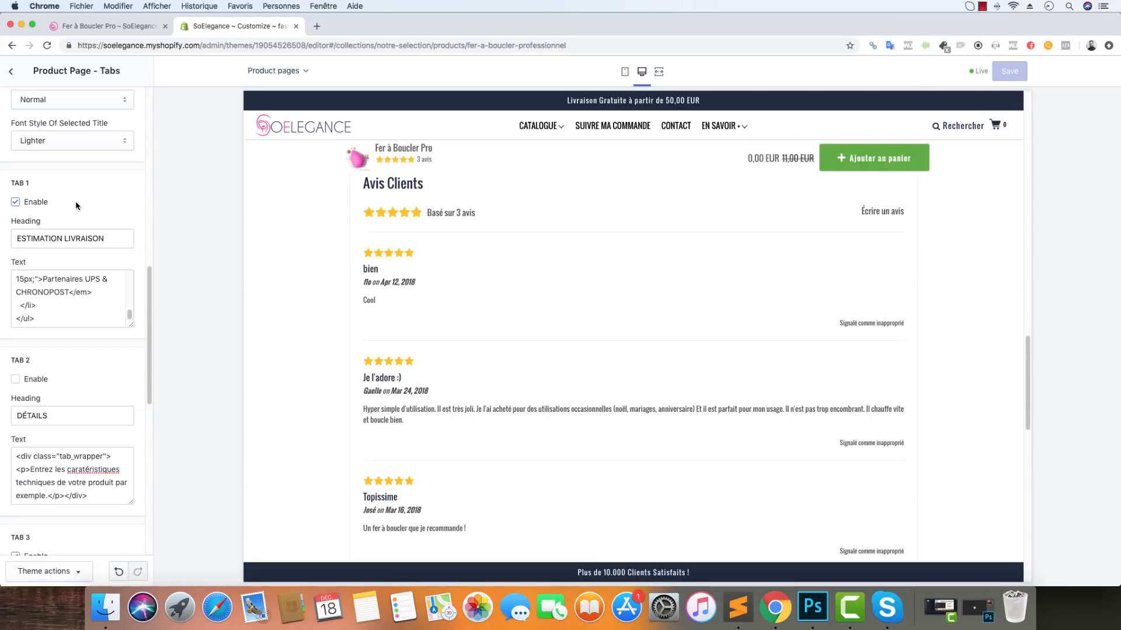
Examine the preview's Estimation Livraison, Livraison & Retour and Pourquoi acheter chez nous ? tabs, including the latter's introductory heading
scroll(463, 382, up, 4)
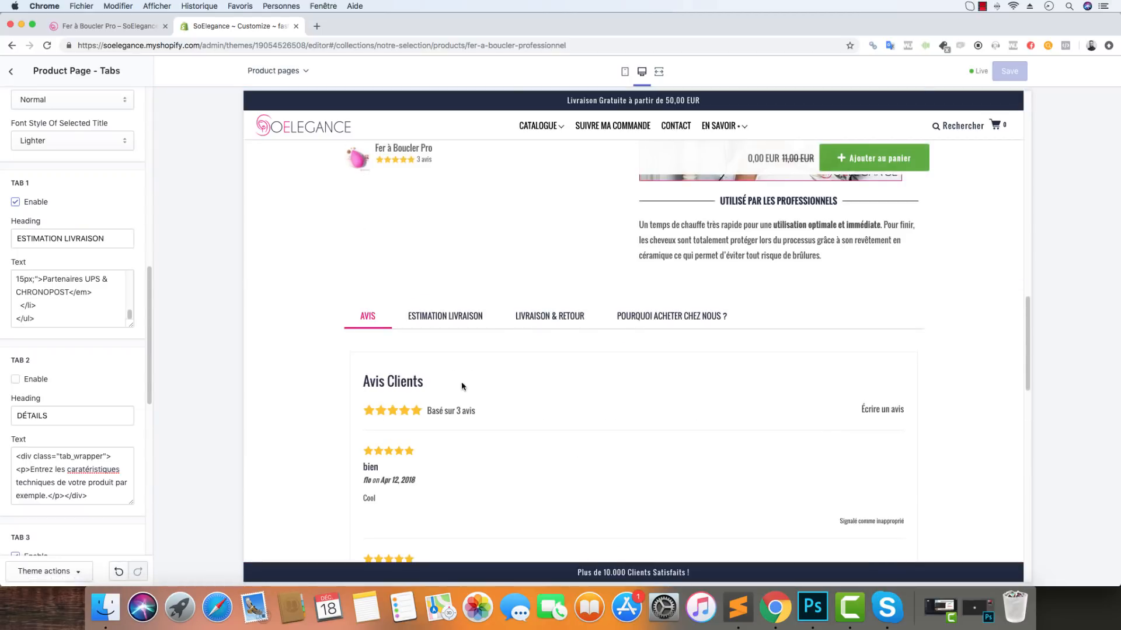
click(445, 317)
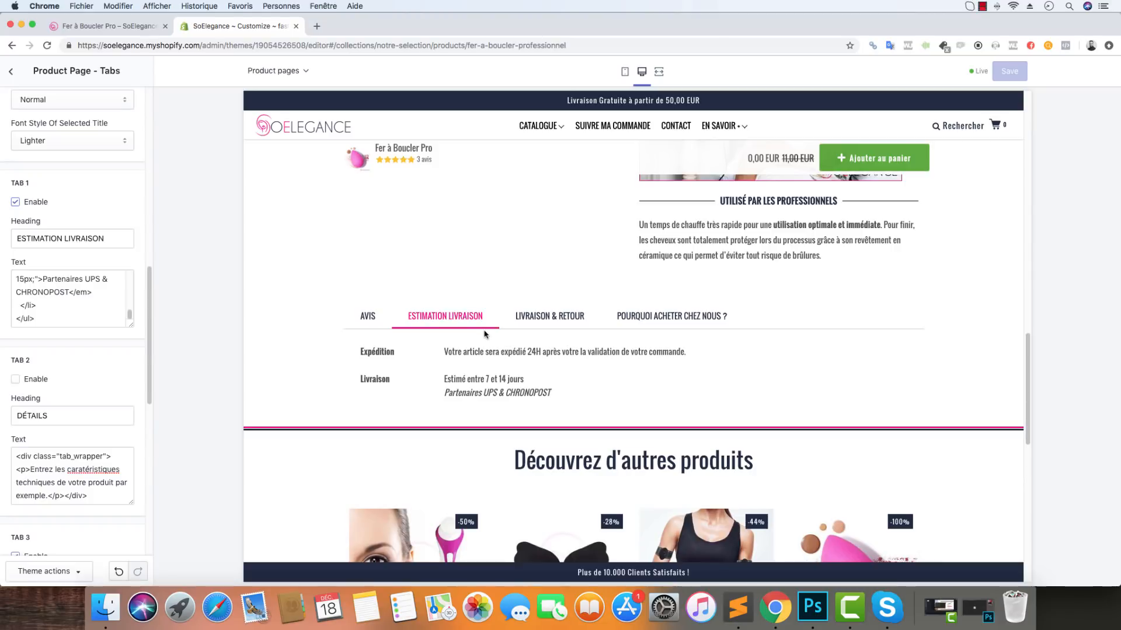
click(563, 315)
click(671, 319)
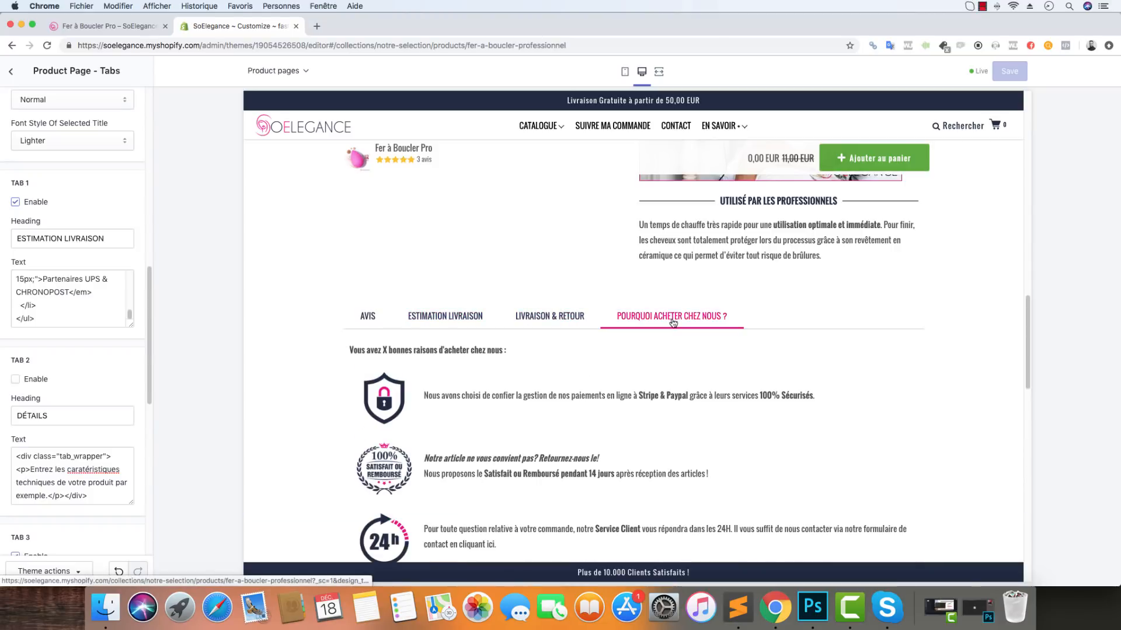
click(579, 322)
click(620, 324)
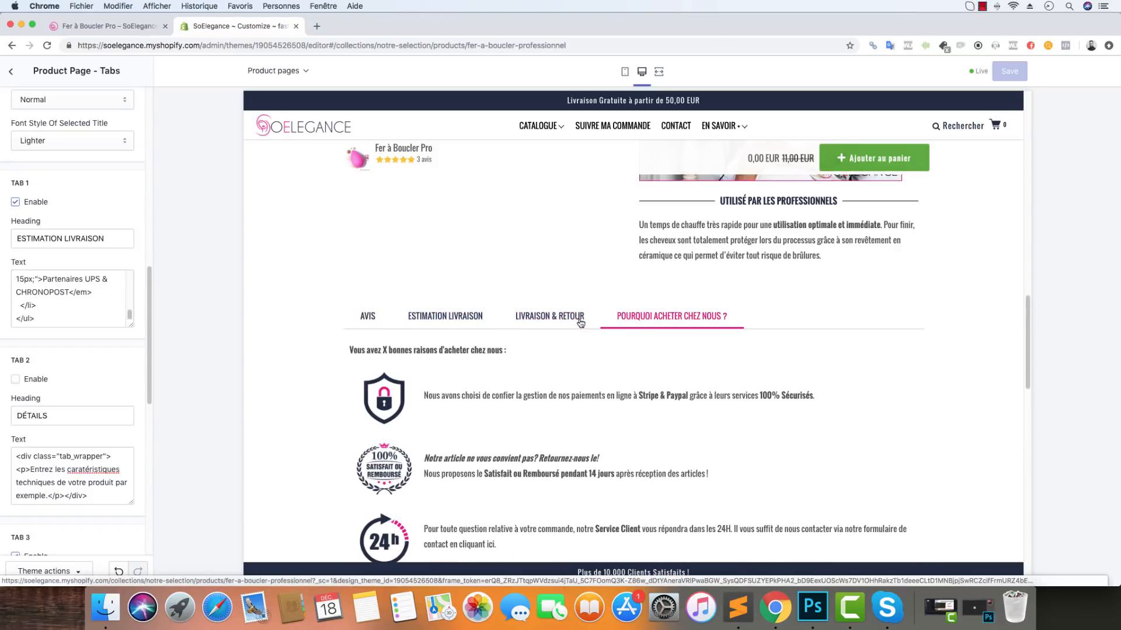
drag(516, 352, 348, 353)
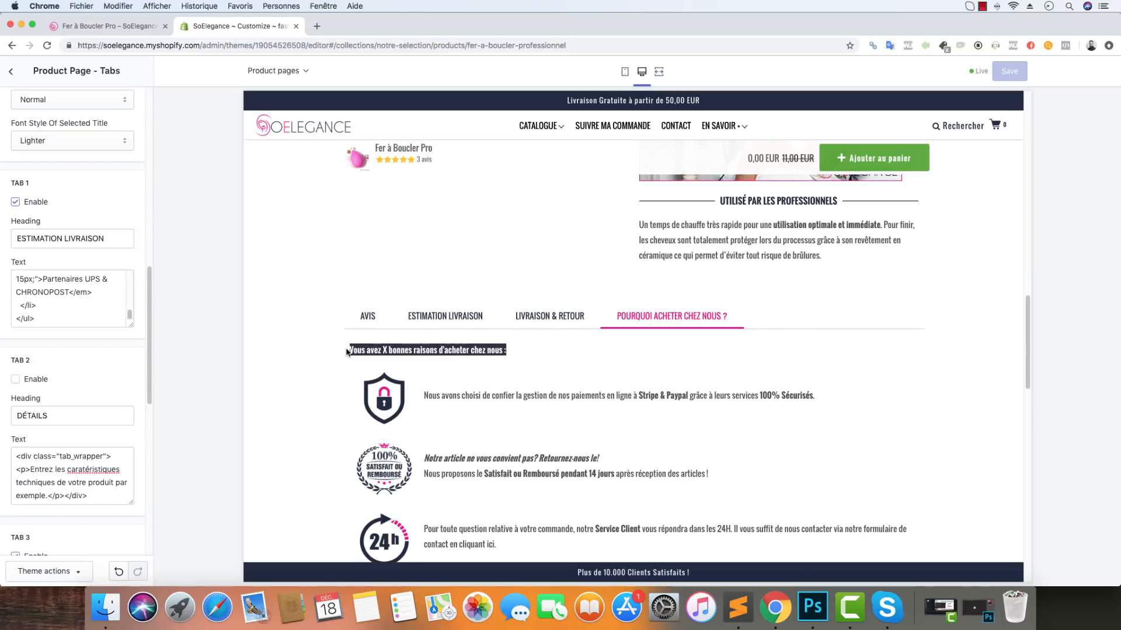
click(548, 320)
click(645, 323)
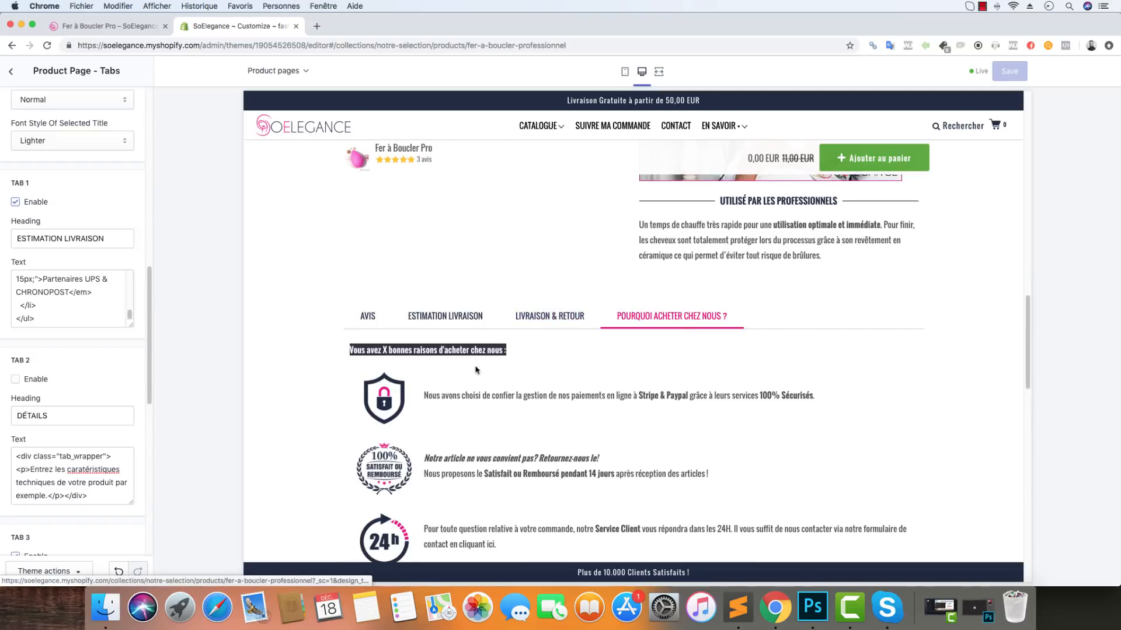
click(551, 317)
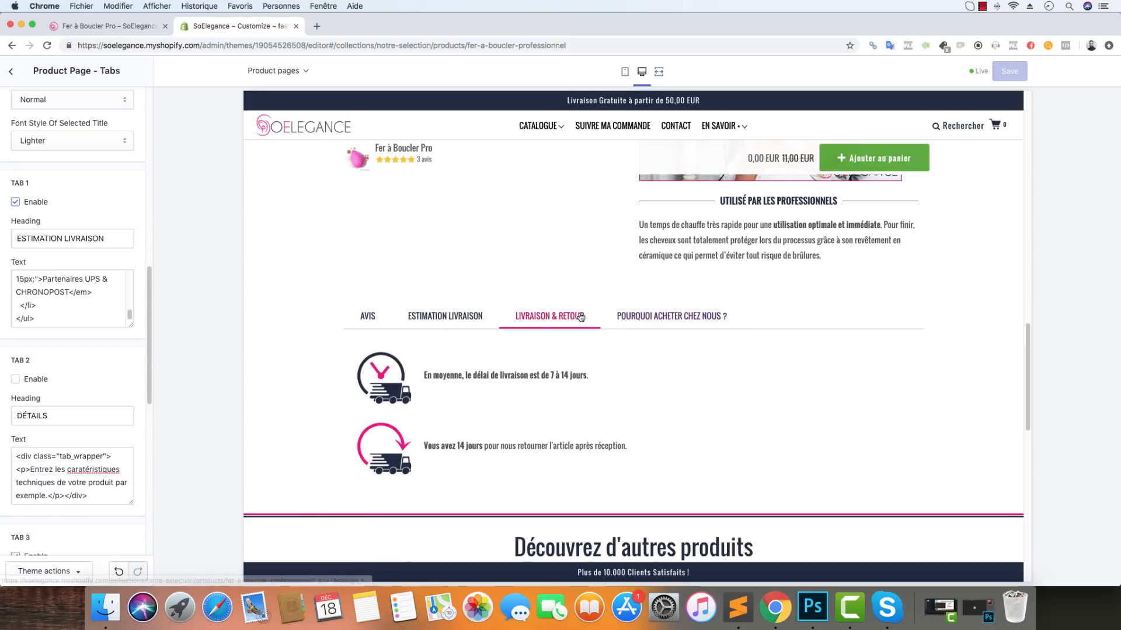
click(607, 324)
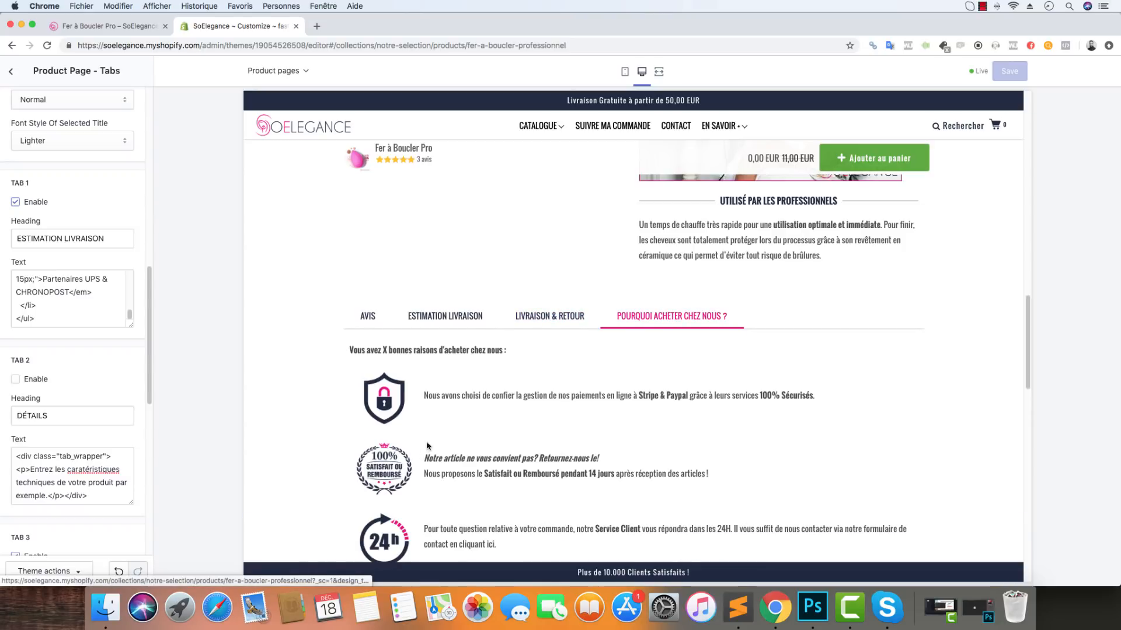
Open Pourquoi acheter chez nous.html from the Fichiers HTML folder in Finder with Sublime Text
click(111, 610)
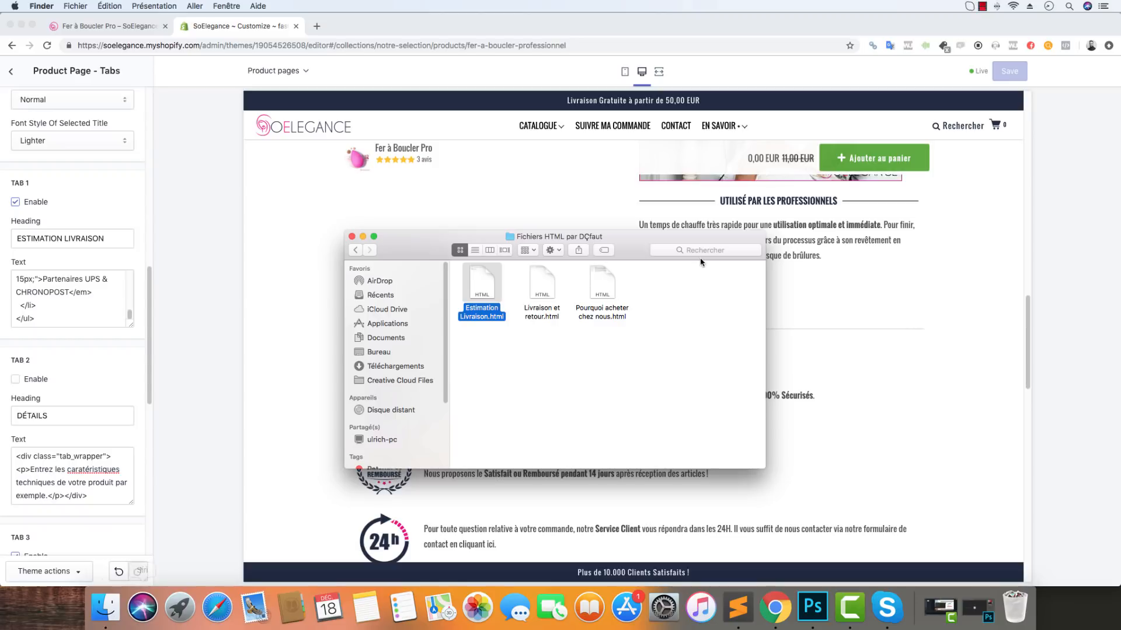
click(604, 284)
right_click(607, 283)
mouse_move(717, 300)
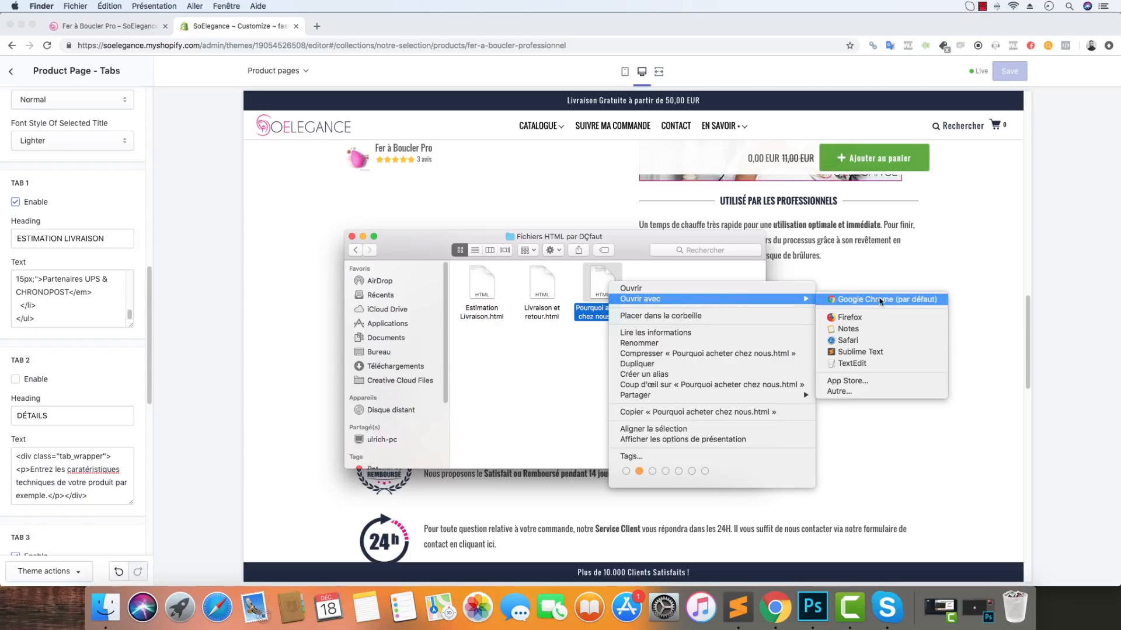
click(859, 352)
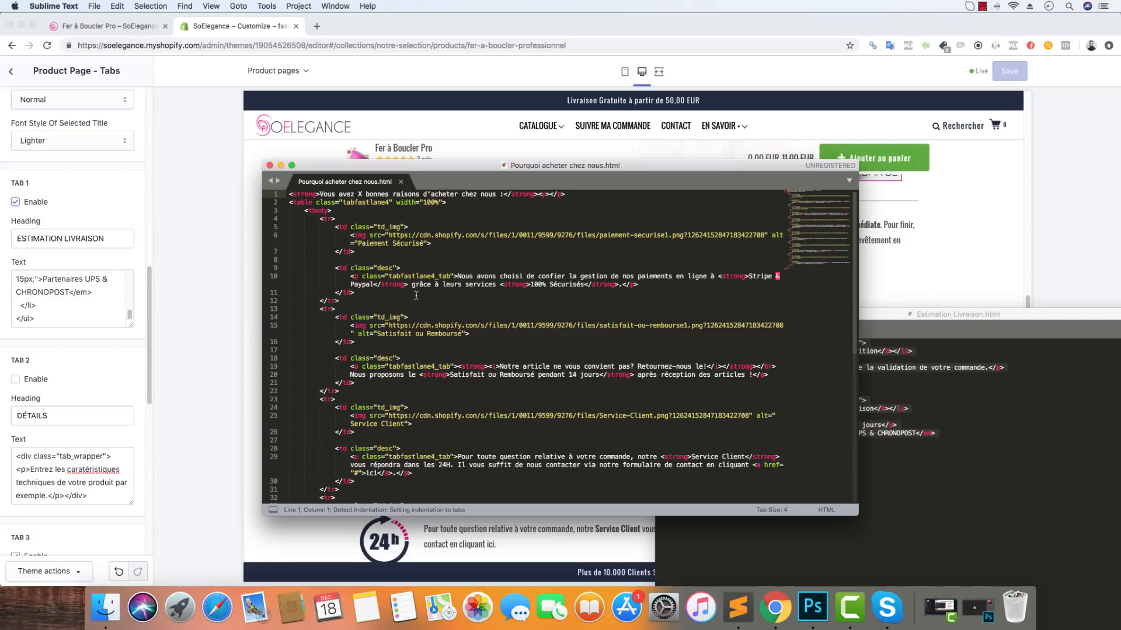
Delete the empty <p></p> tags at the end of line 1 and select the X in the heading sentence
click(416, 297)
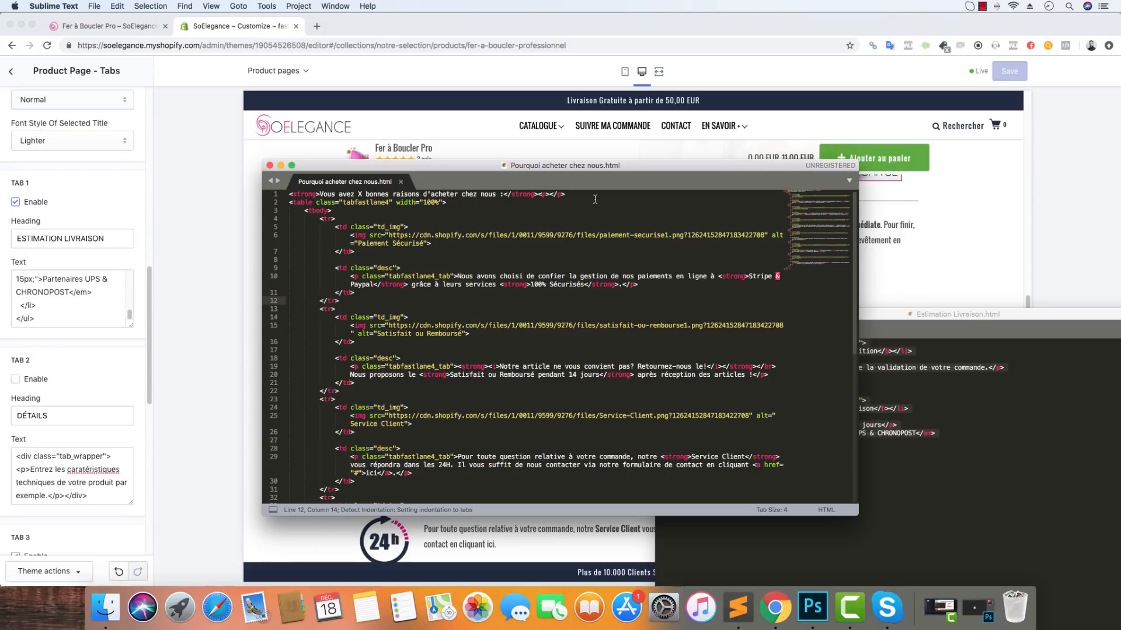
drag(572, 196, 537, 197)
key(BackSpace)
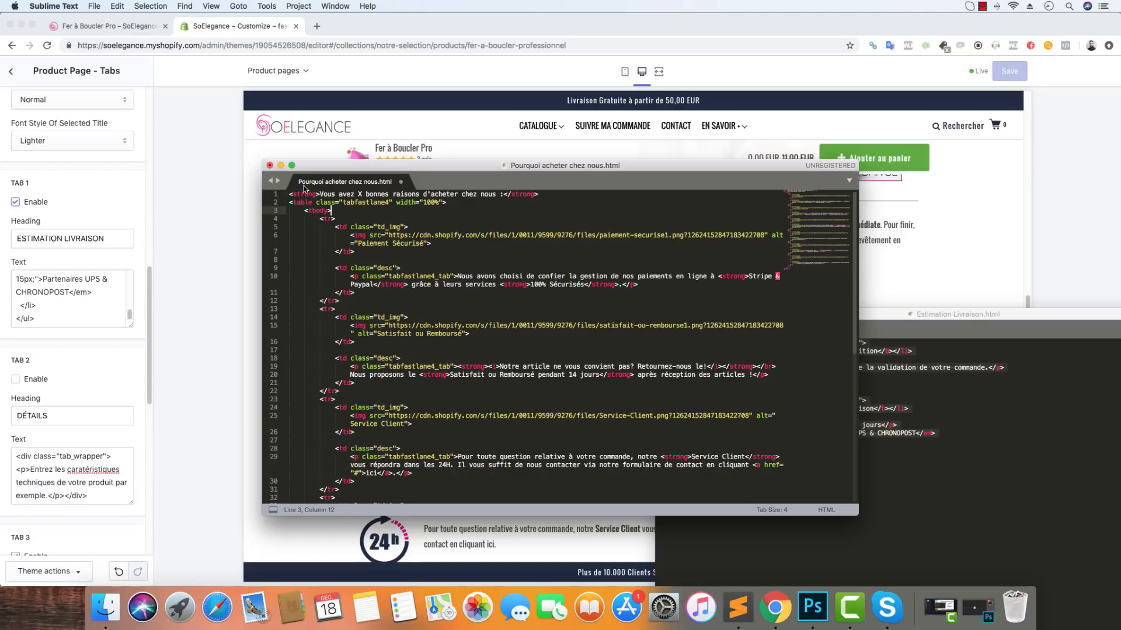
click(295, 194)
drag(363, 194, 357, 194)
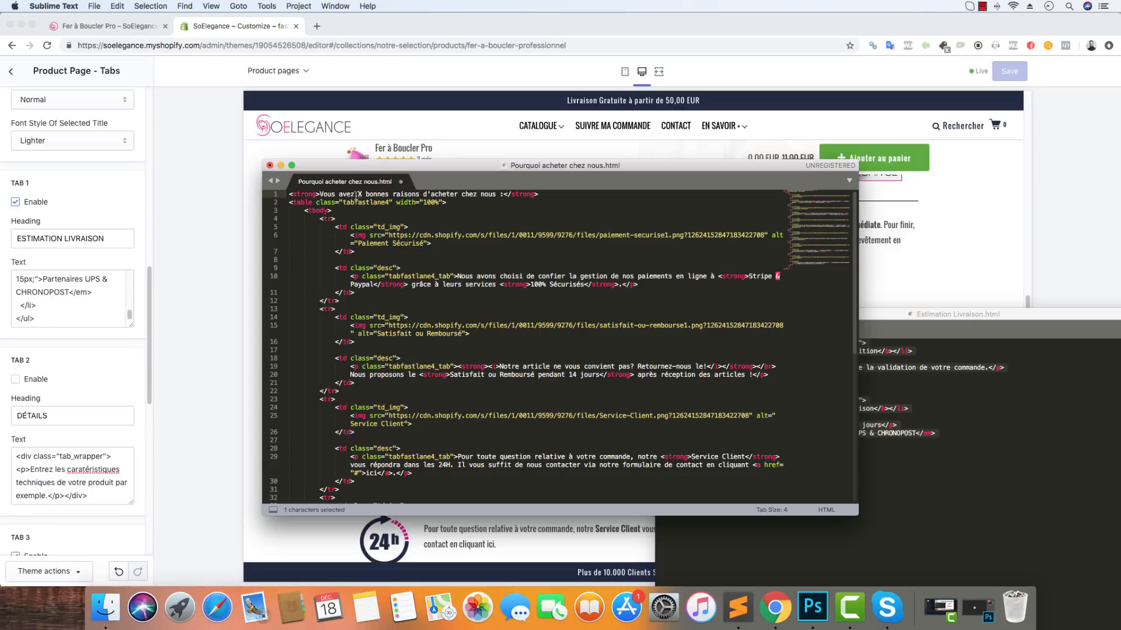
Examine the code of Pourquoi acheter chez nous.html from the opening <table> tag to the closing </table> tag
scroll(399, 268, down, 5)
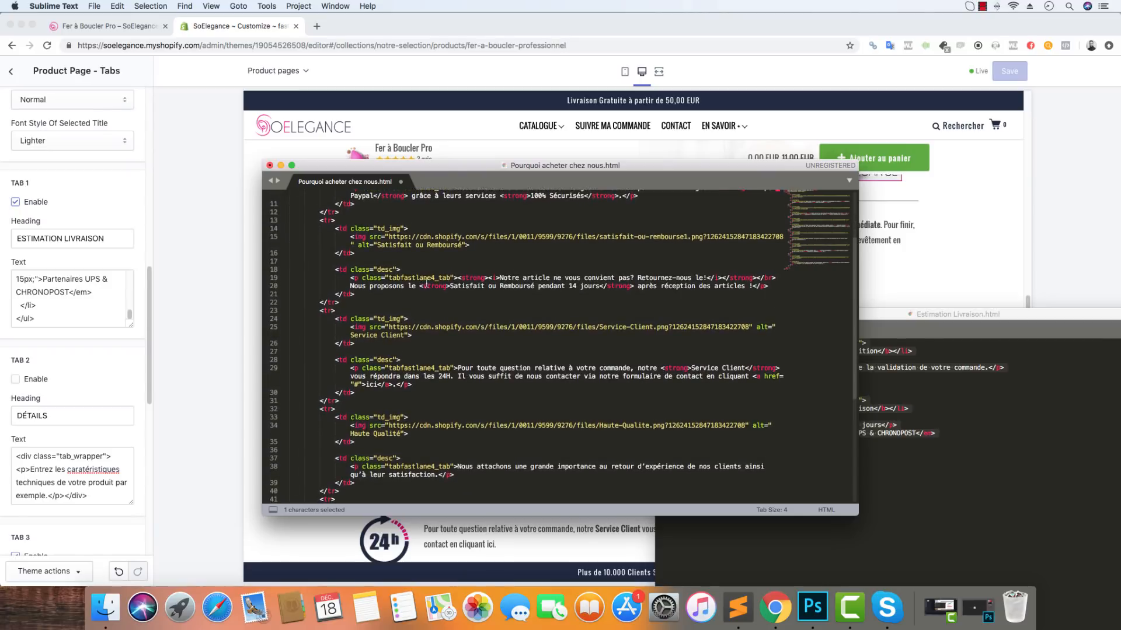
scroll(302, 226, up, 5)
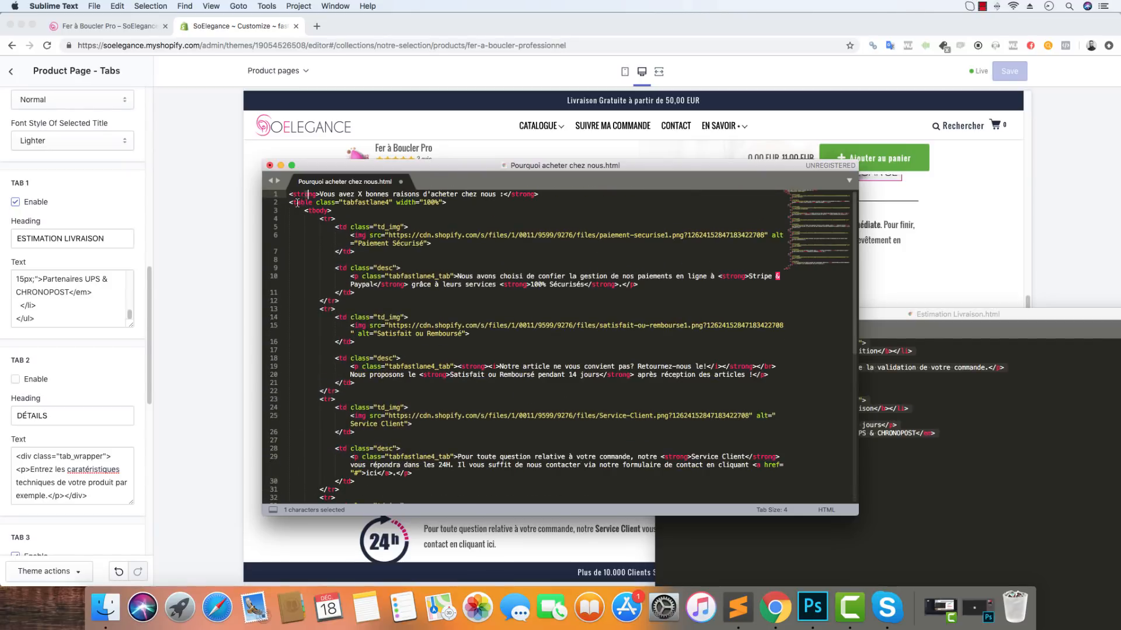
click(296, 202)
scroll(312, 286, down, 5)
scroll(334, 435, down, 2)
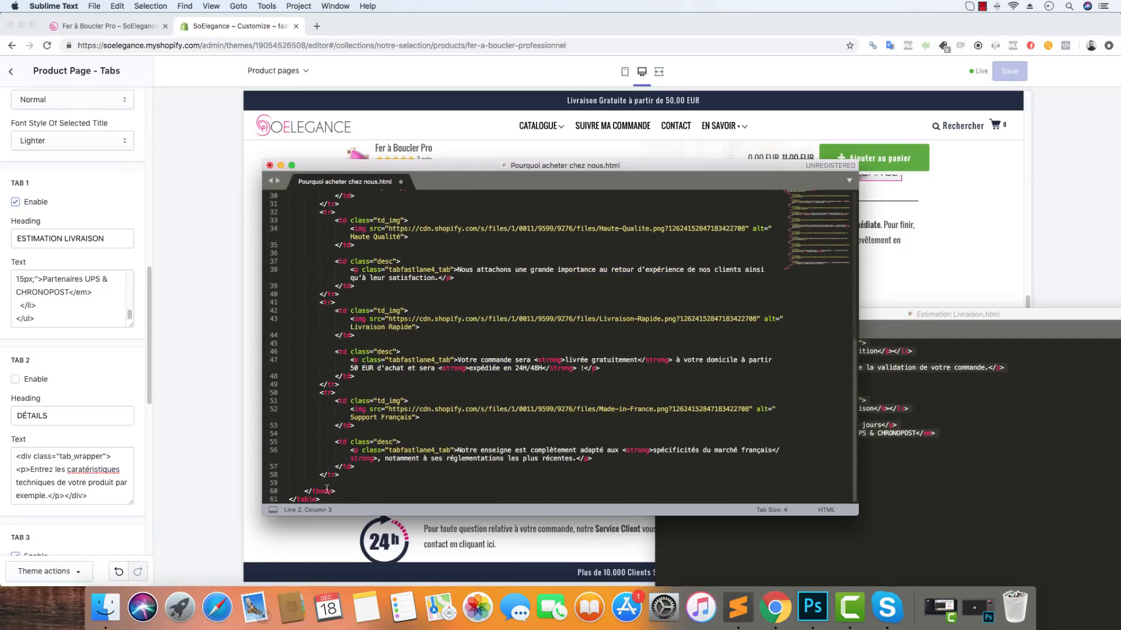
key(super+Down)
Switch to Chrome and examine the icon and text rows in the preview's Pourquoi acheter chez nous ? tab
click(573, 153)
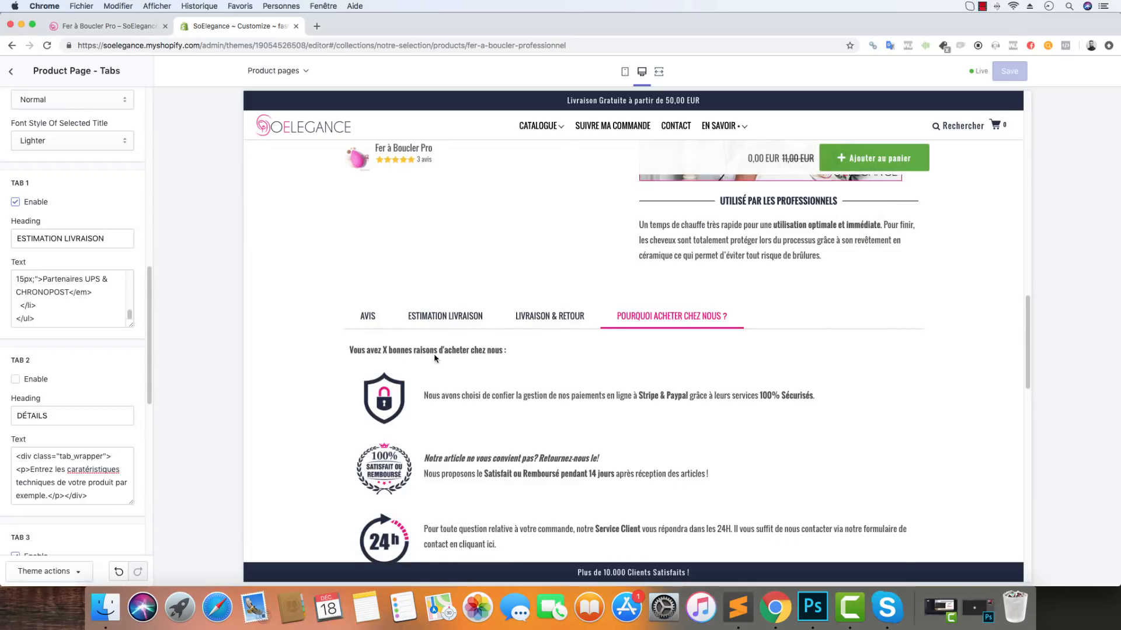
scroll(355, 359, down, 5)
scroll(365, 256, up, 1)
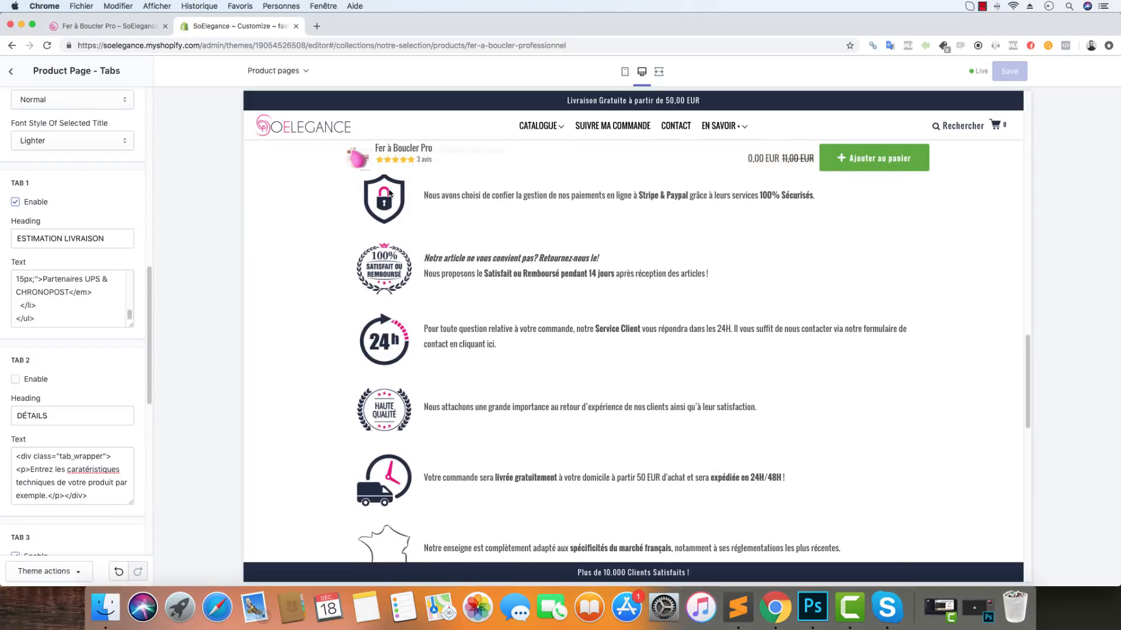
drag(427, 197, 738, 199)
click(442, 258)
drag(429, 258, 676, 275)
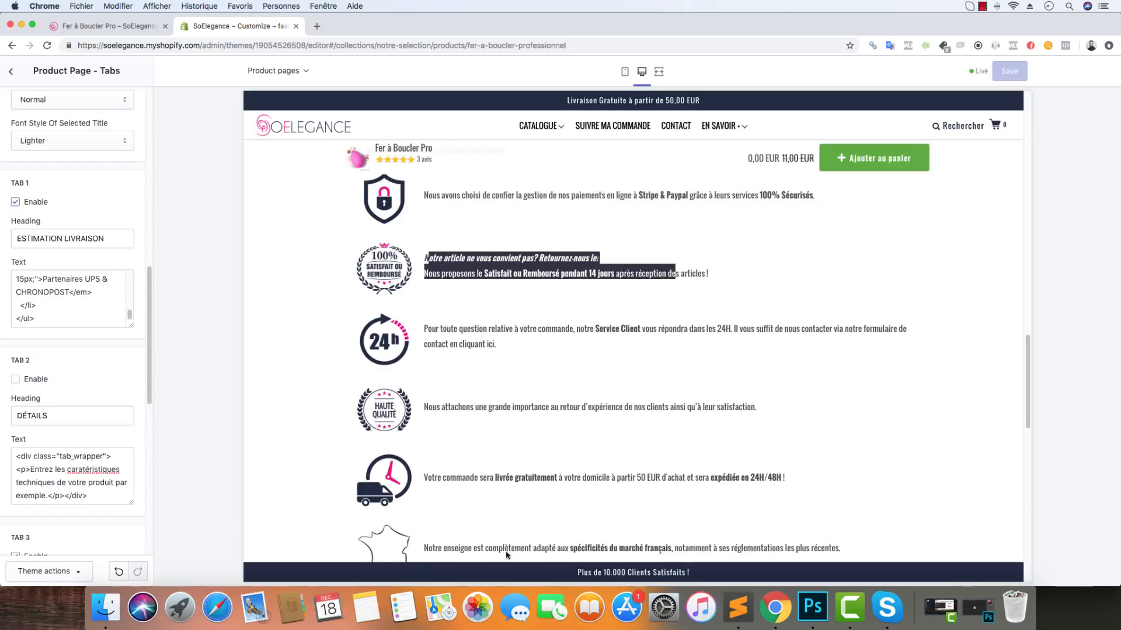
Switch to Sublime Text and examine the <tr> rows that make up the table in Pourquoi acheter chez nous.html
click(736, 604)
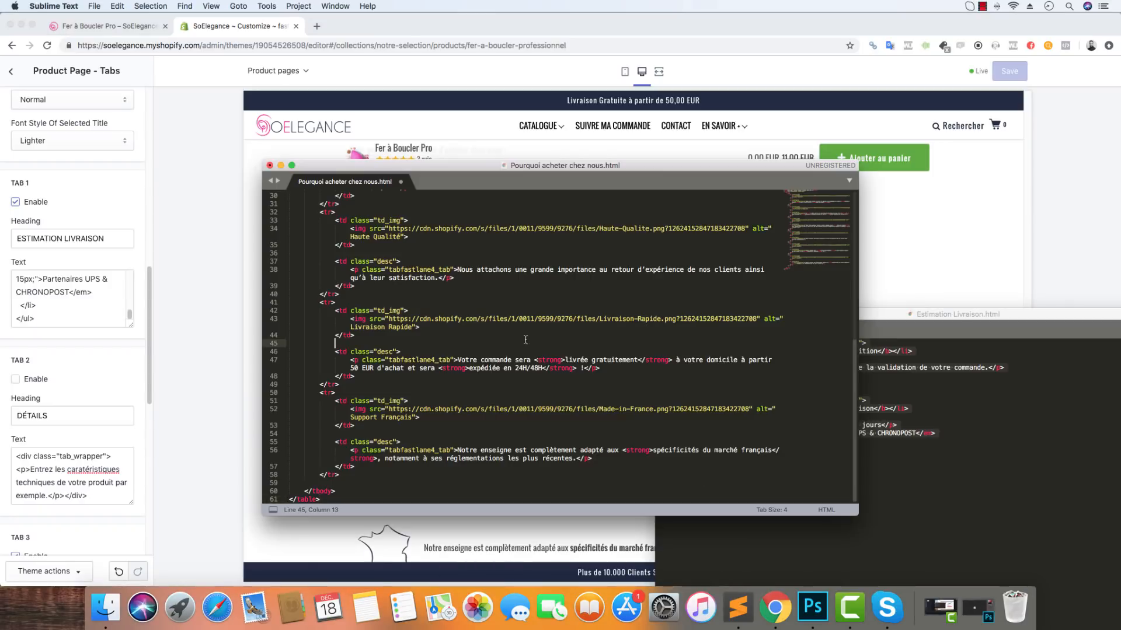
scroll(526, 338, up, 10)
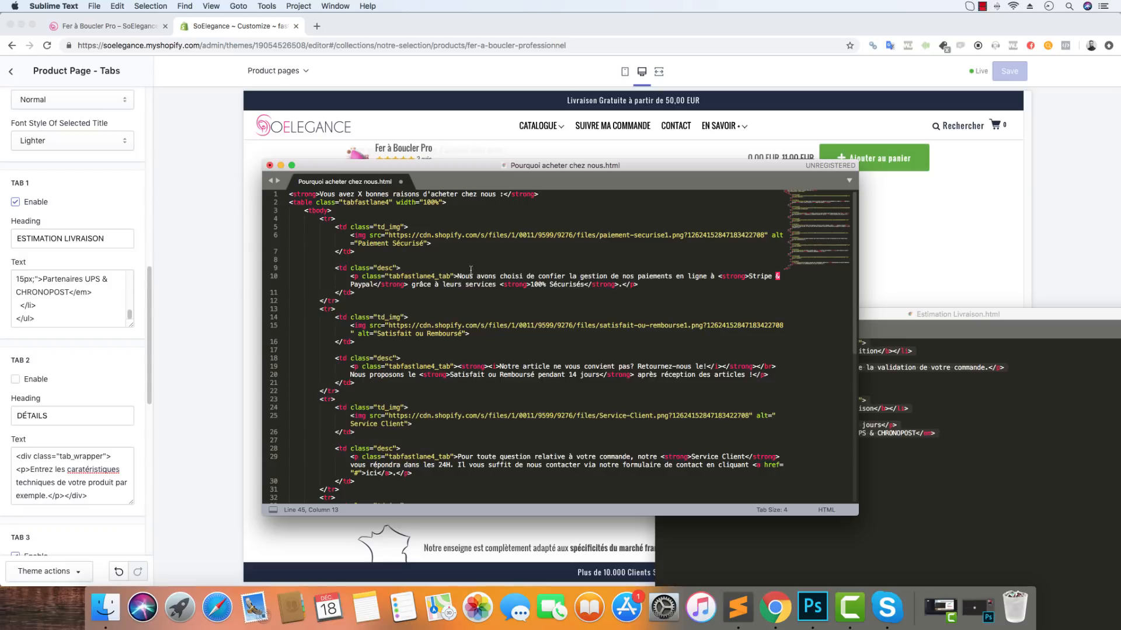
click(327, 218)
drag(338, 301, 320, 299)
drag(336, 219, 319, 218)
drag(341, 301, 314, 299)
drag(338, 399, 308, 399)
scroll(327, 412, down, 2)
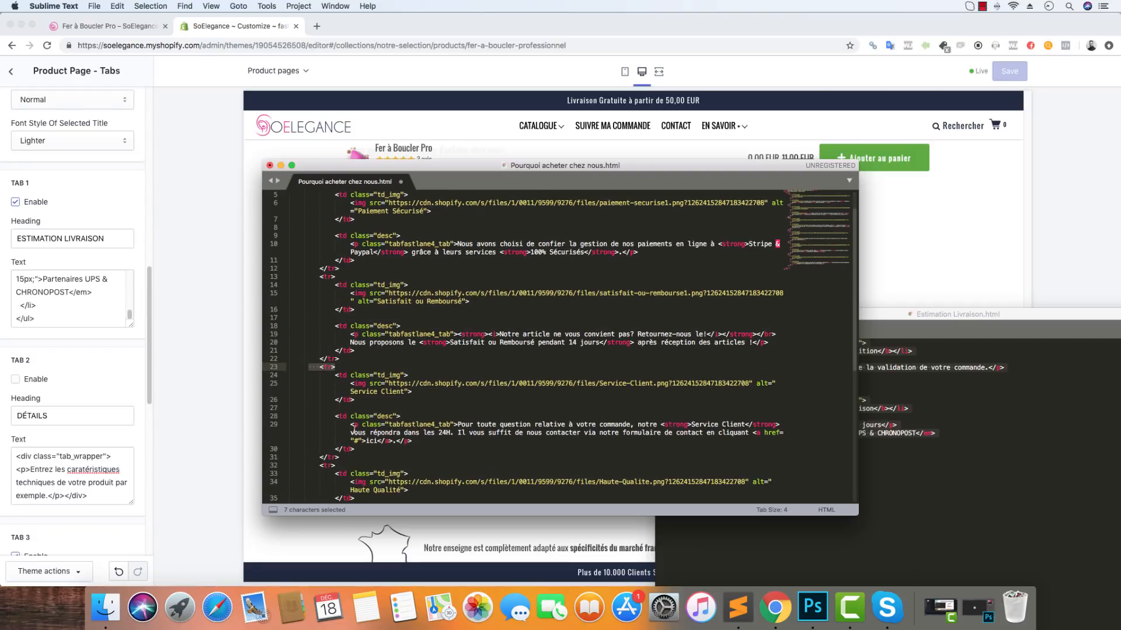
scroll(372, 392, up, 2)
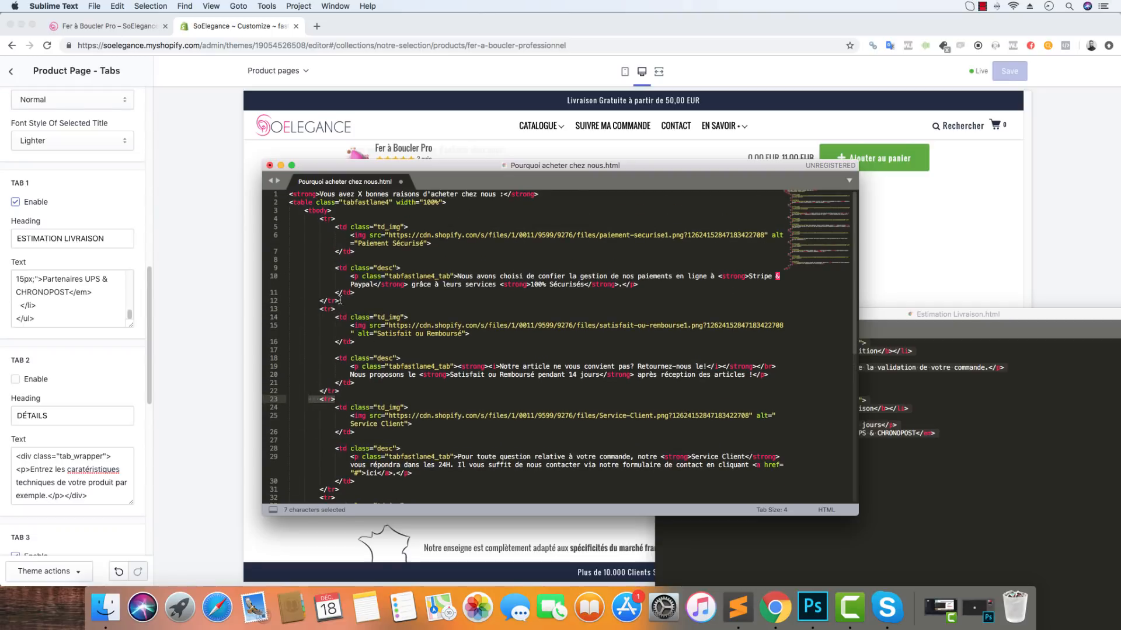
Try deleting the whole Paiement Sécurisé row from its <tr> to </tr> tag, and undo the deletion
drag(341, 301, 319, 219)
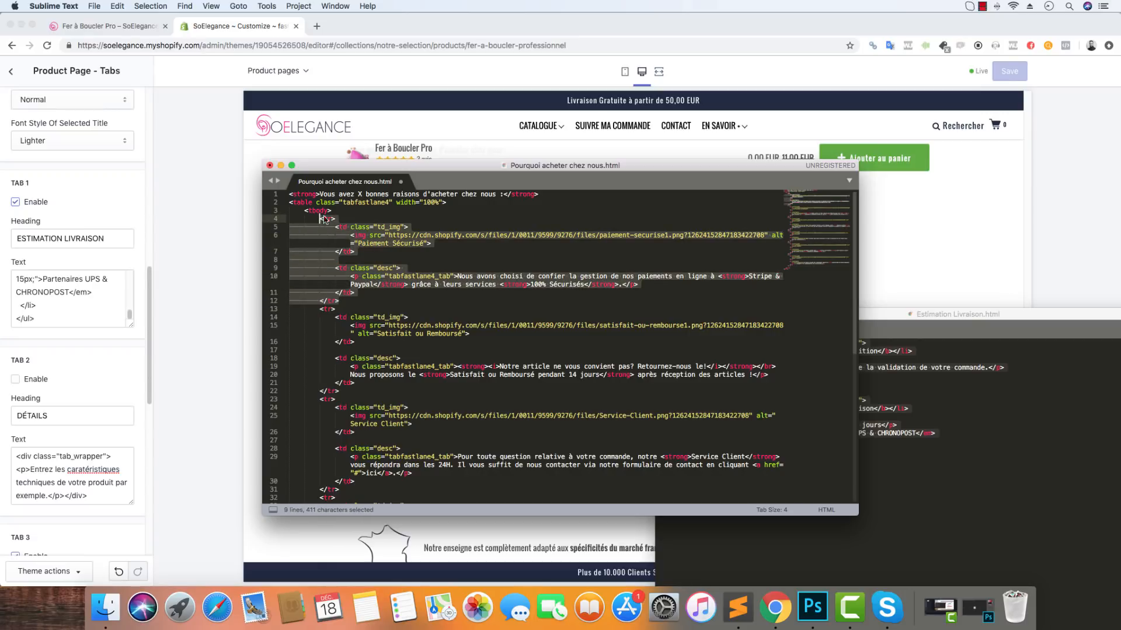
key(BackSpace)
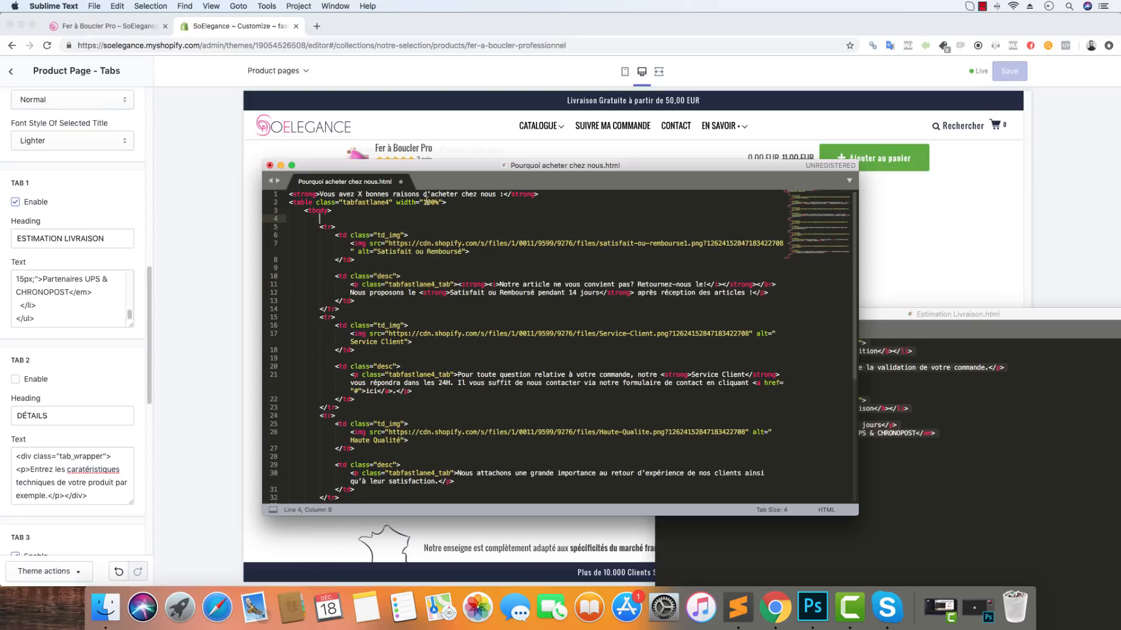
key(super+z)
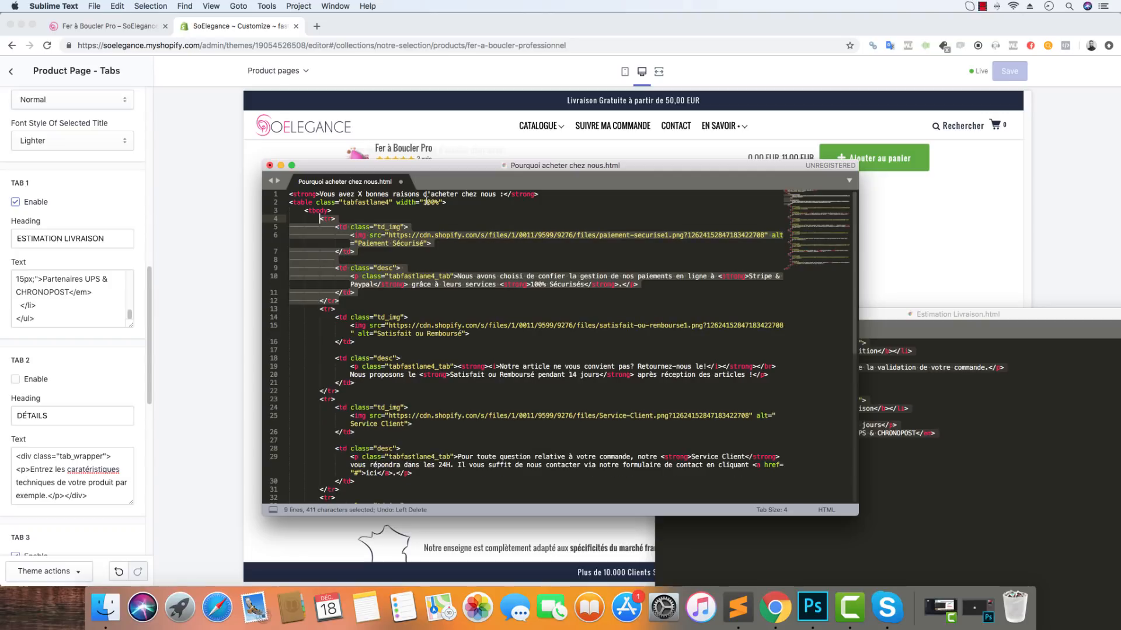
click(350, 251)
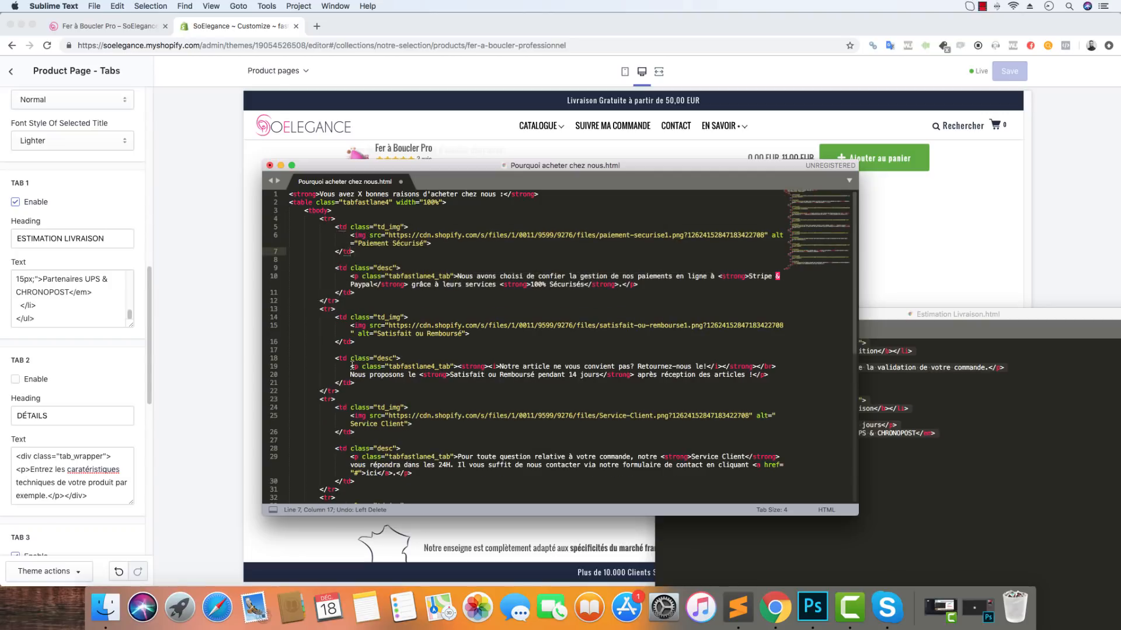
Copy the final Support Français table row and paste the duplicate on a new line below it
scroll(357, 364, down, 5)
scroll(357, 364, down, 2)
drag(343, 480, 320, 393)
right_click(330, 395)
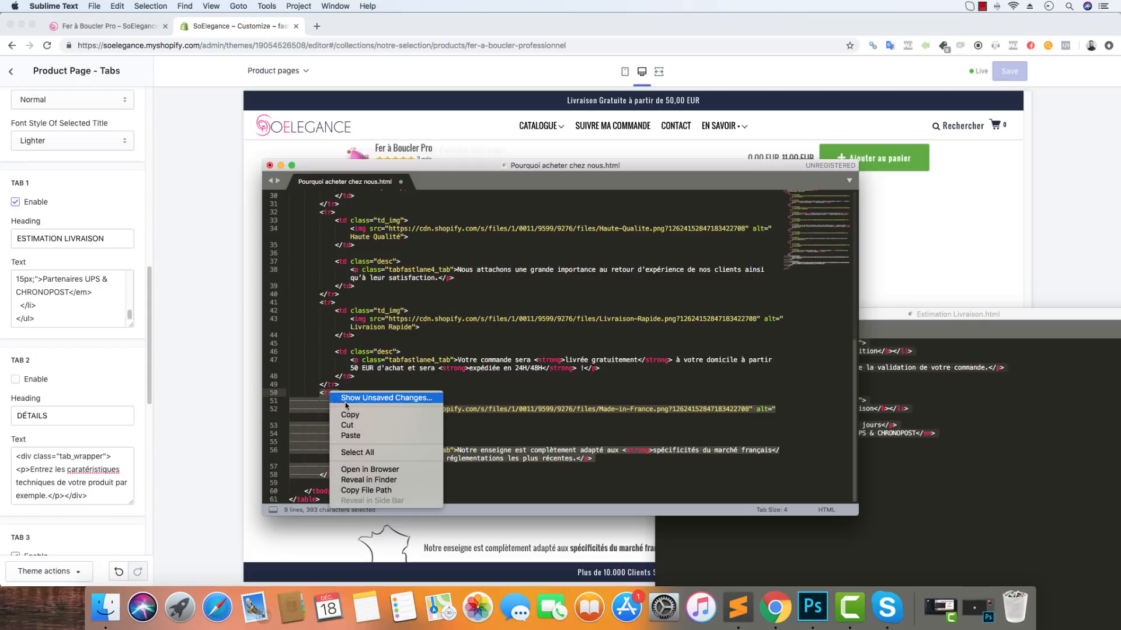
click(350, 419)
click(348, 479)
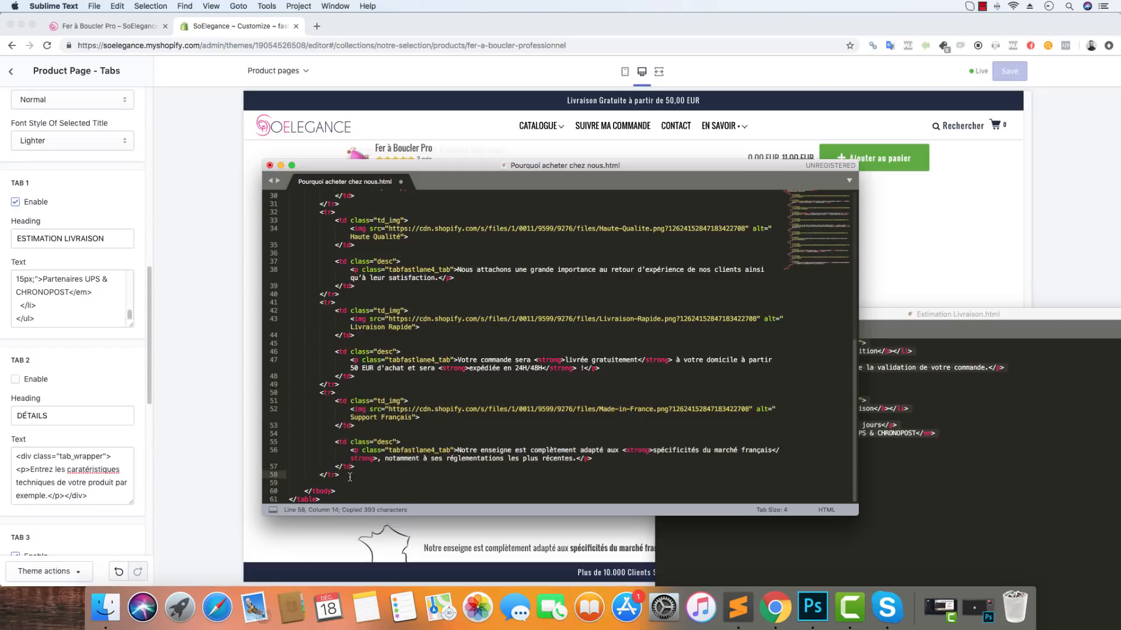
key(Return)
key(super+v)
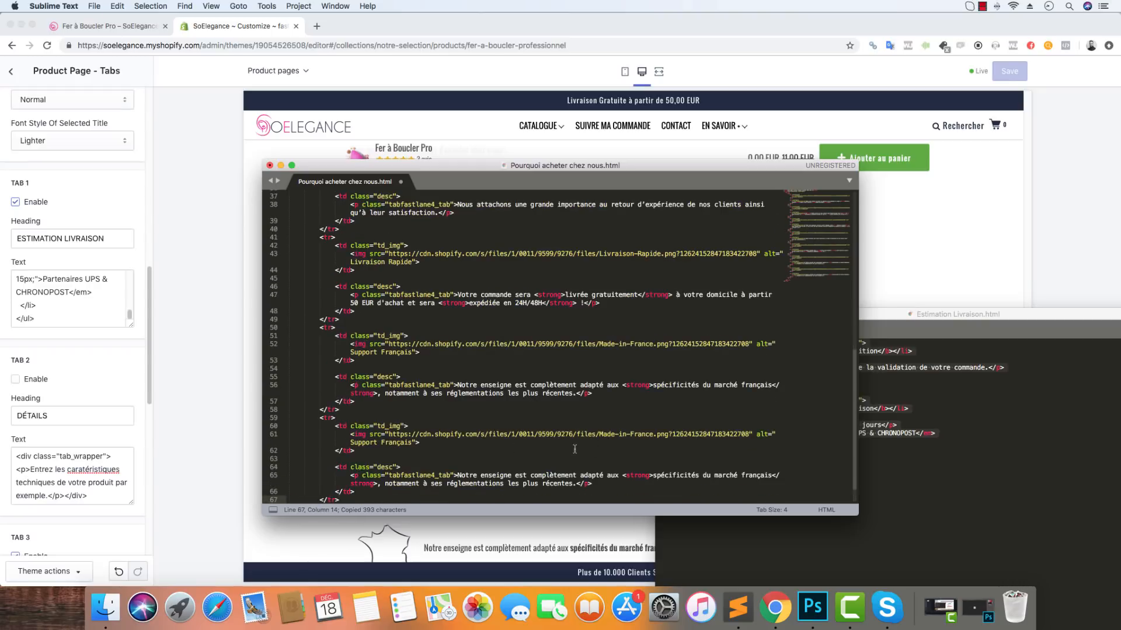
Select the duplicated row's image URL, and replace its description text with dsdsfdsqf
drag(388, 436, 749, 436)
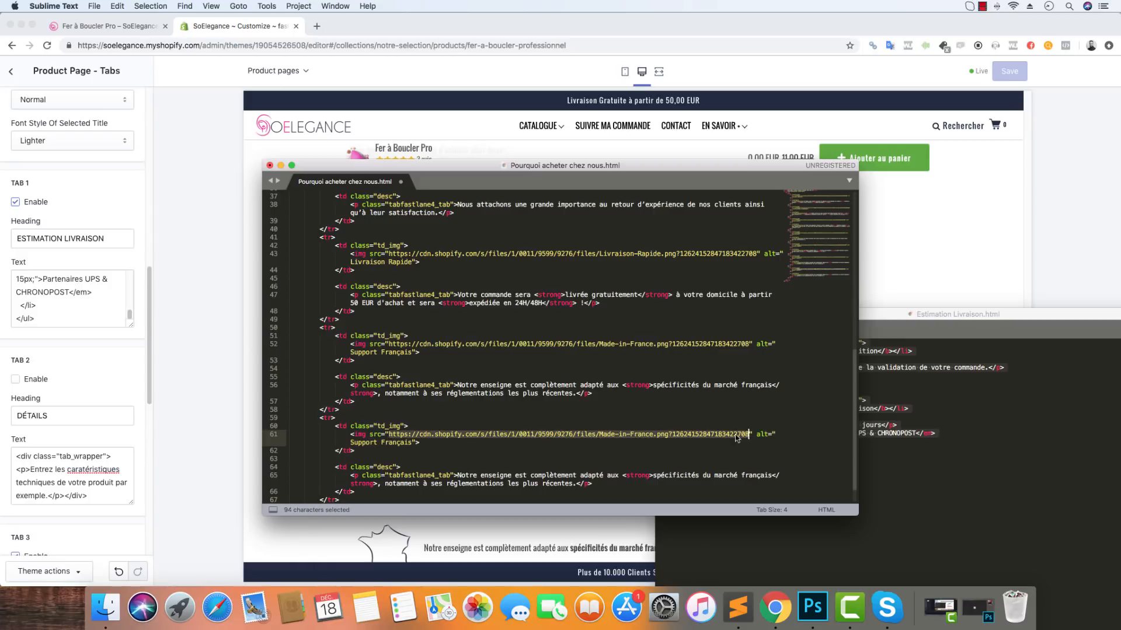
click(423, 475)
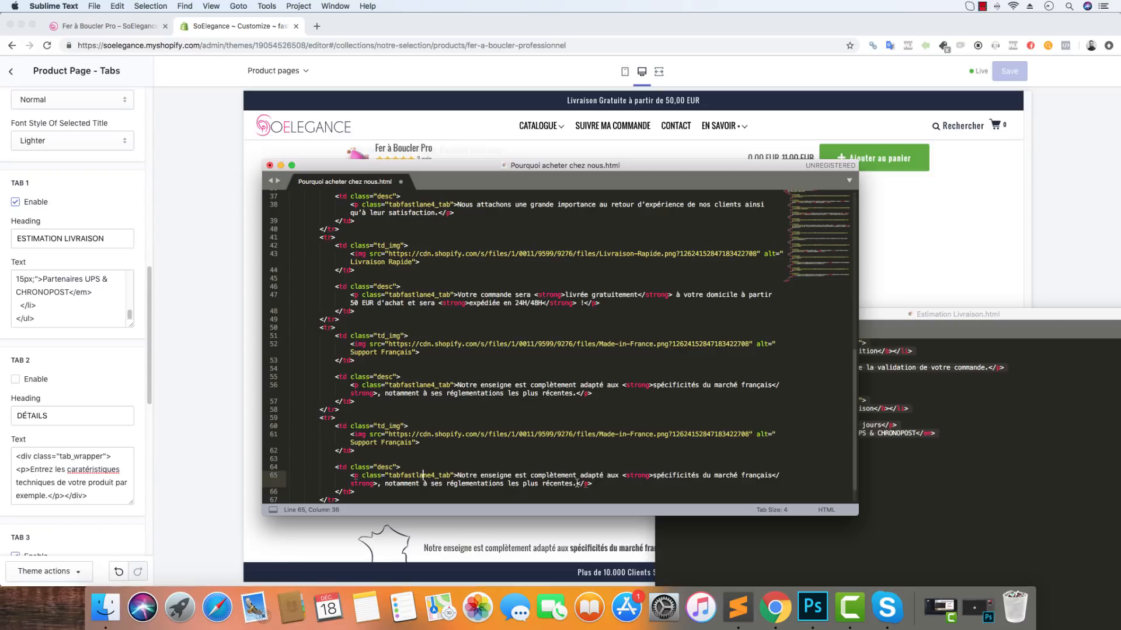
drag(576, 483, 457, 474)
key(BackSpace)
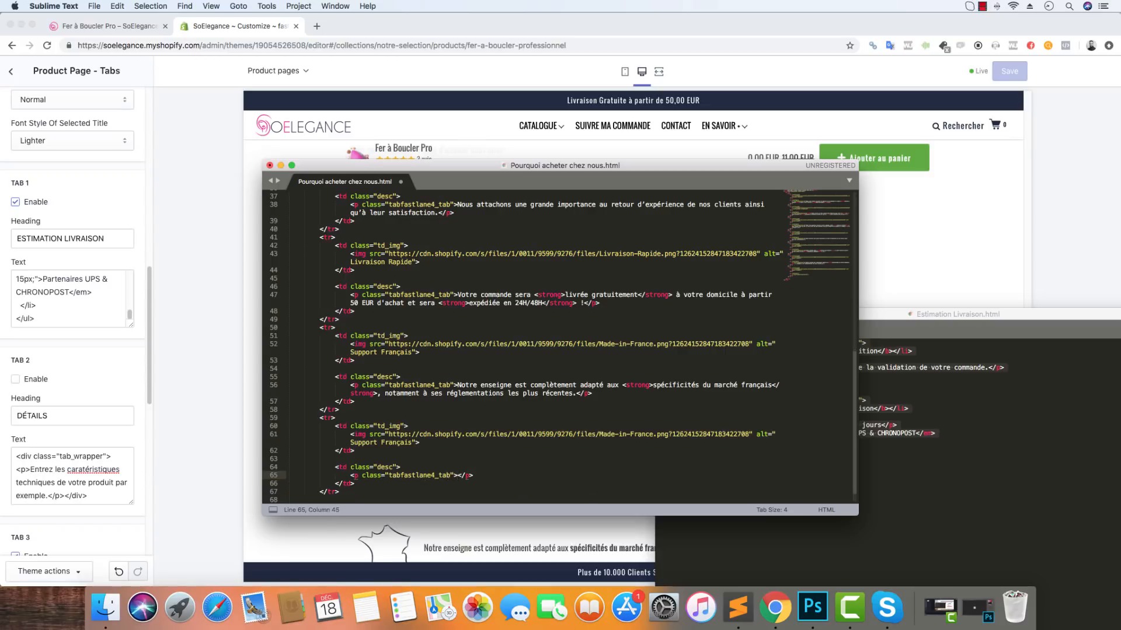
text(dsdsfdsqf)
Undo the edits back to the original file, and delete the empty <p></p> tags at the end of line 1 again
key(super+z)
key(super+z)
key(super+z)
key(super+z)
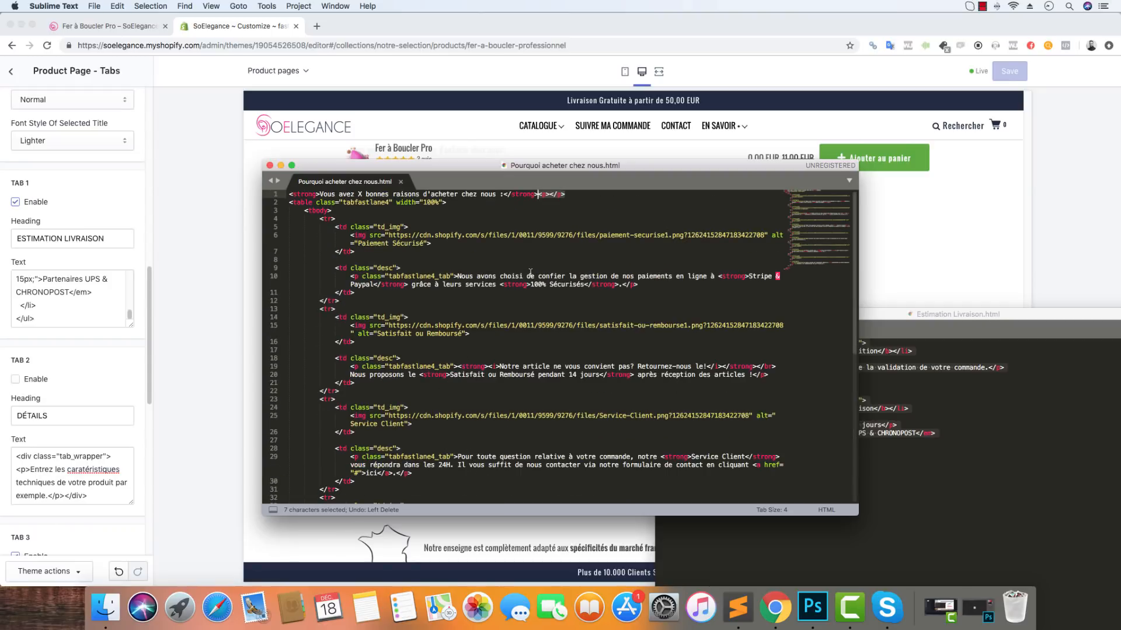
key(BackSpace)
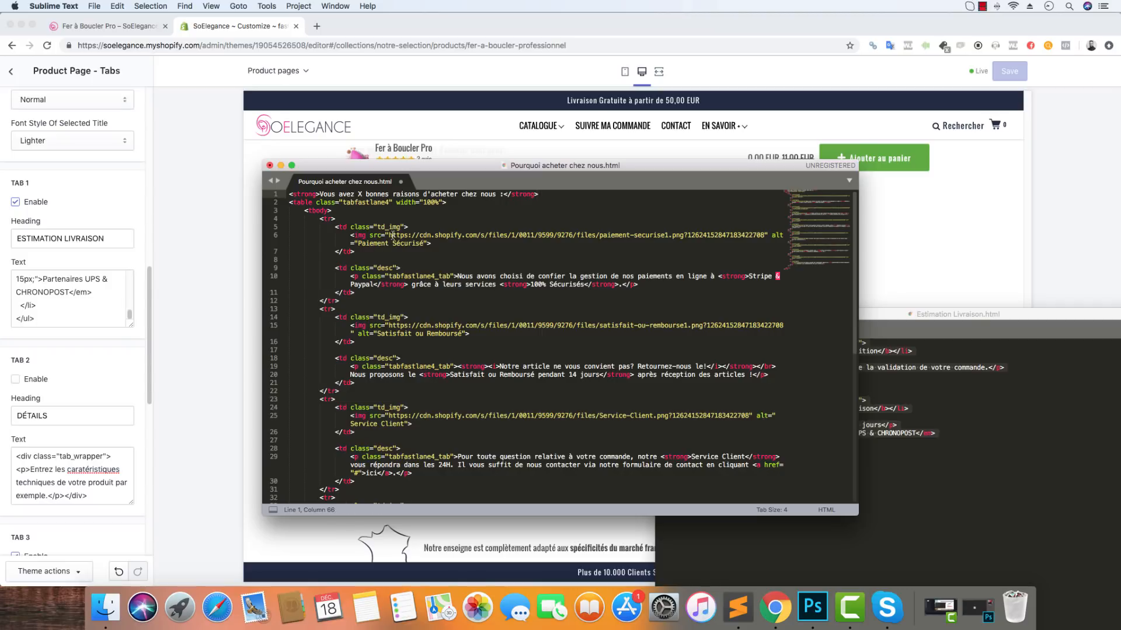
Select the Paiement Sécurisé image URL in the code, and switch to Chrome to open the Files page in the Shopify admin settings
drag(393, 236, 764, 235)
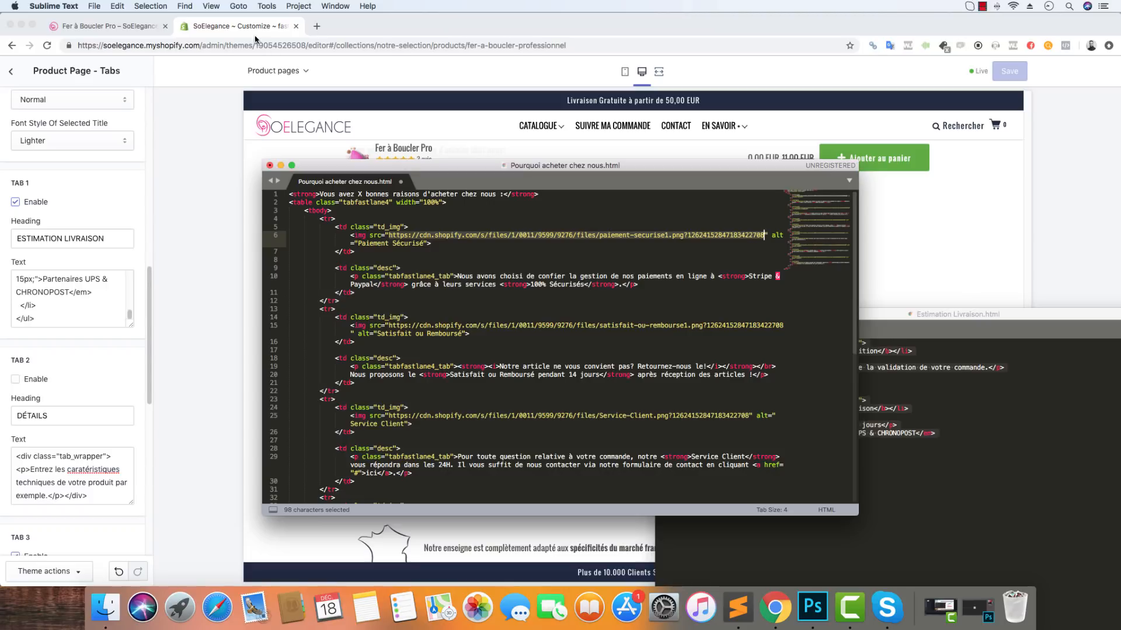
click(14, 72)
click(14, 71)
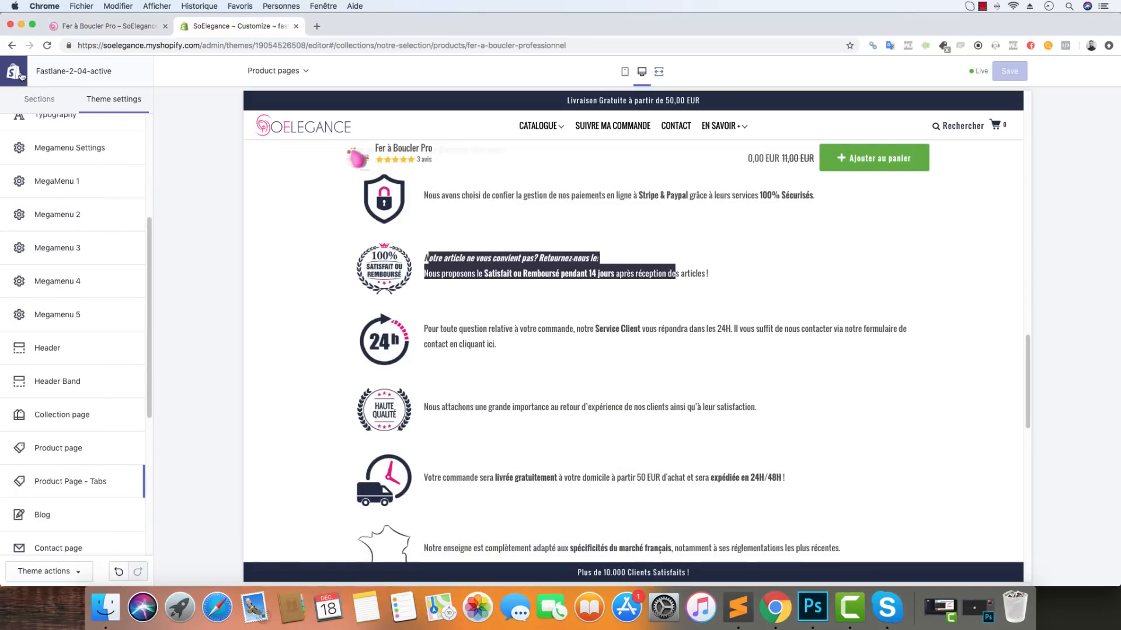
click(17, 73)
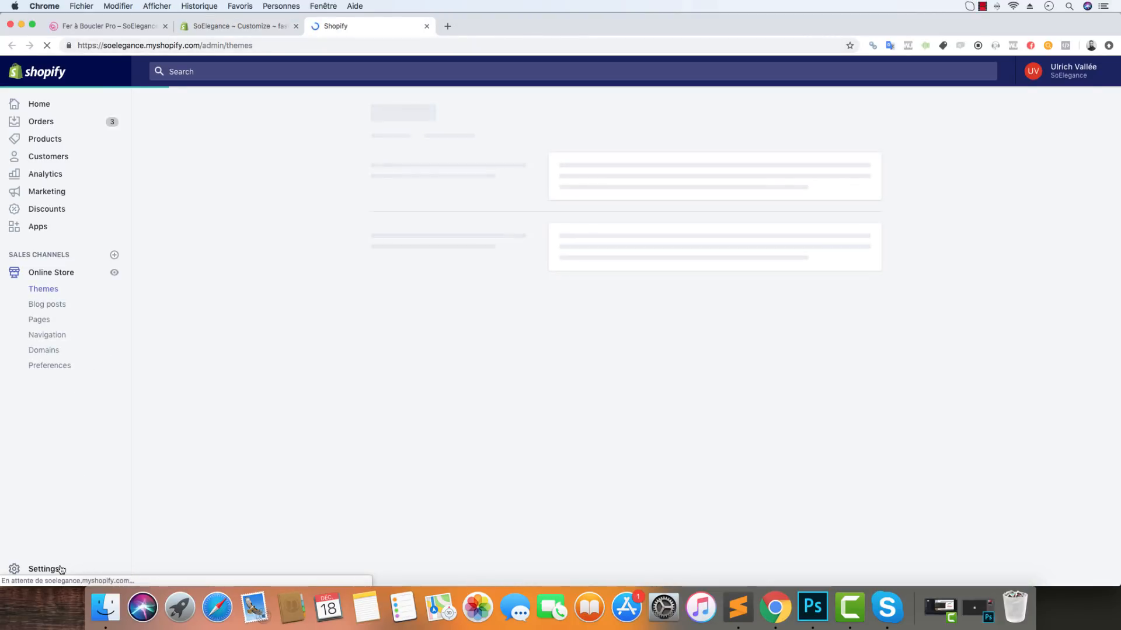
click(35, 569)
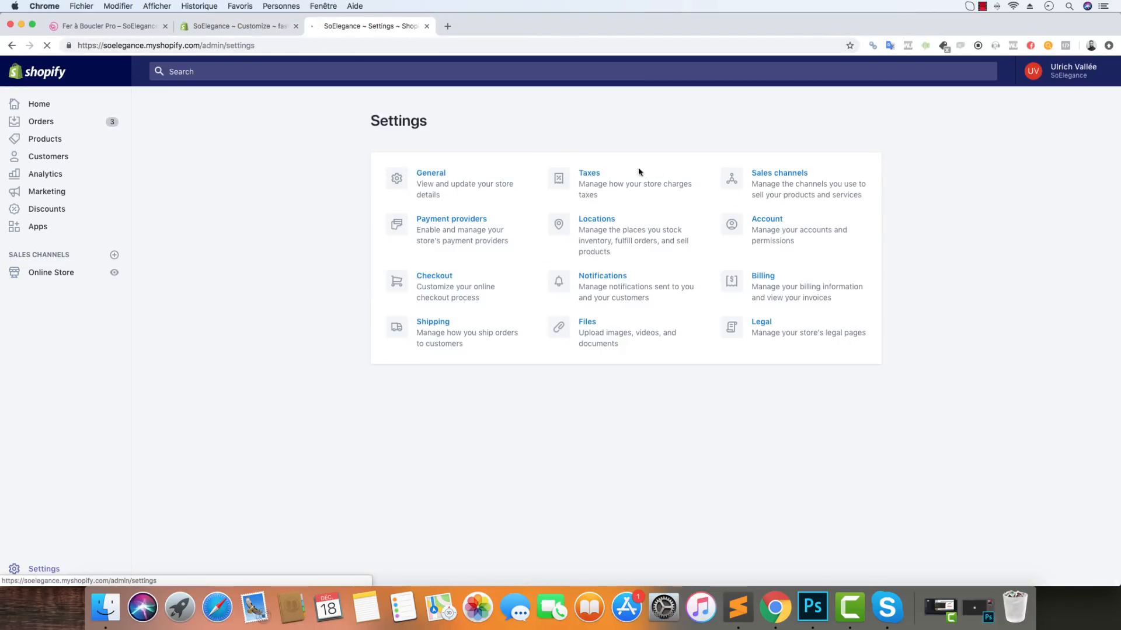
click(606, 331)
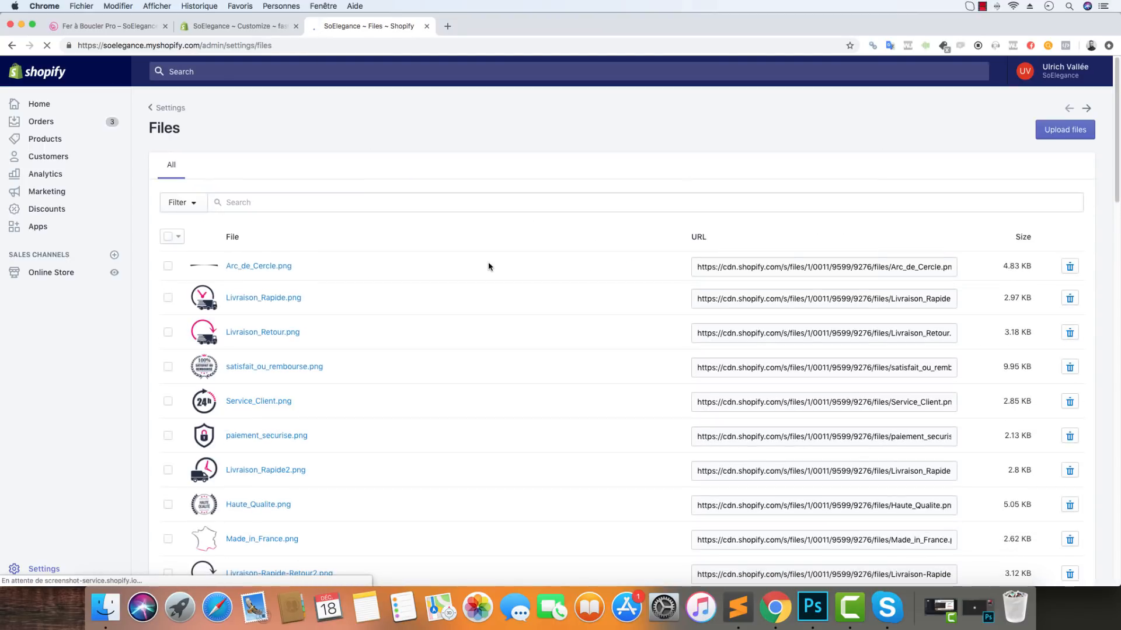
Start a file upload, pick Haute_Qualite.png from the SoElegance folder in Icones - Tabs, and cancel the upload
click(1054, 136)
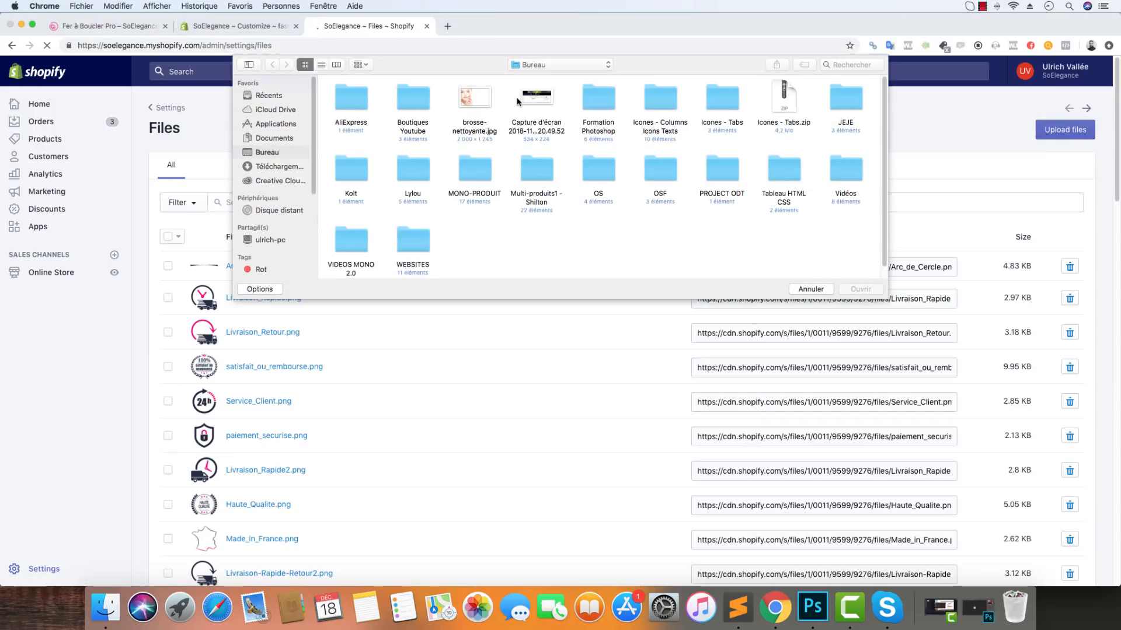
double_click(724, 103)
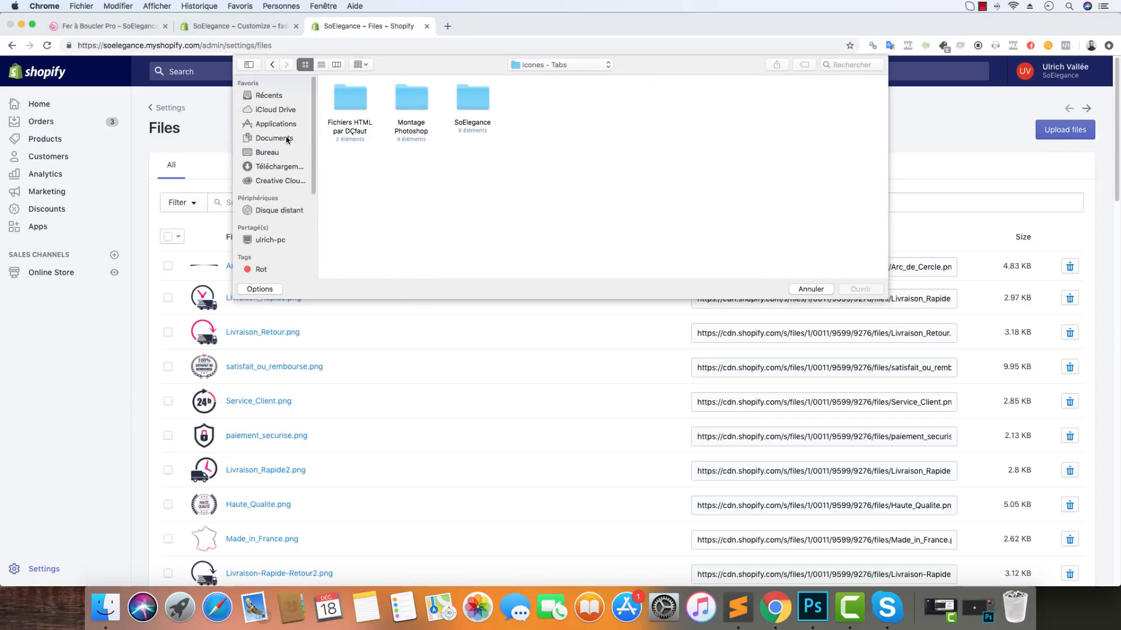
double_click(472, 103)
click(404, 113)
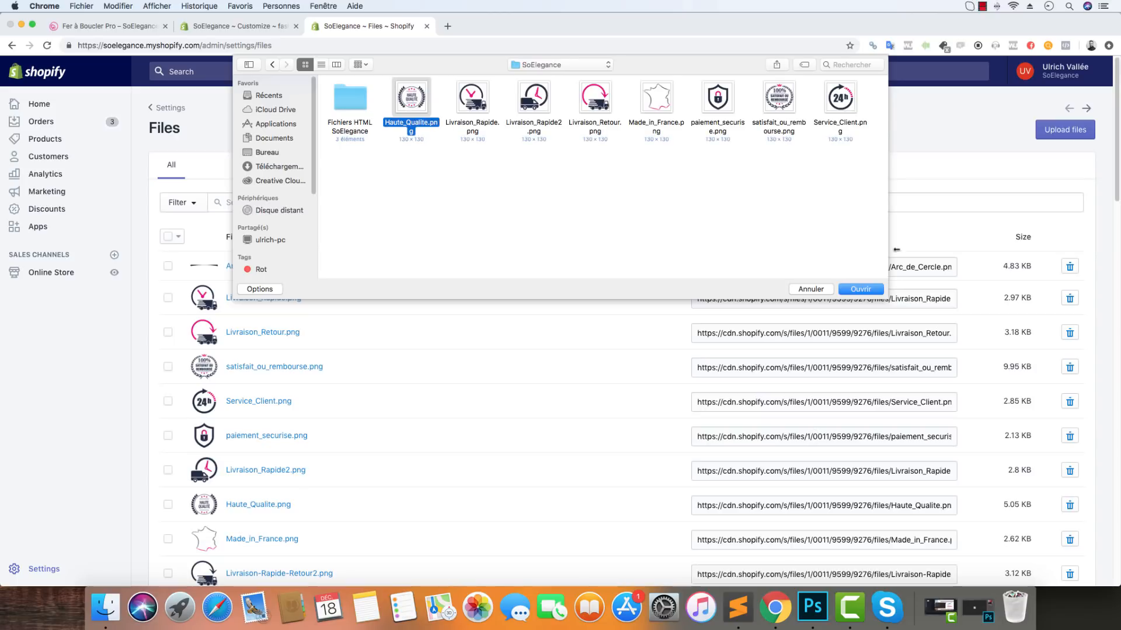
click(822, 290)
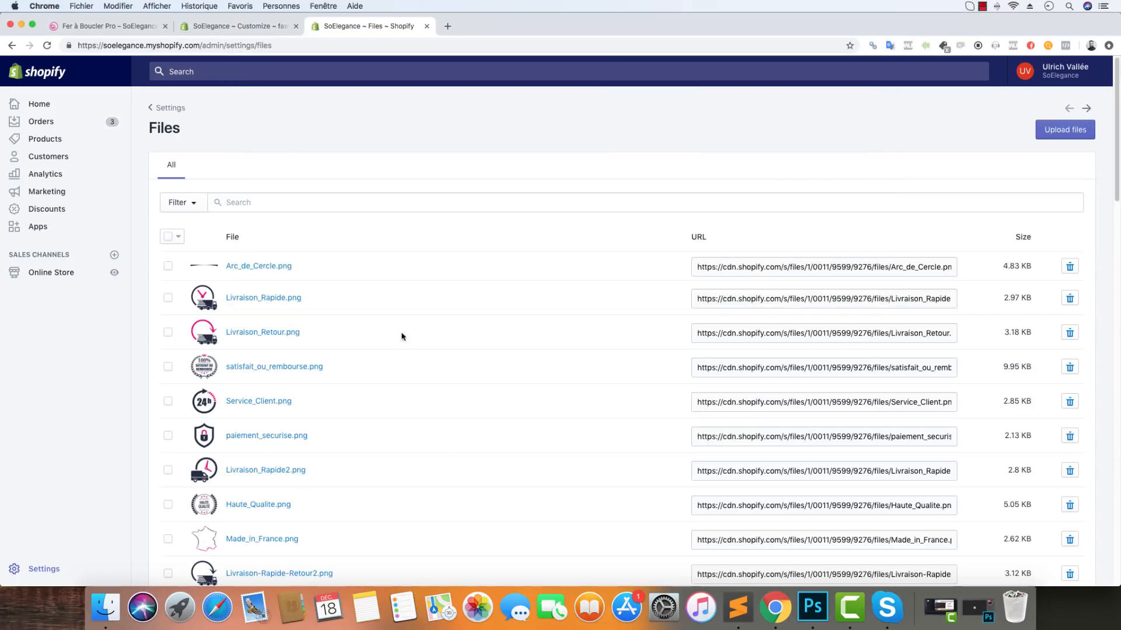
Copy the URL of Livraison_Rapide.png from the Files list
scroll(245, 321, down, 2)
scroll(264, 318, up, 2)
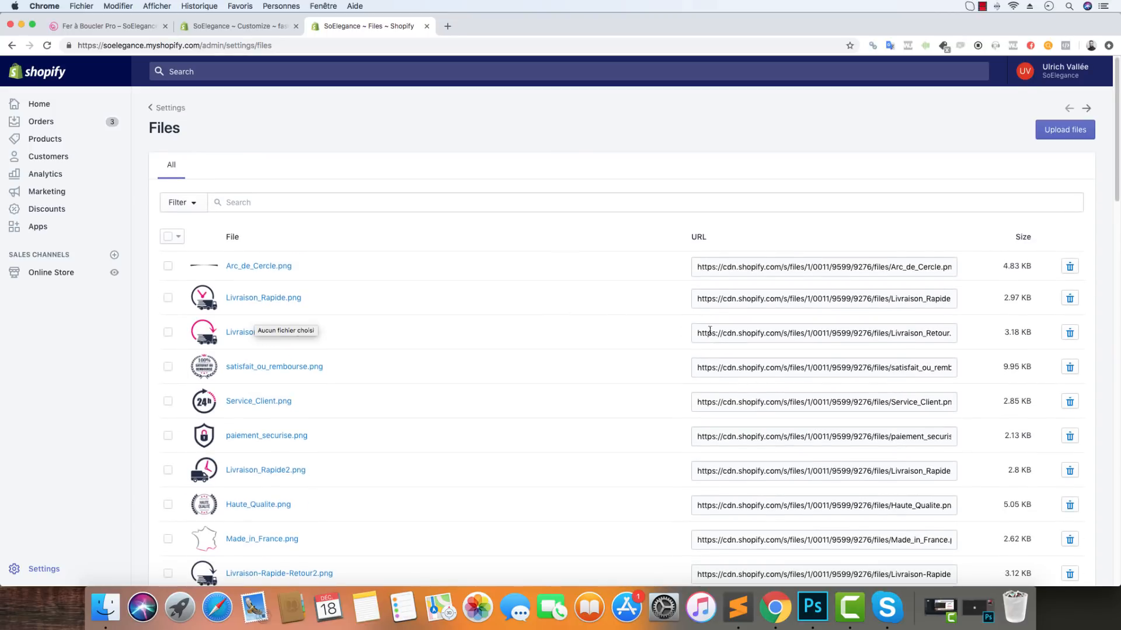
click(741, 297)
right_click(741, 299)
click(759, 326)
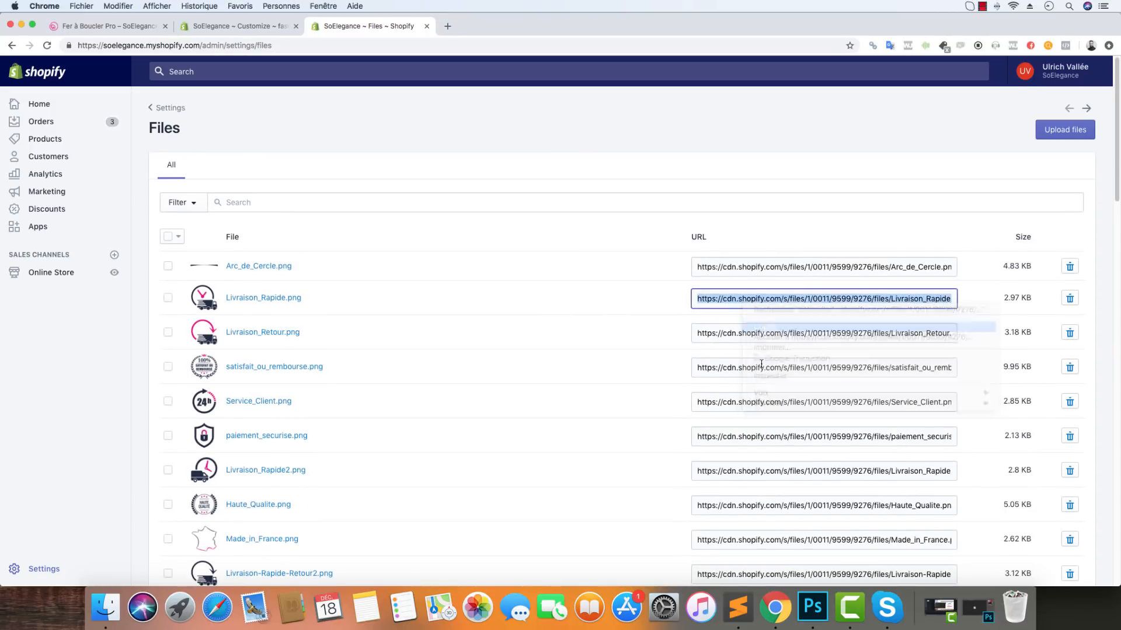
Switch to Sublime Text and replace the image source URL in the Paiement Sécurisé row with the copied Livraison_Rapide.png URL
click(739, 606)
click(581, 294)
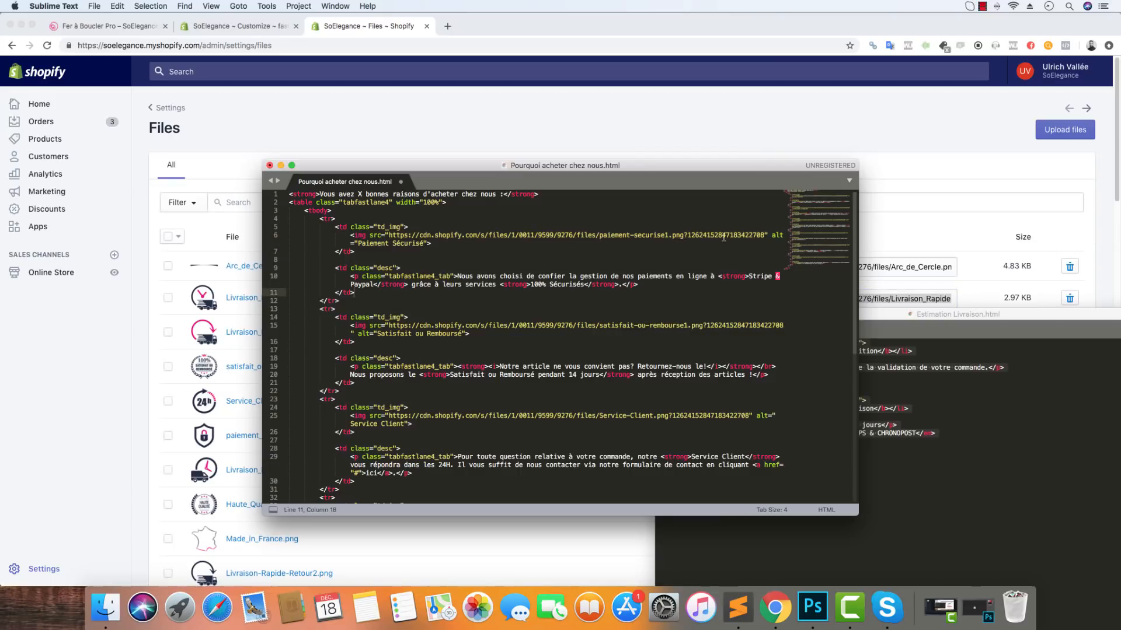
drag(766, 235, 388, 235)
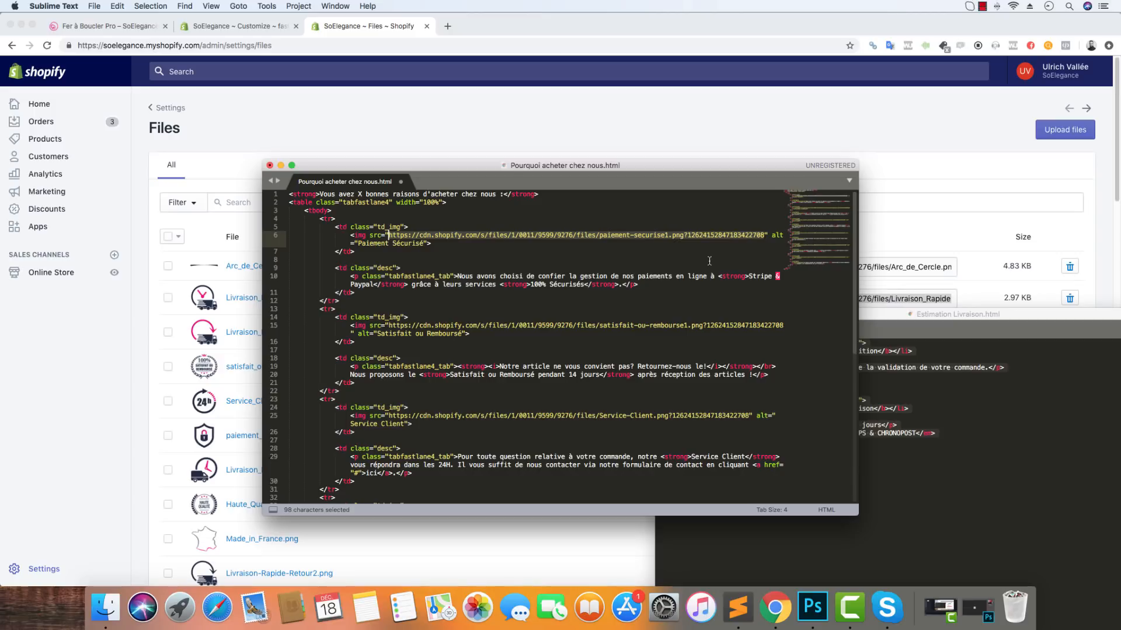
key(super+v)
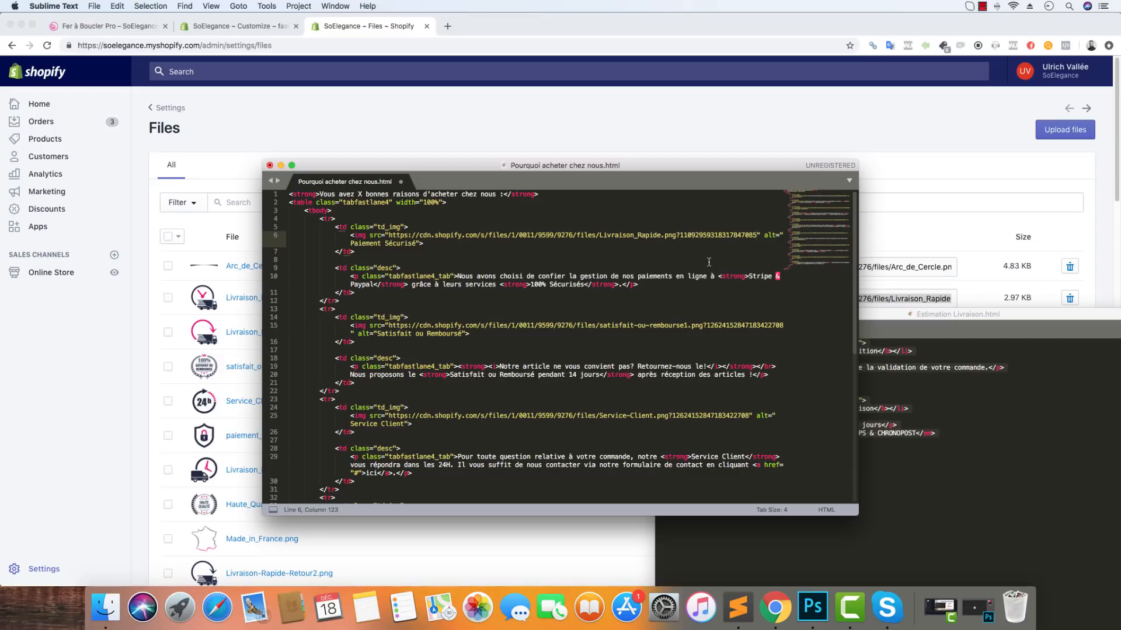
drag(757, 235, 392, 235)
key(super+x)
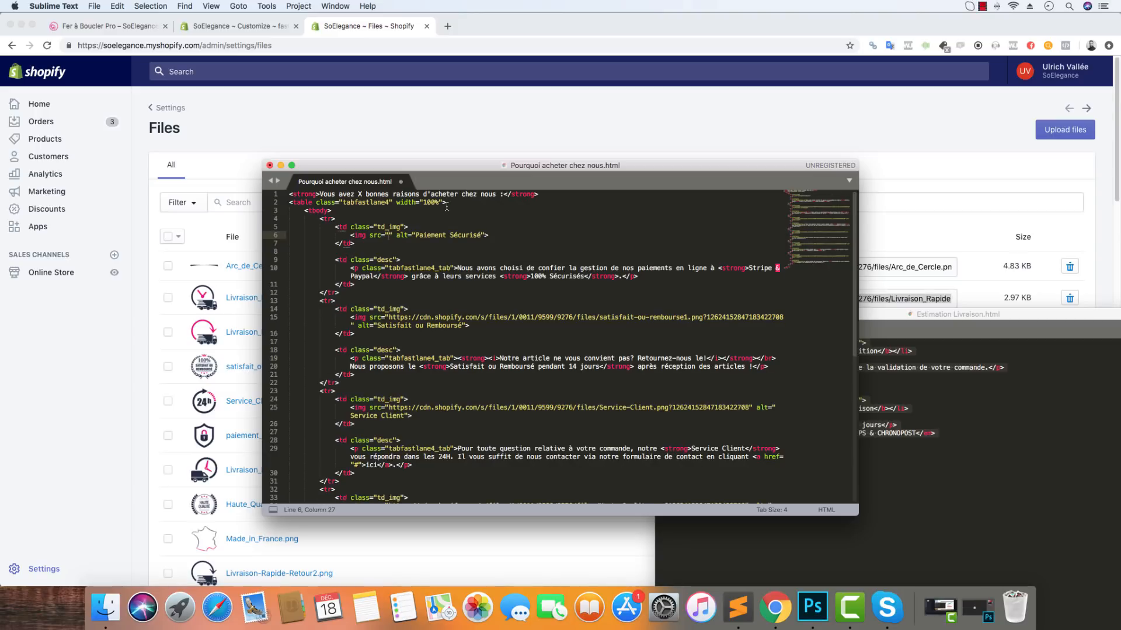
key(super+v)
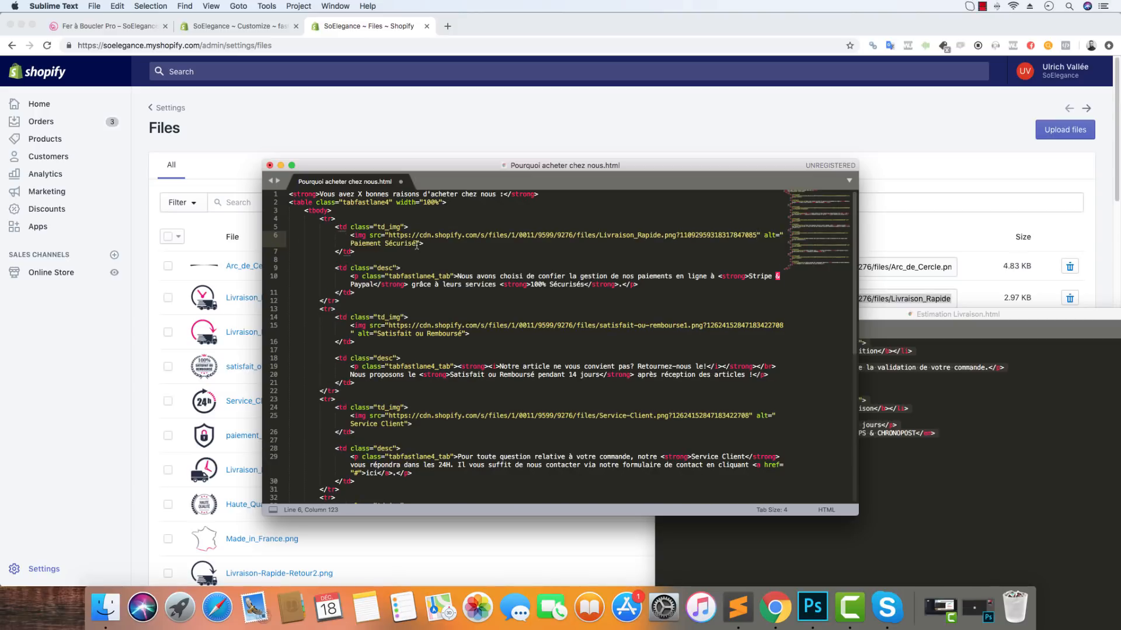
Select the first row's alt text Paiement Sécurisé, and select its full description sentence about Stripe & Paypal payments
drag(419, 243, 350, 243)
click(622, 284)
drag(622, 285, 457, 276)
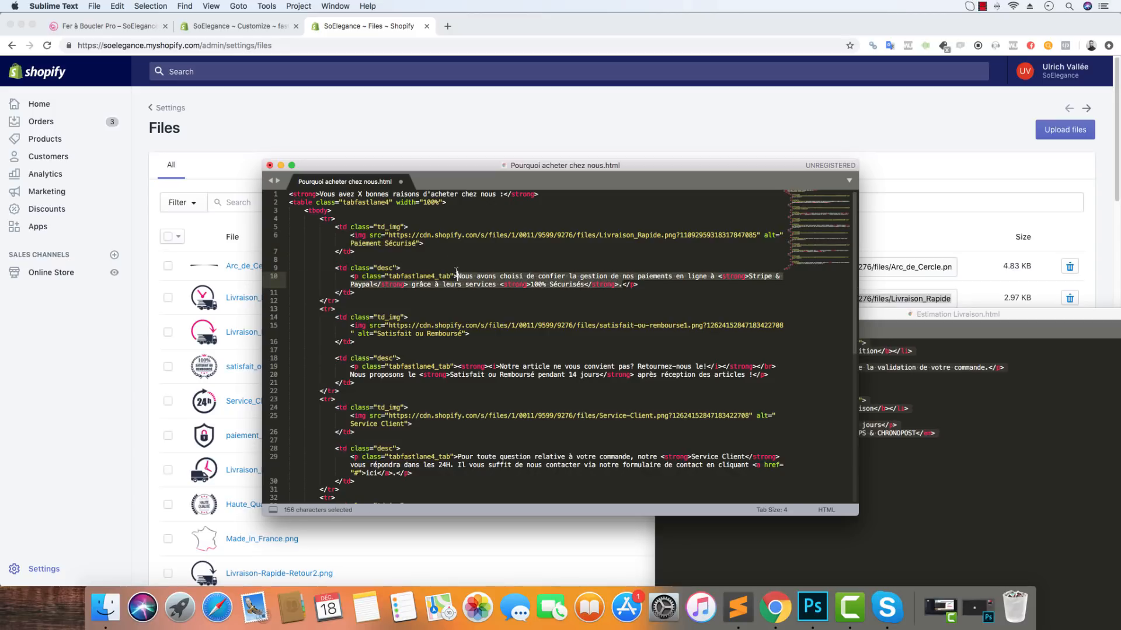
Switch to the live Fer à Boucler Pro page in Chrome and compare its Pourquoi acheter chez nous ? rows with the Sublime Text code
click(90, 26)
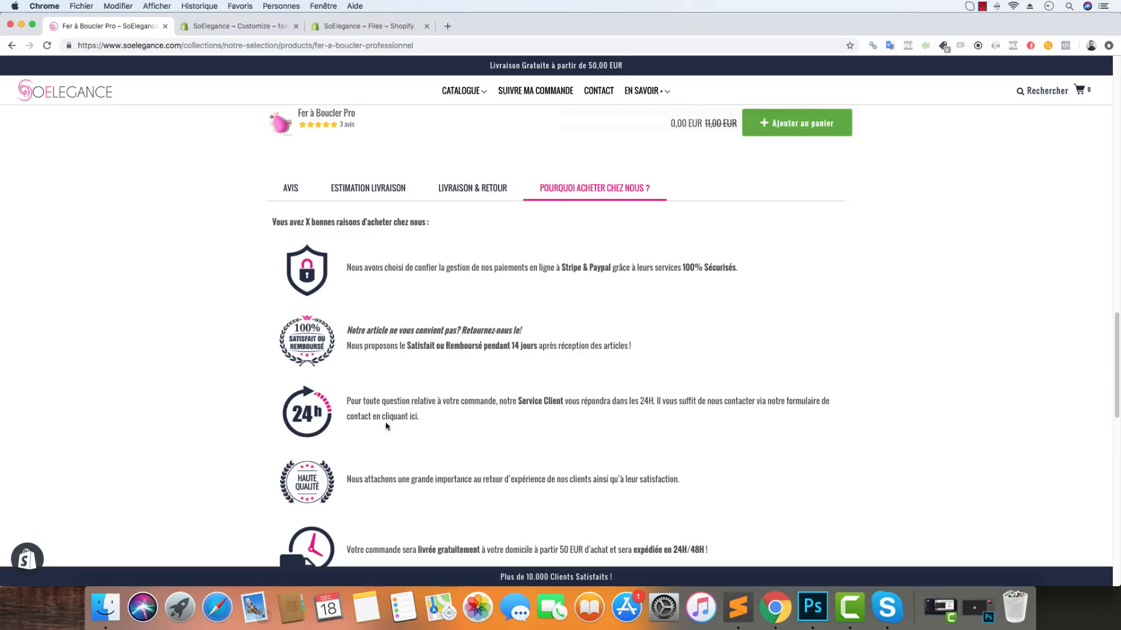
triple_click(401, 407)
scroll(419, 420, down, 5)
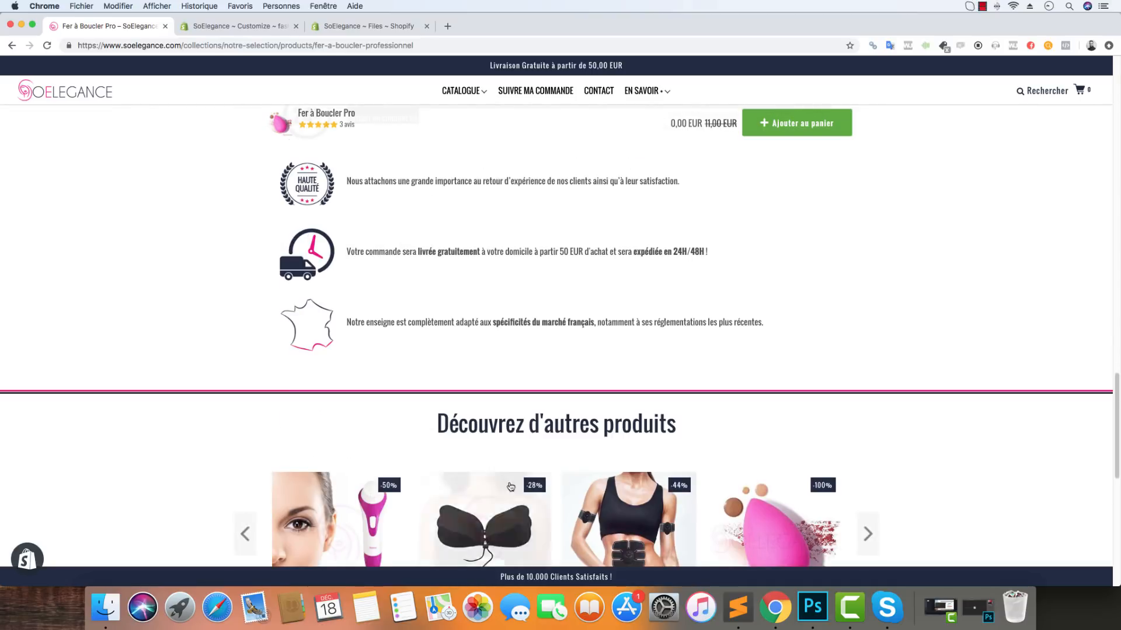
click(738, 607)
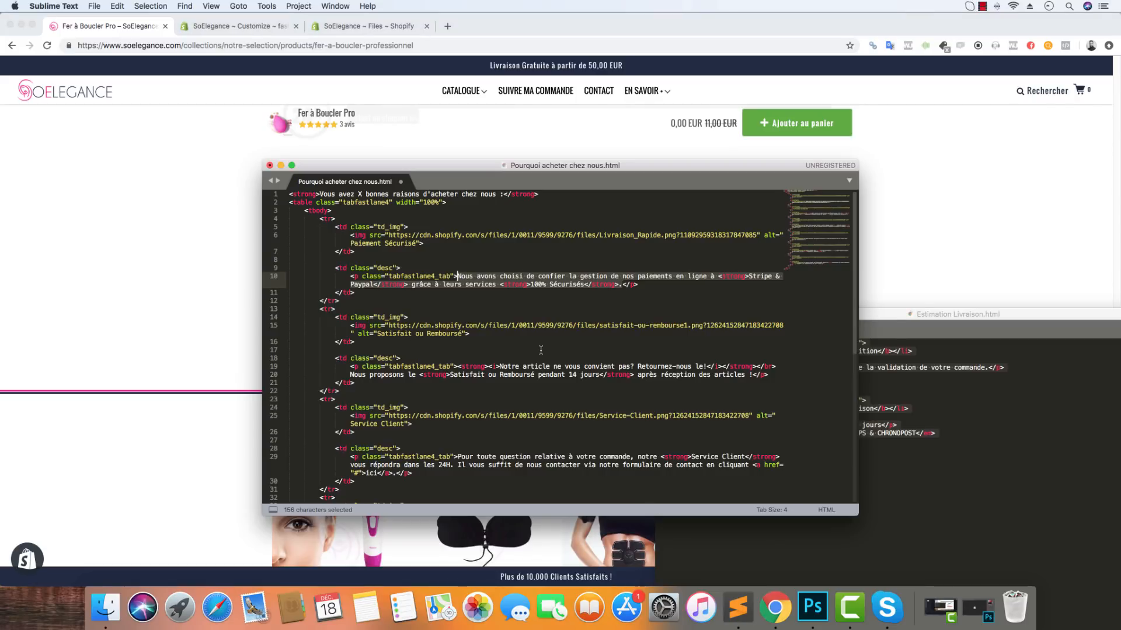
click(34, 271)
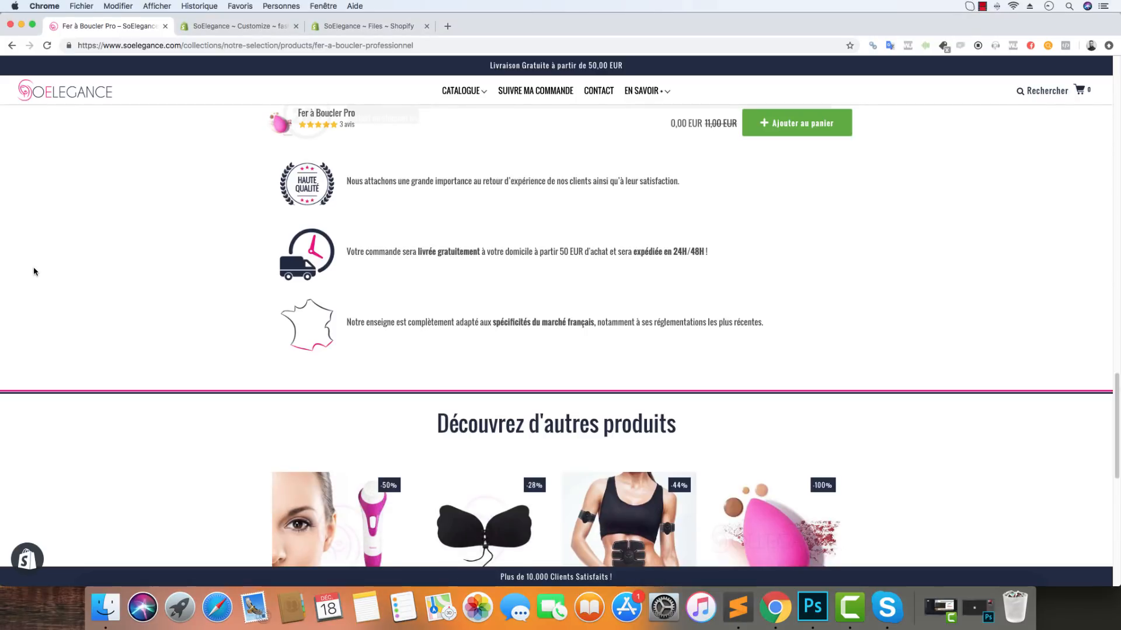
scroll(156, 313, up, 5)
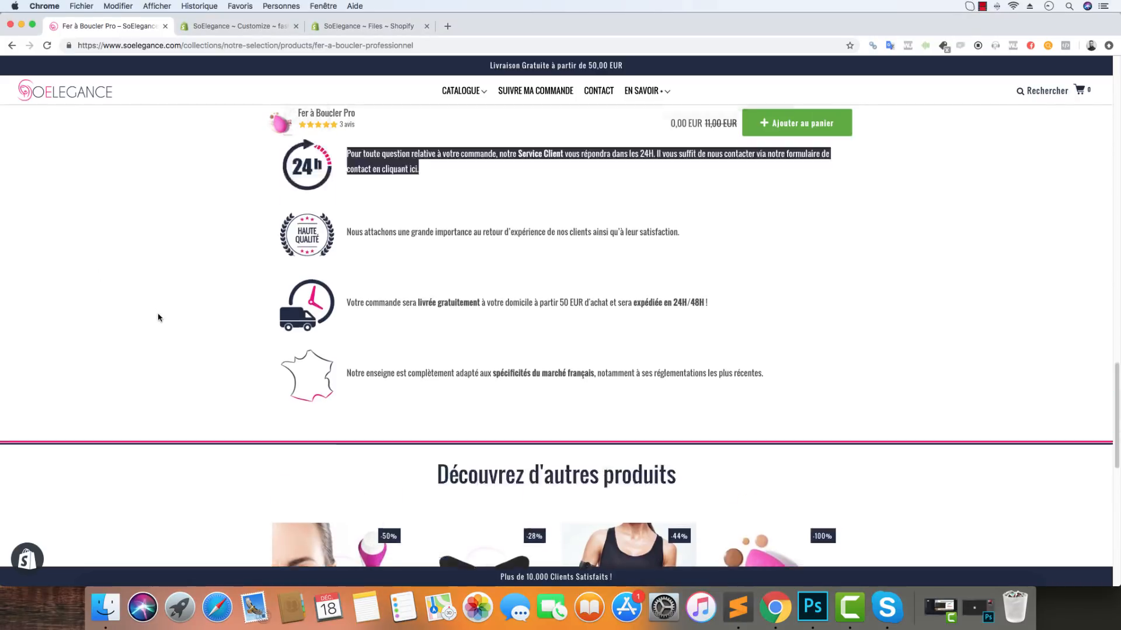
View the Livraison & Retour and Estimation Livraison tabs on the product page, and return to Pourquoi acheter chez nous ?
click(455, 223)
click(374, 217)
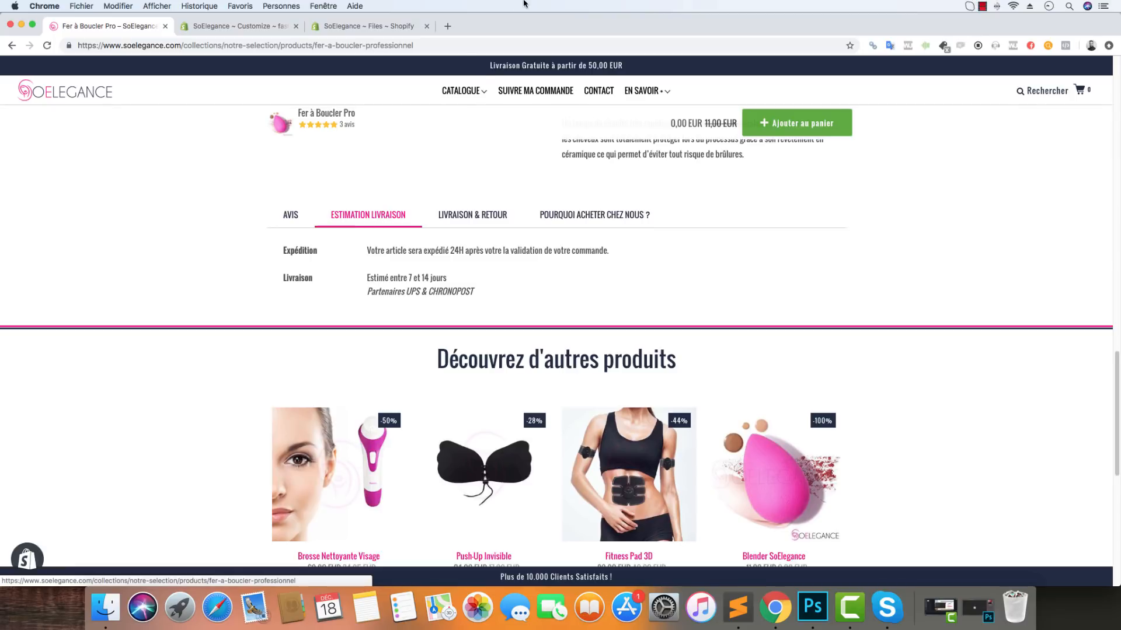
click(471, 217)
click(622, 230)
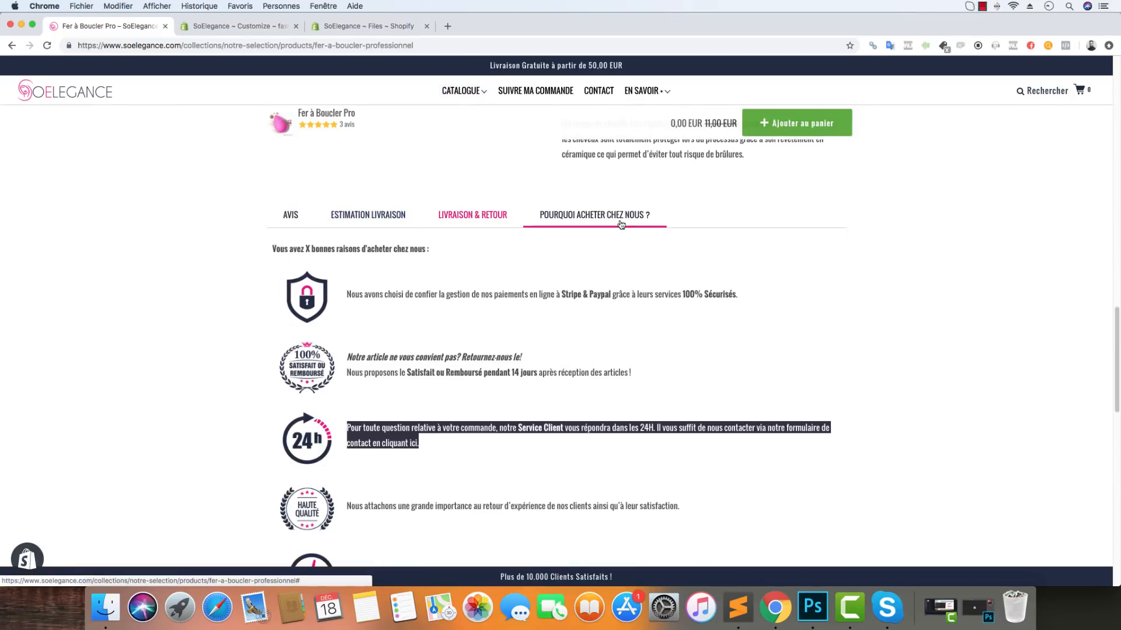